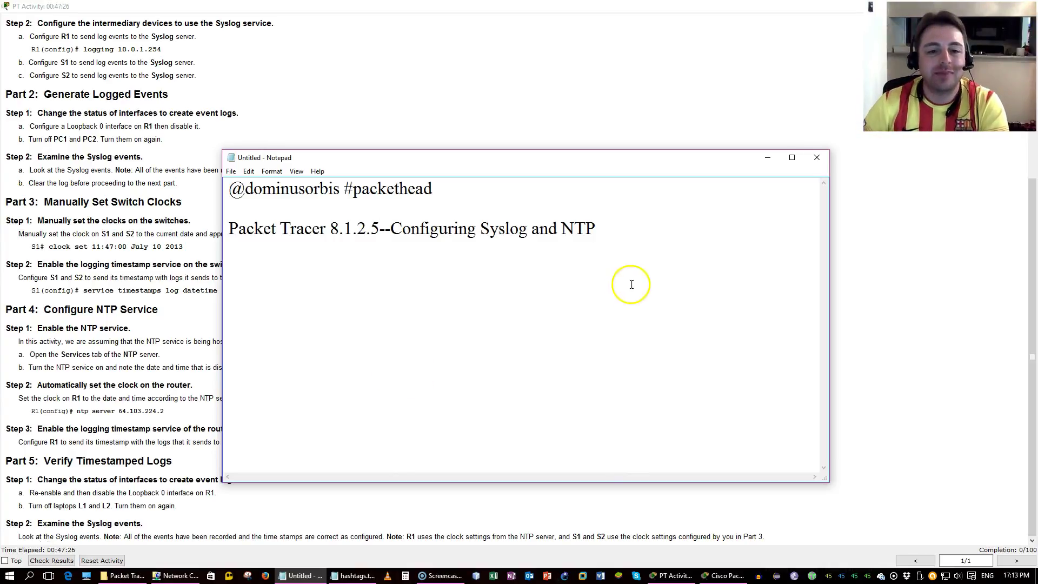
Step: Select the 'Configuring Syslog and NTP' title text in the Notepad note
double_click(289, 189)
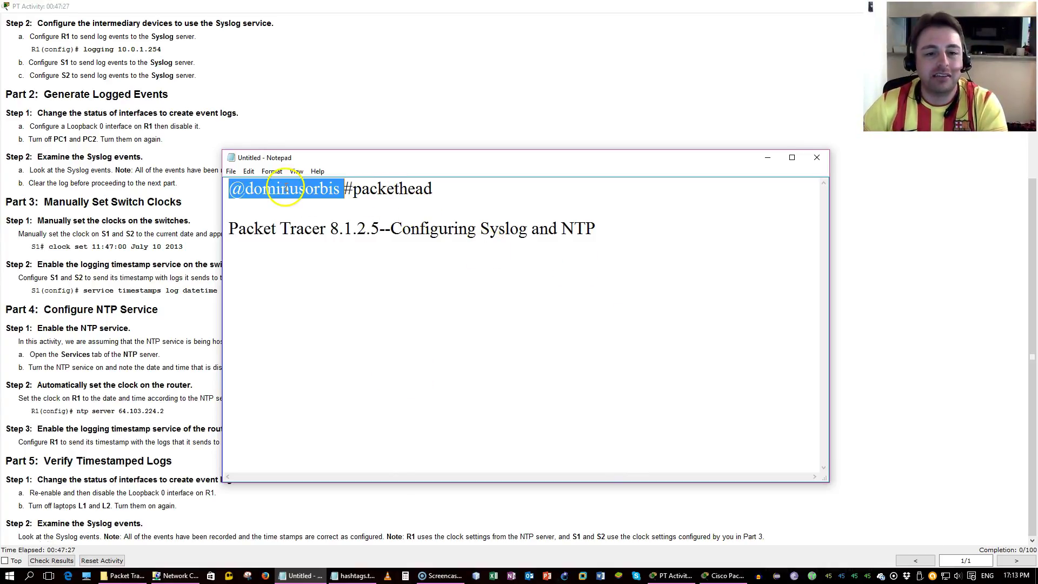
left_click(334, 280)
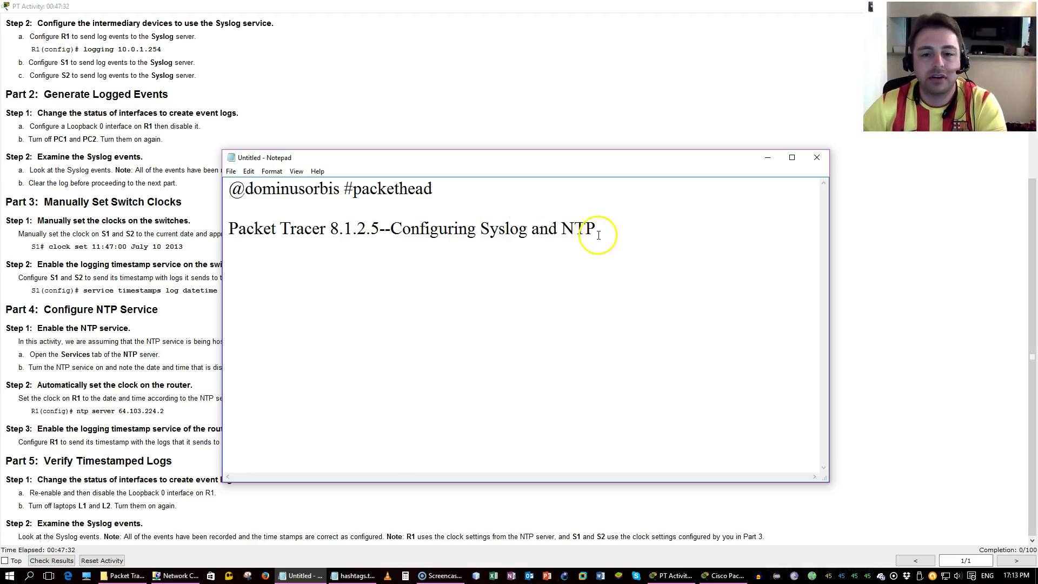
left_click_drag(595, 227, 391, 230)
Step: Minimise the activity instructions and the Notepad note to reveal the Packet Tracer topology
left_click(433, 150)
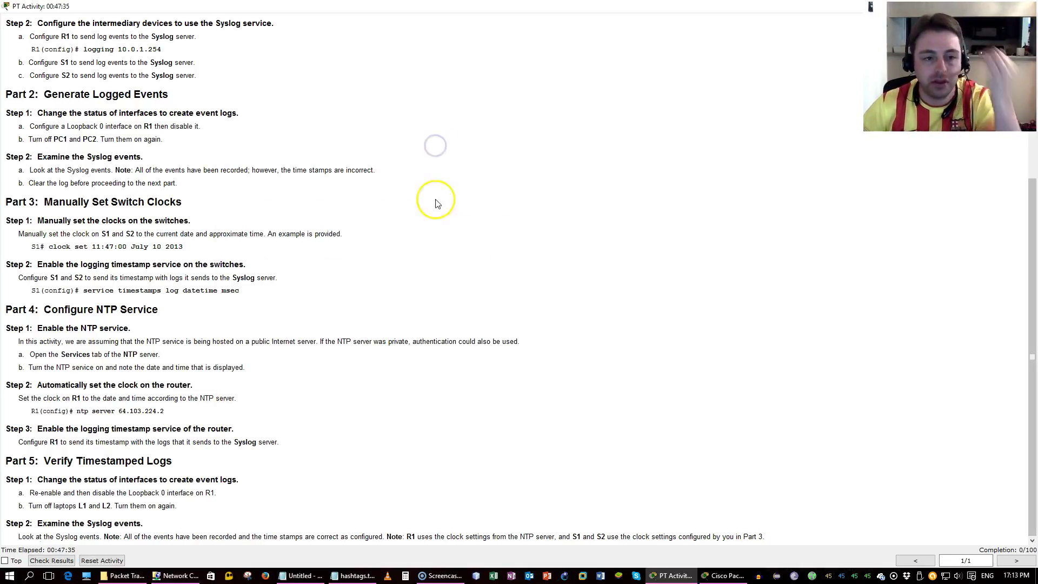
scroll(430, 230, "up", 5)
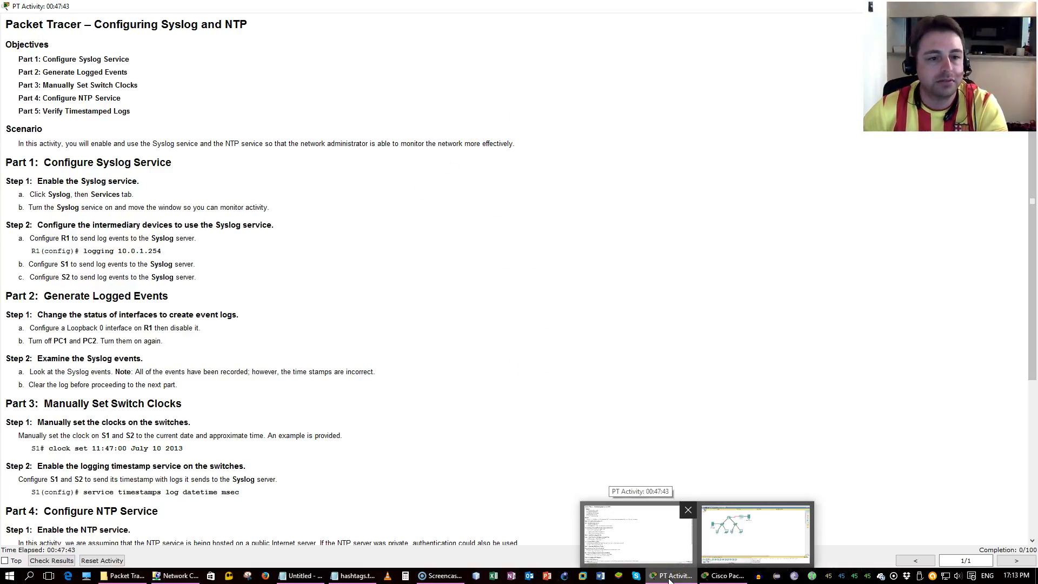
left_click(631, 487)
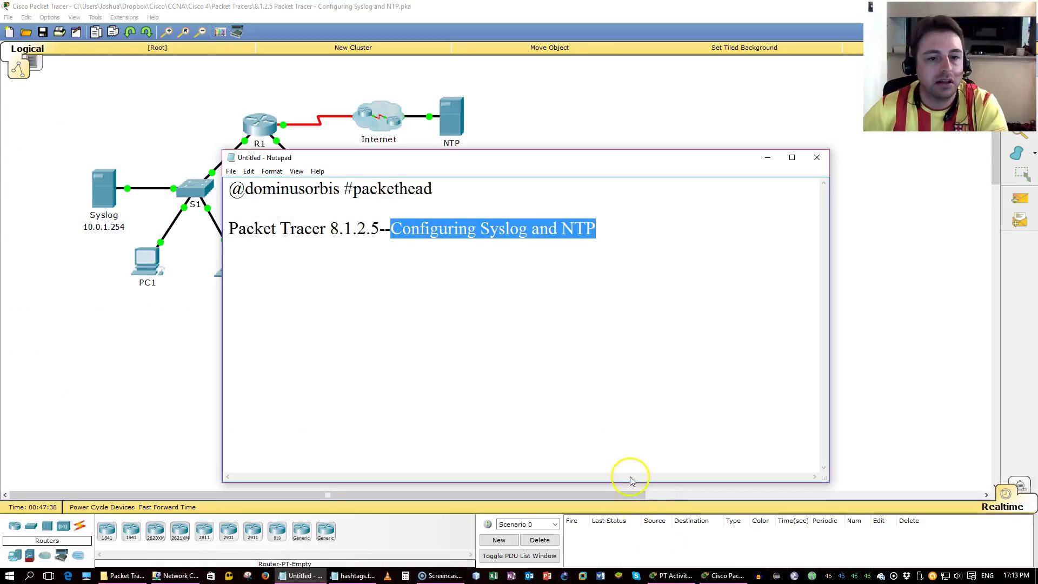
left_click(768, 157)
Step: Switch the Syslog server's SYSLOG service On under Services, then return to the instructions
left_click(104, 189)
left_click(106, 192)
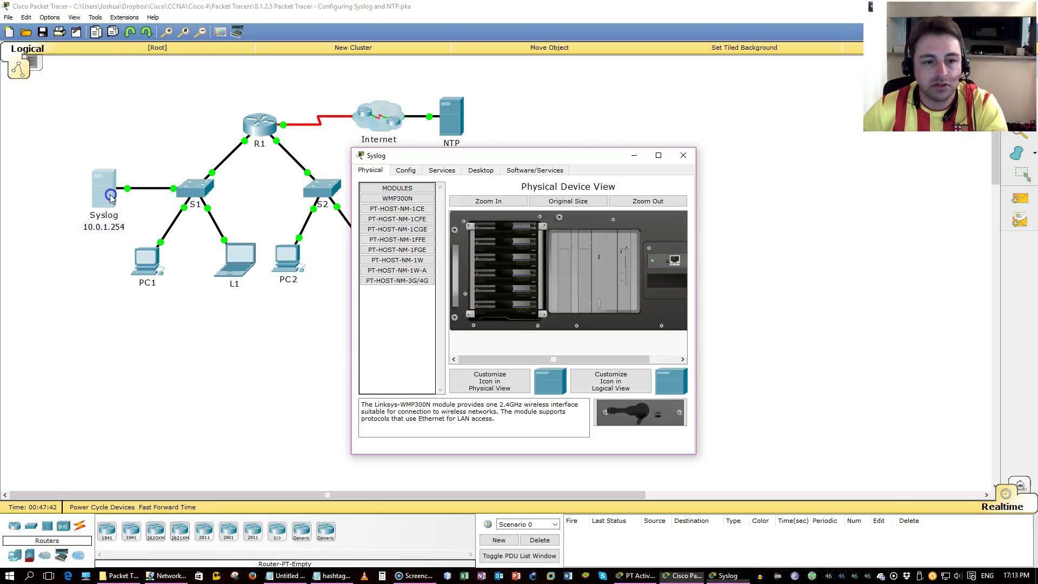
left_click(438, 172)
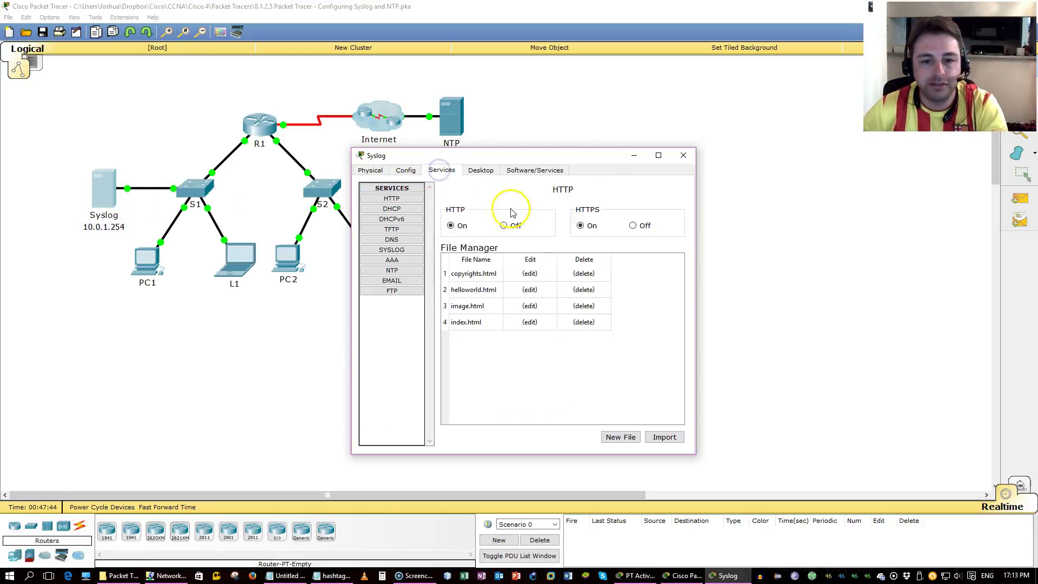
left_click(387, 252)
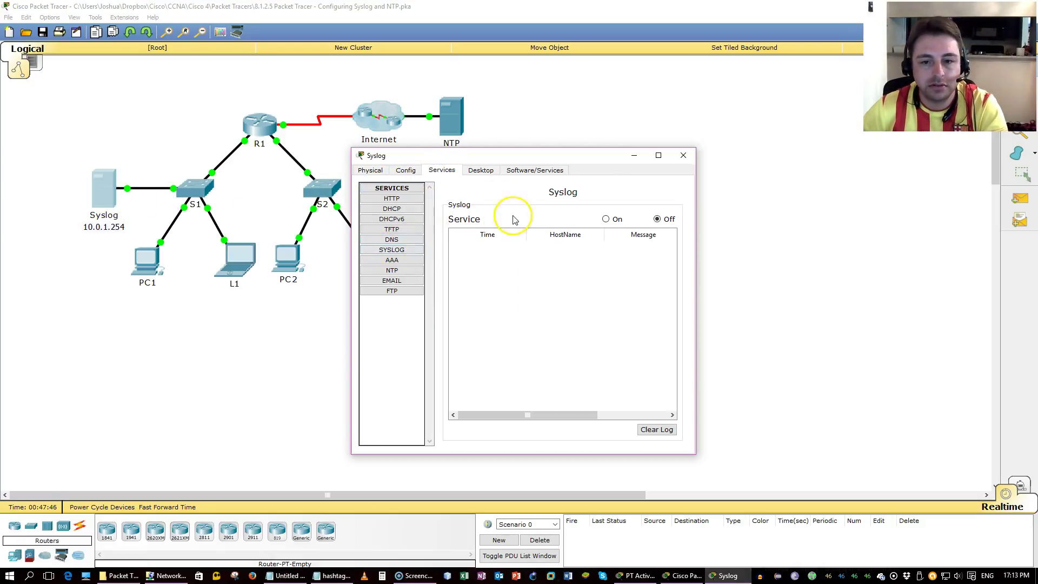
left_click(607, 219)
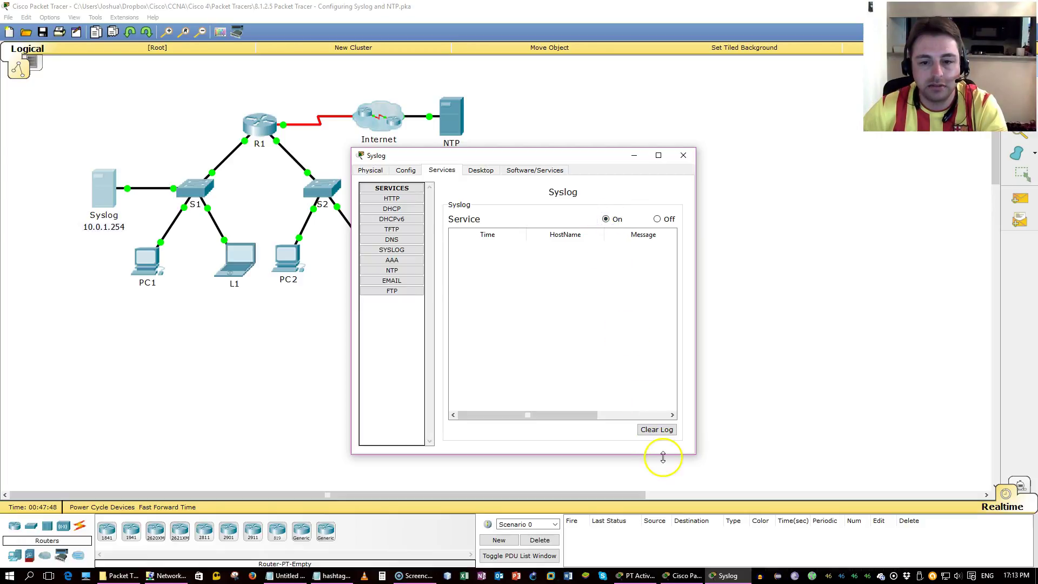
left_click(638, 576)
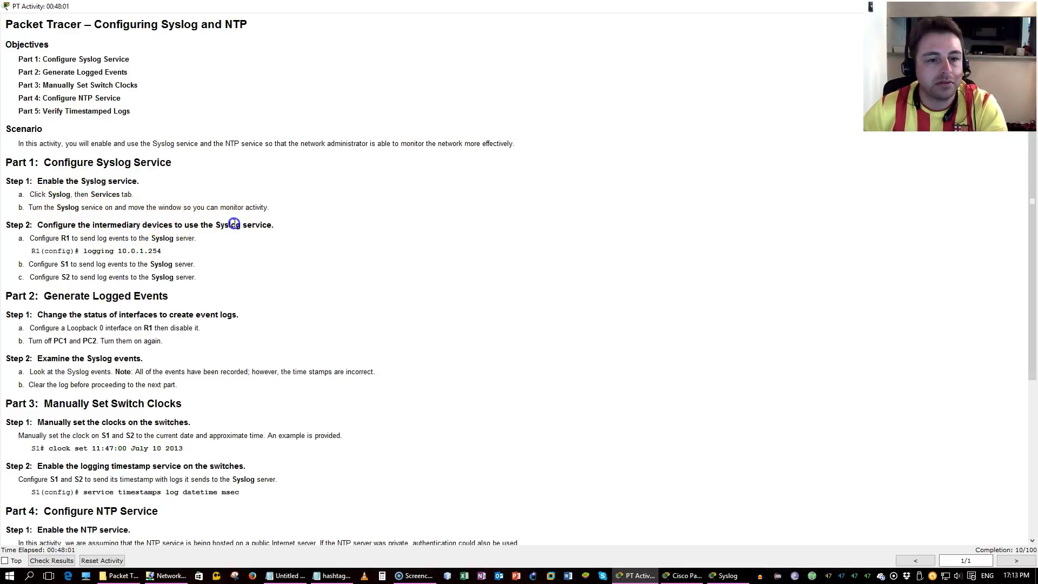
Step: Scroll the activity instructions and highlight the R1 logging task
scroll(66, 236, "down", 3)
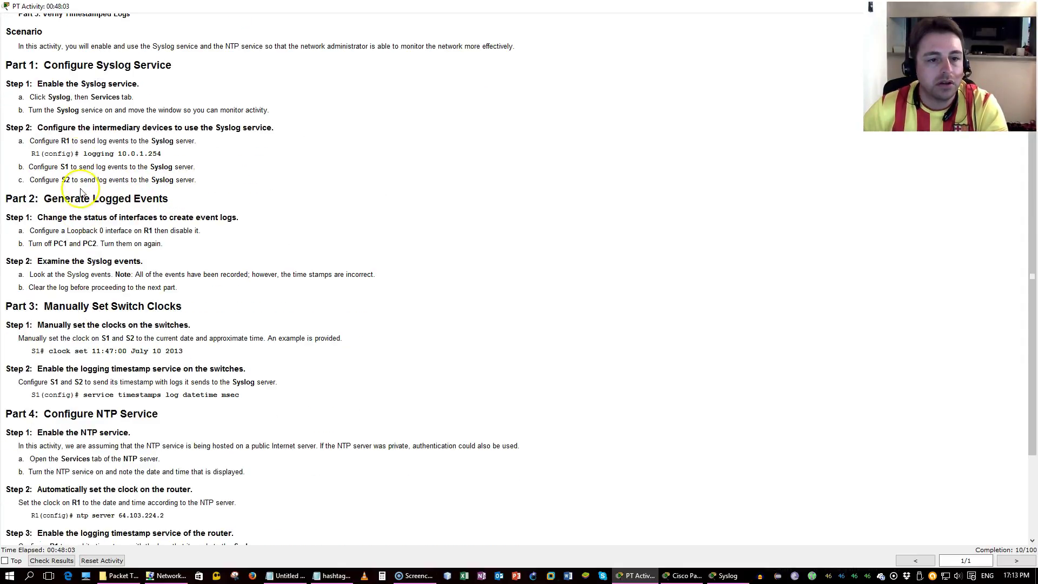
left_click_drag(58, 128, 221, 133)
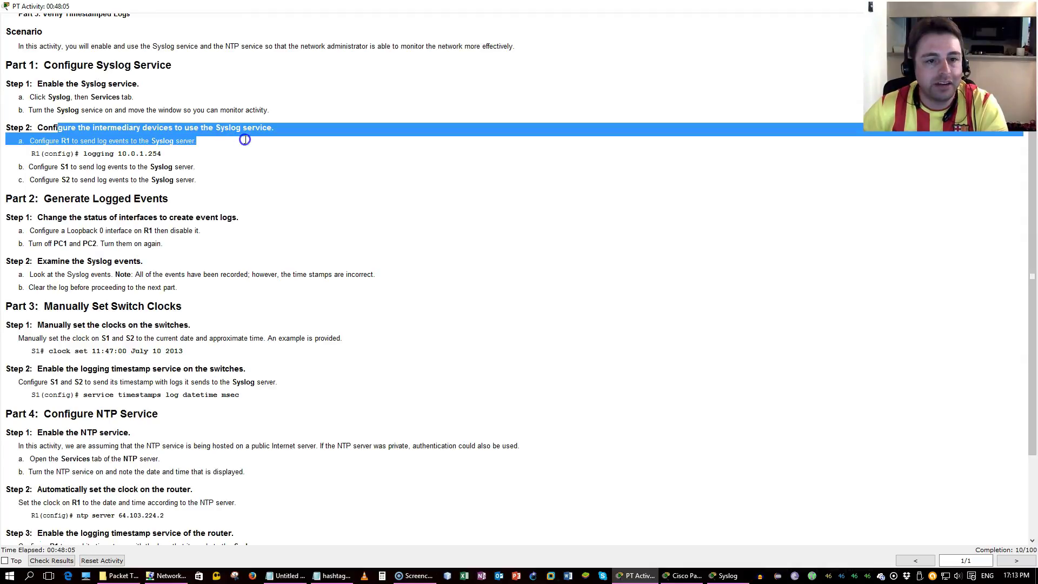
left_click(203, 145)
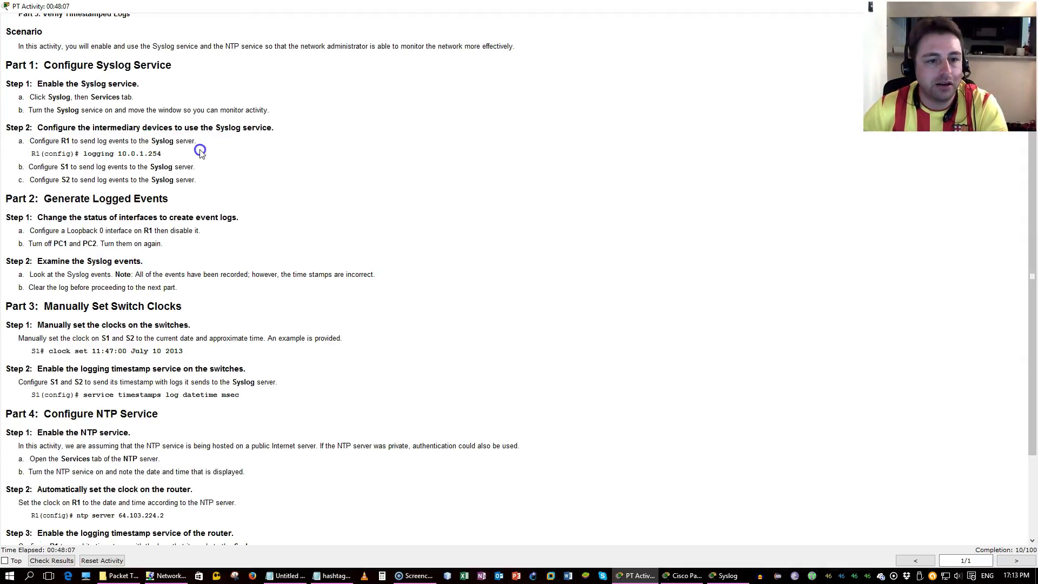
Step: Open router R1's CLI in a widened configuration window
left_click(683, 576)
double_click(260, 122)
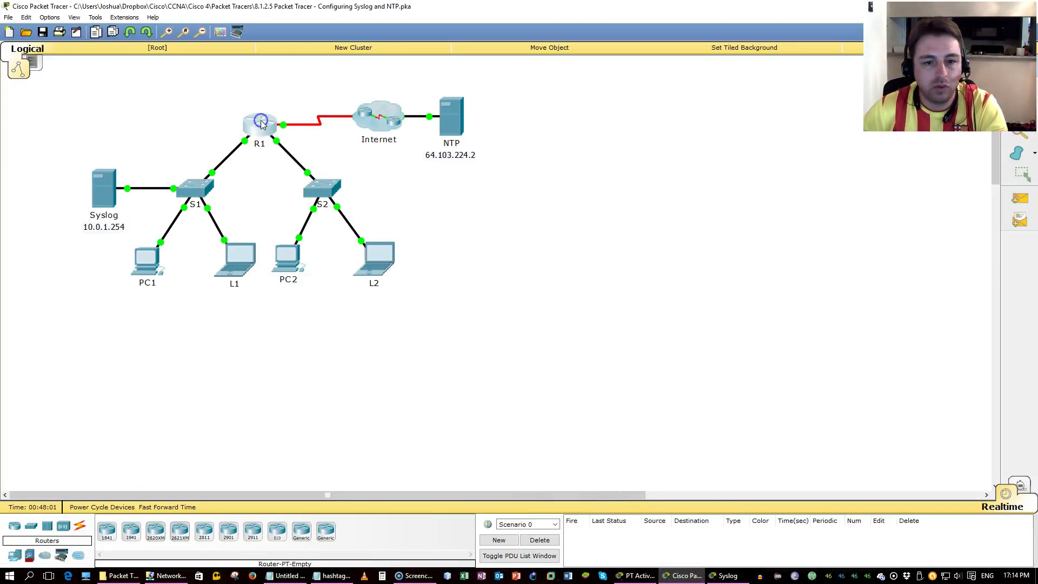
left_click(433, 170)
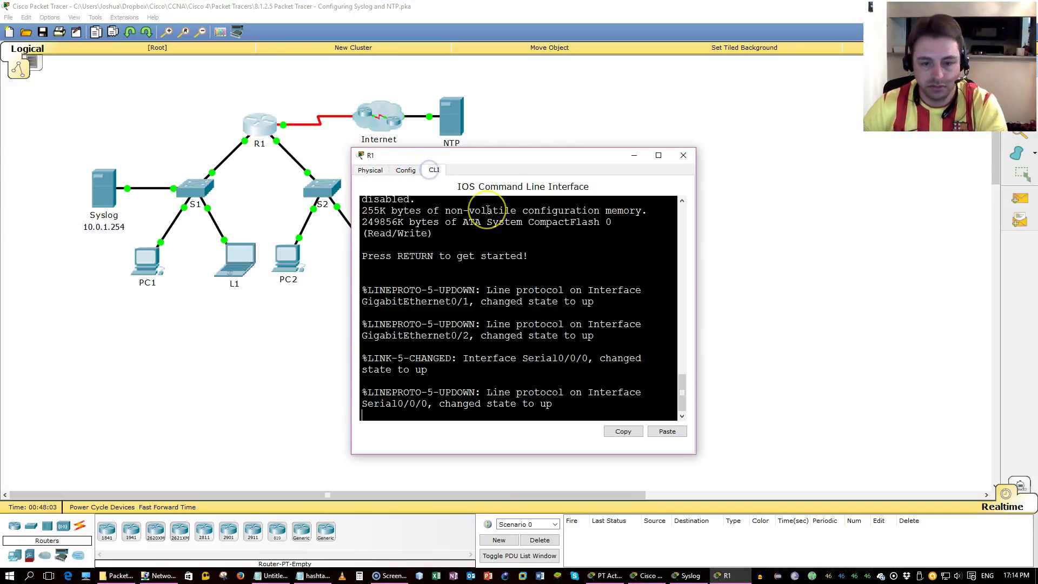
left_click_drag(696, 245, 838, 266)
Step: On R1, run en, conf t and logging 10.0.1.254 to send logs to the Syslog server
key("Return")
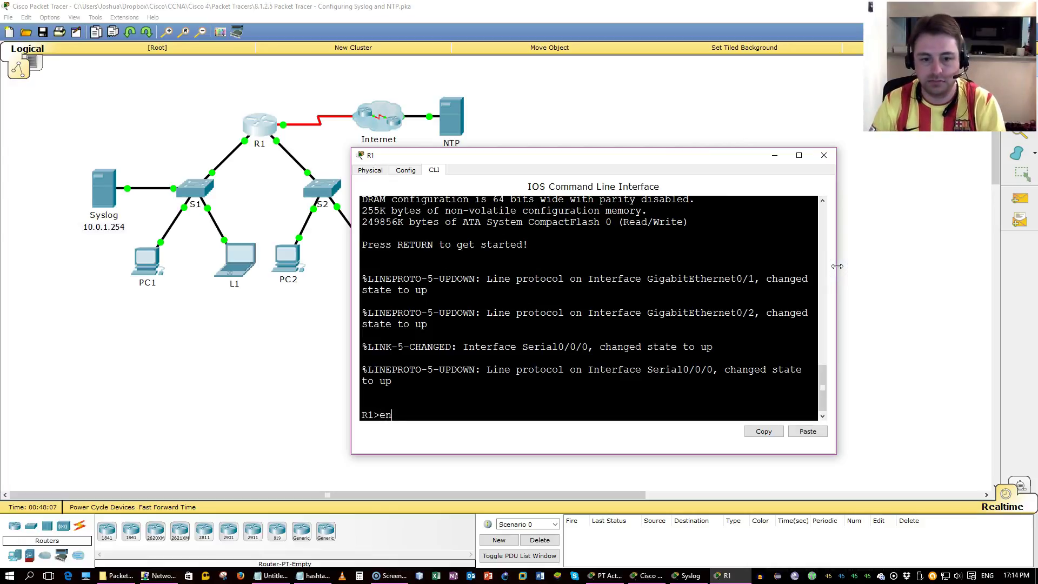
type("en")
key("Return")
type("conf t")
key("Return")
type("l")
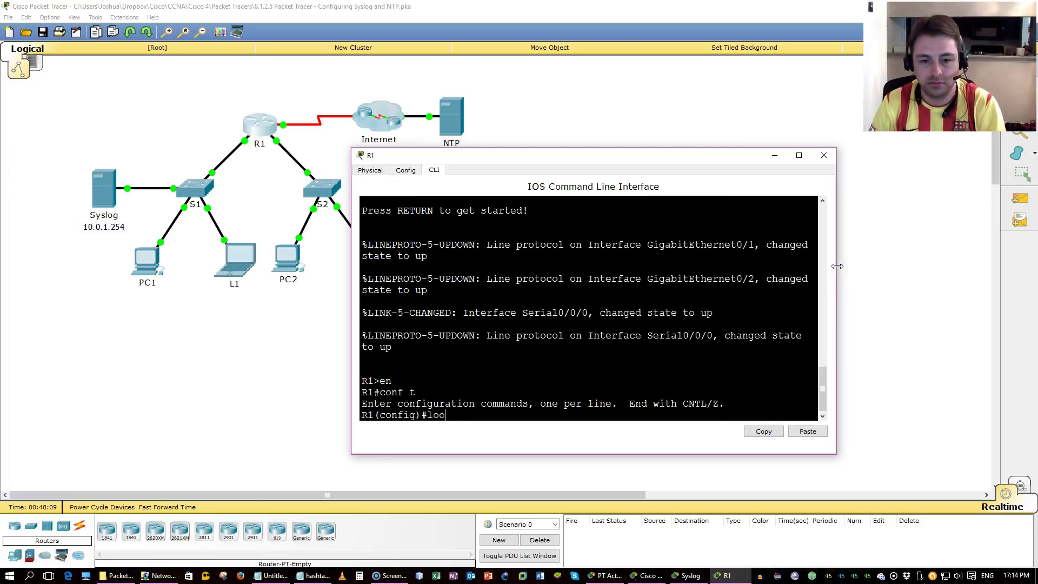
type("ogg")
key("Tab")
type("?")
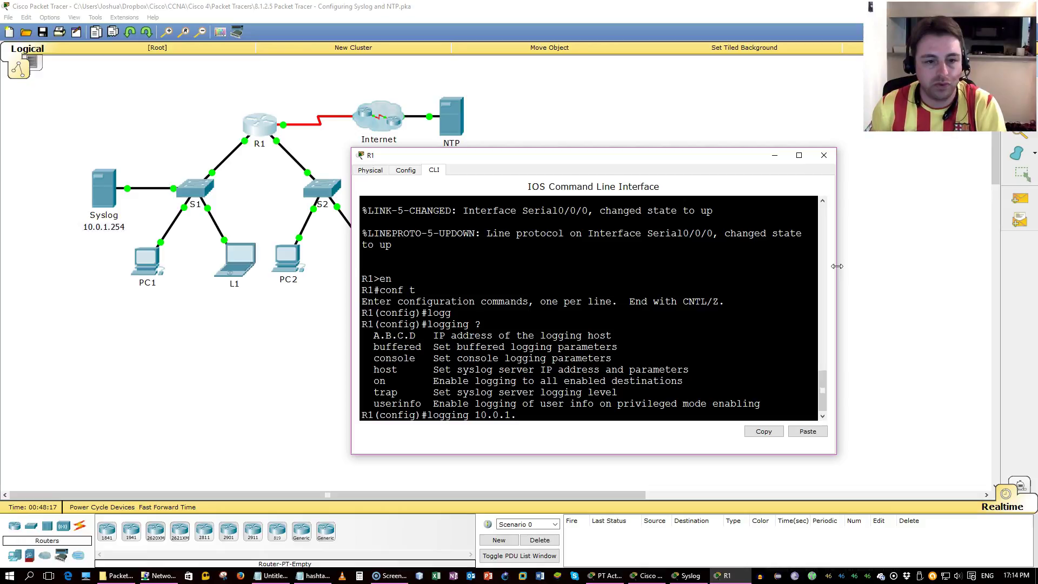
type("10.0.1.254")
key("Return")
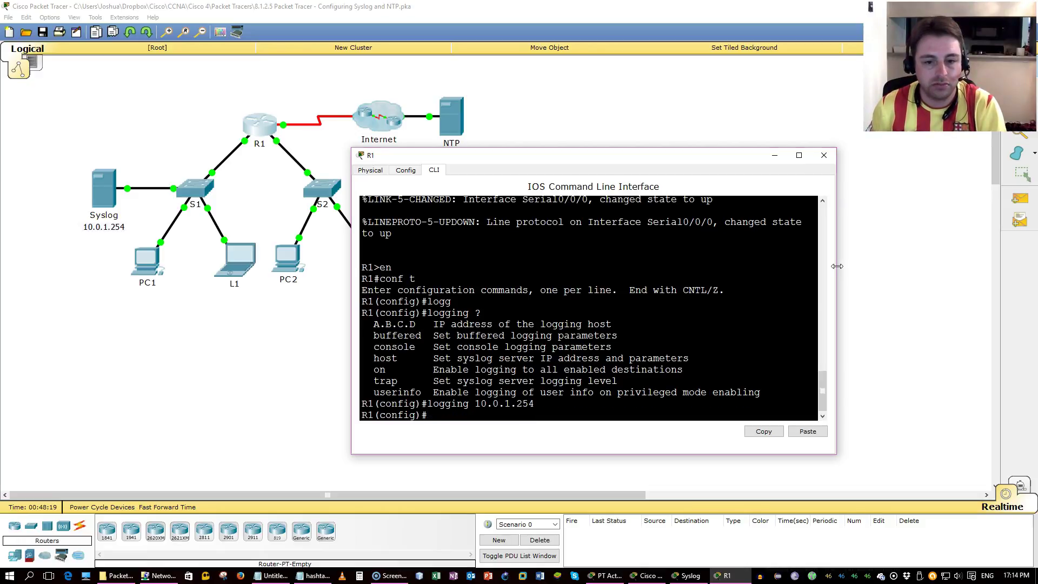
key("alt+Tab")
key("alt+Tab")
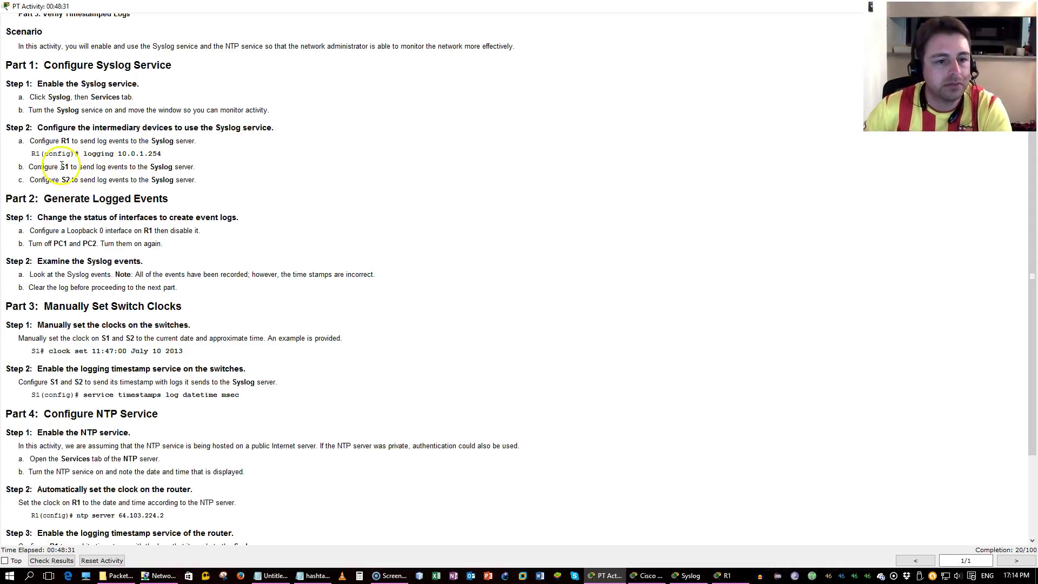
Step: Highlight the S1 logging task and open S1's CLI in a widened, repositioned window
left_click_drag(117, 161, 198, 173)
key("alt+Tab")
key("alt+Tab")
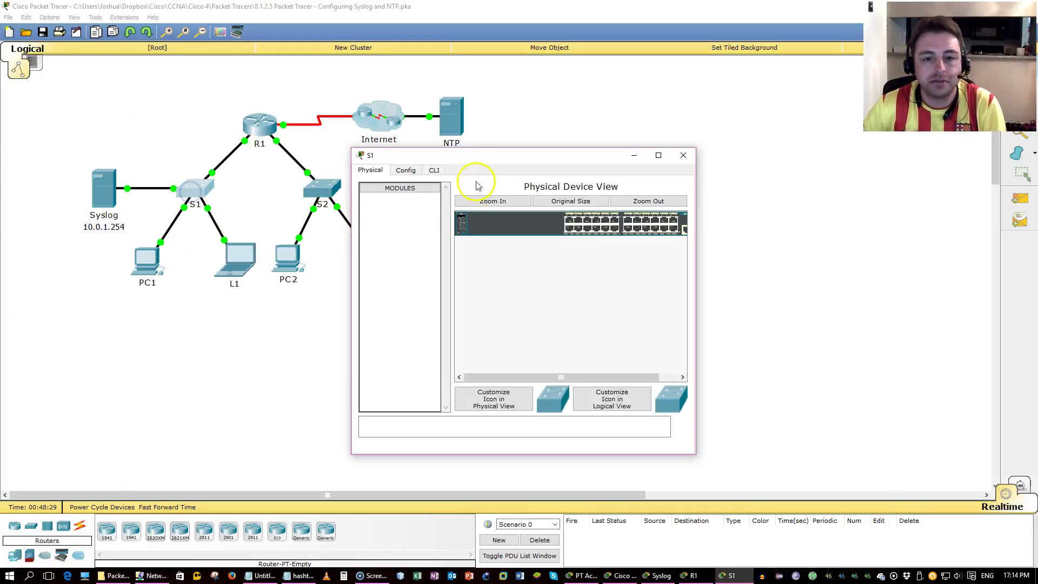
left_click(434, 170)
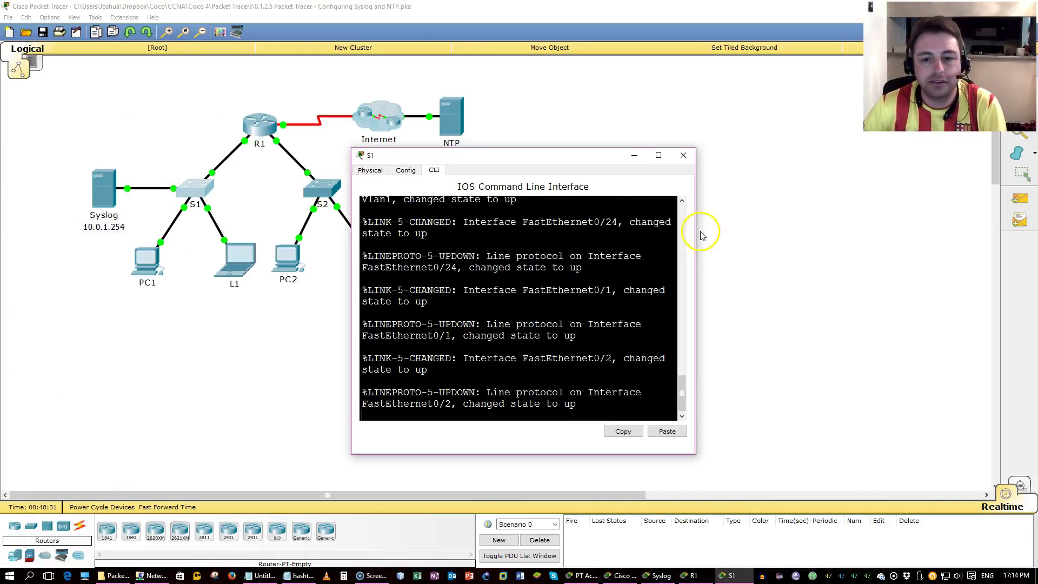
left_click_drag(696, 234, 1027, 302)
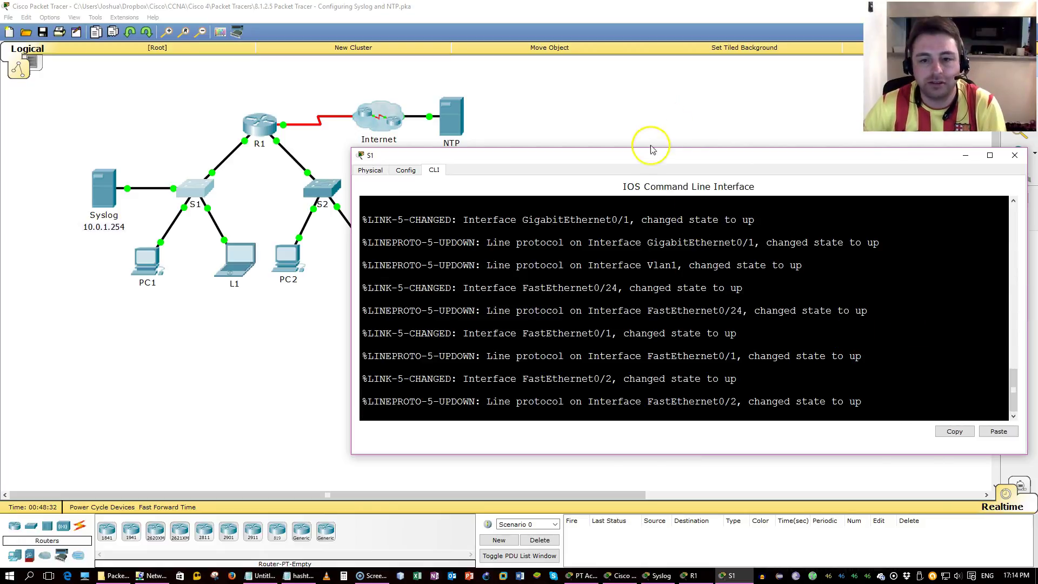
left_click_drag(638, 158, 525, 137)
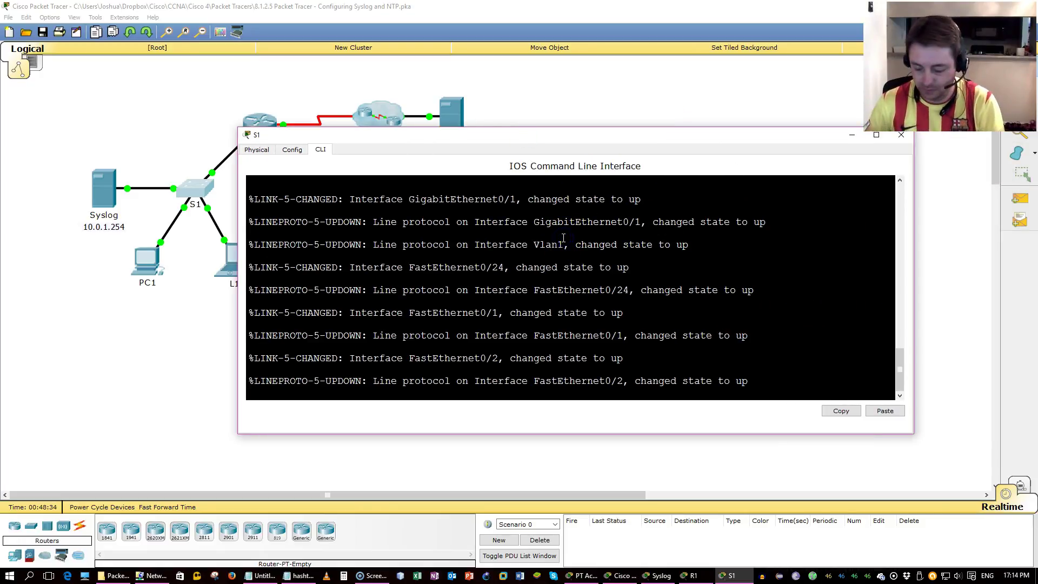
Step: On S1, run en, conf t and logging 10.0.1.254 to send logs to the Syslog server
key("Return")
type("en")
key("Return")
type("conf t")
key("Return")
type("log")
key("Tab")
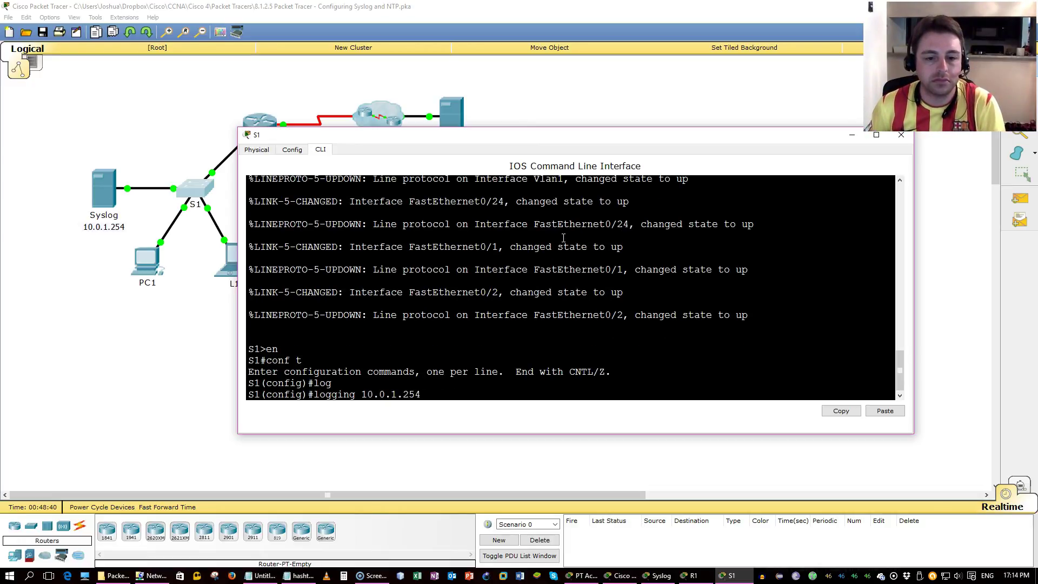
key("Return")
left_click(192, 112)
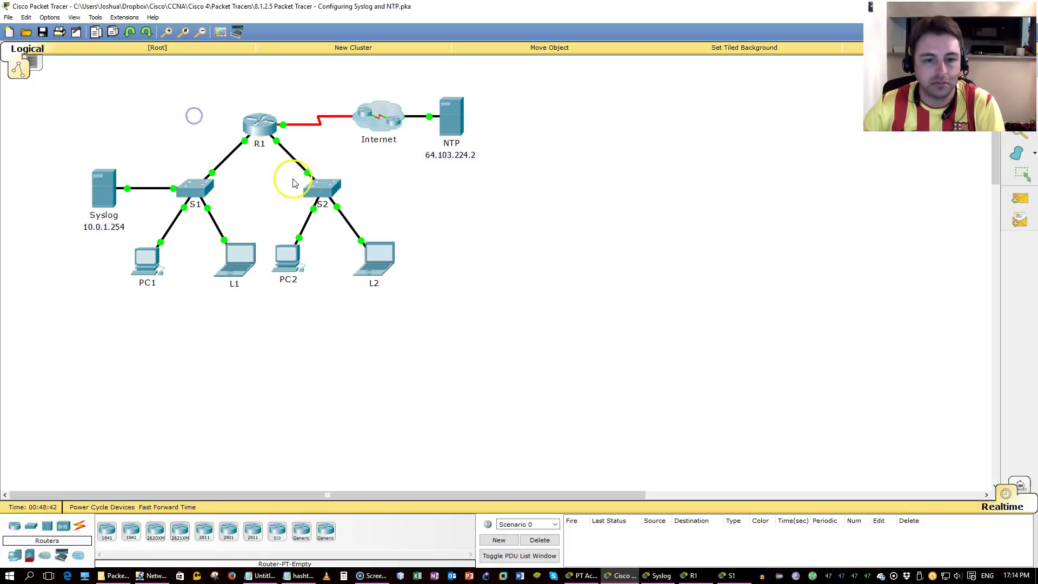
Step: In switch S2's CLI, run en, conf t and logging 10.0.1.254
left_click(329, 196)
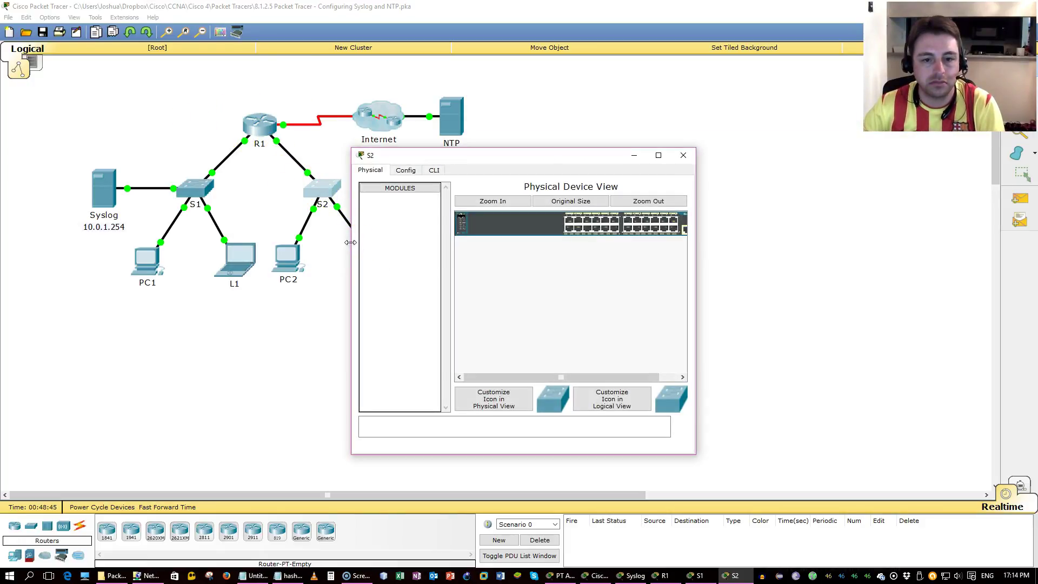
left_click_drag(350, 243, 214, 241)
left_click(296, 170)
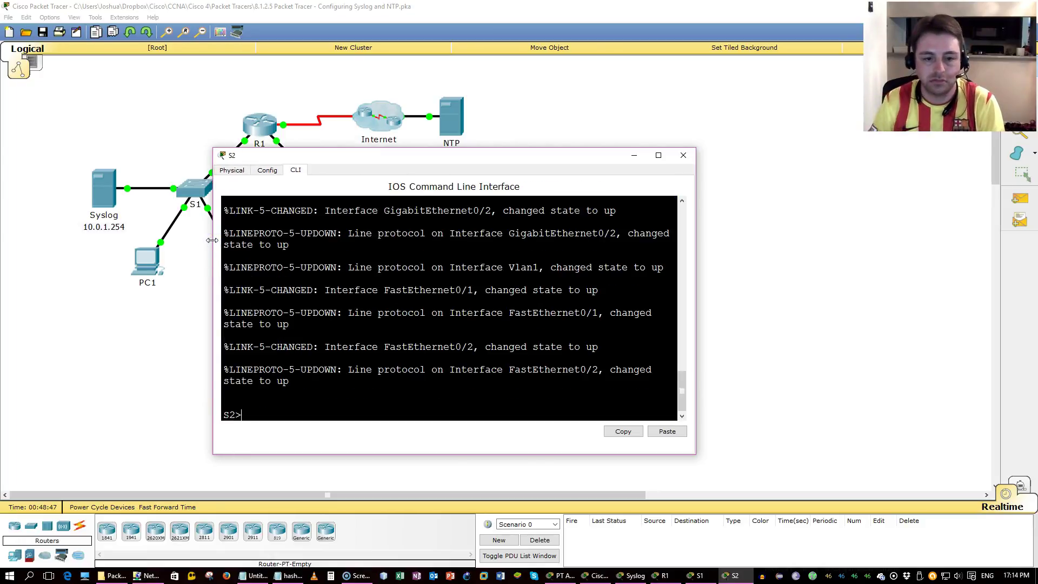
type("en")
key("Return")
type("conf t")
key("Return")
type("l")
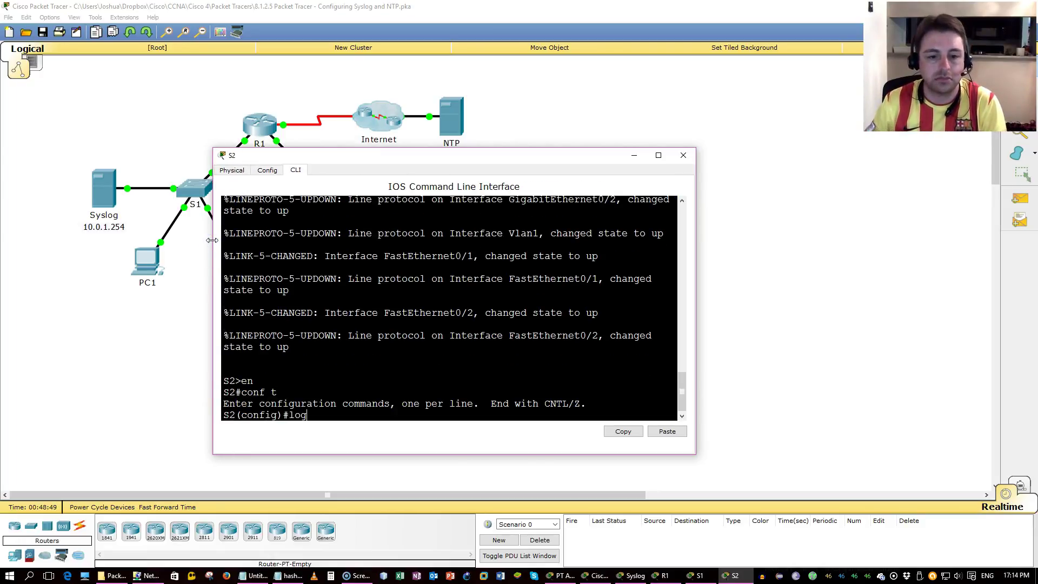
type("og")
key("Tab")
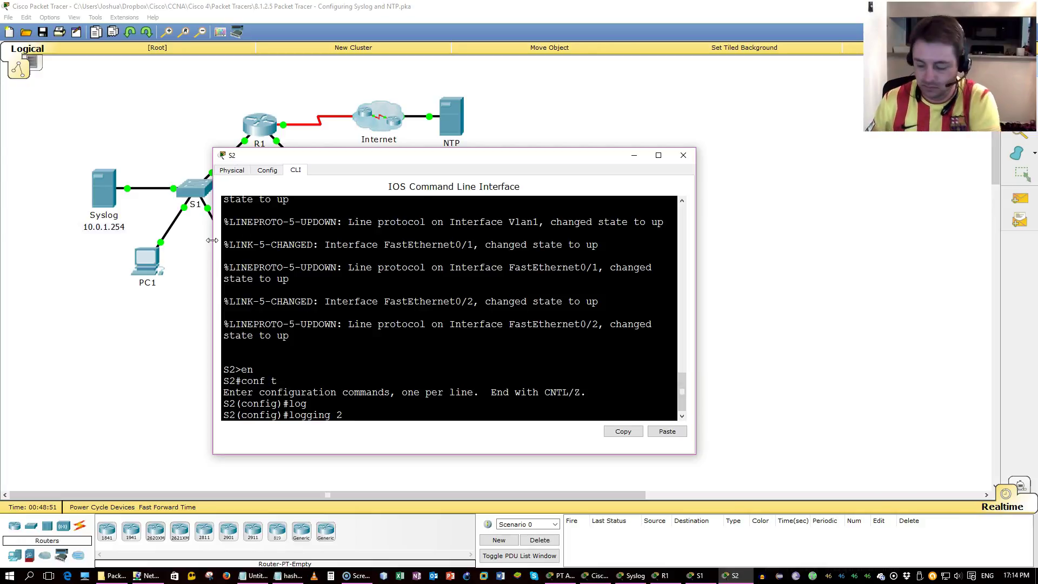
type("10.0.1.254")
key("Return")
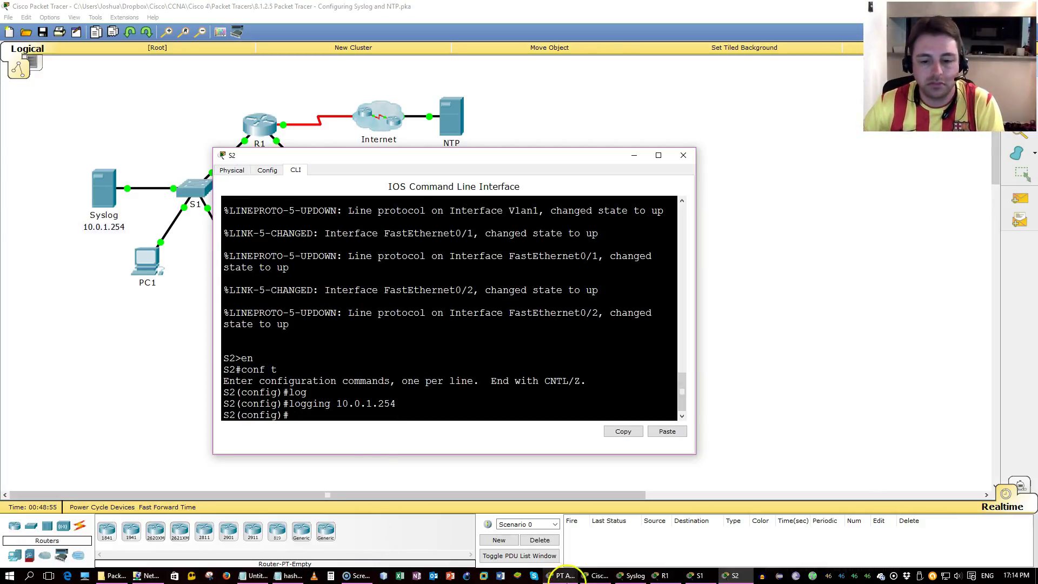
left_click(560, 576)
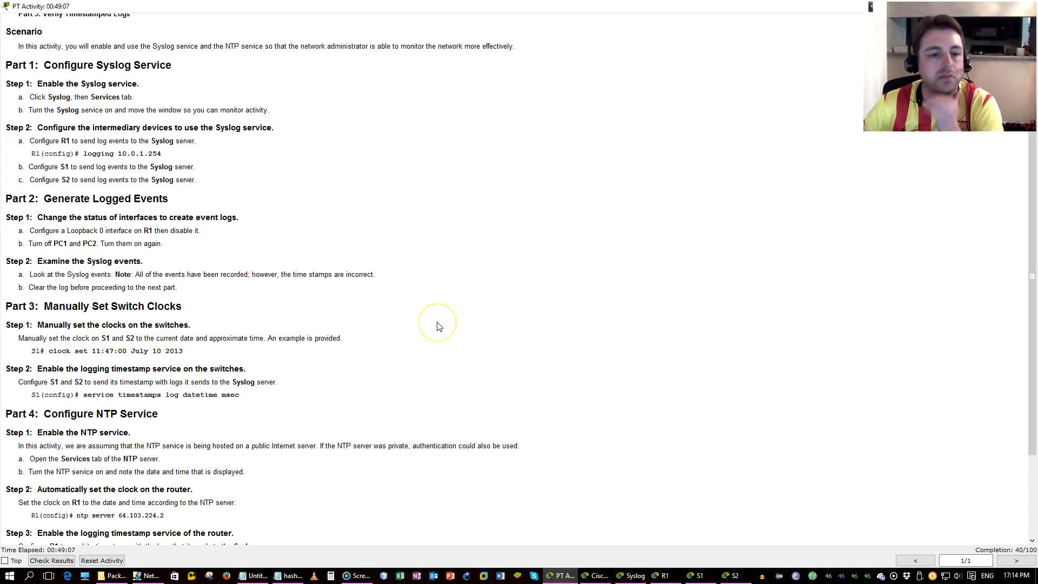
scroll(244, 294, "down", 3)
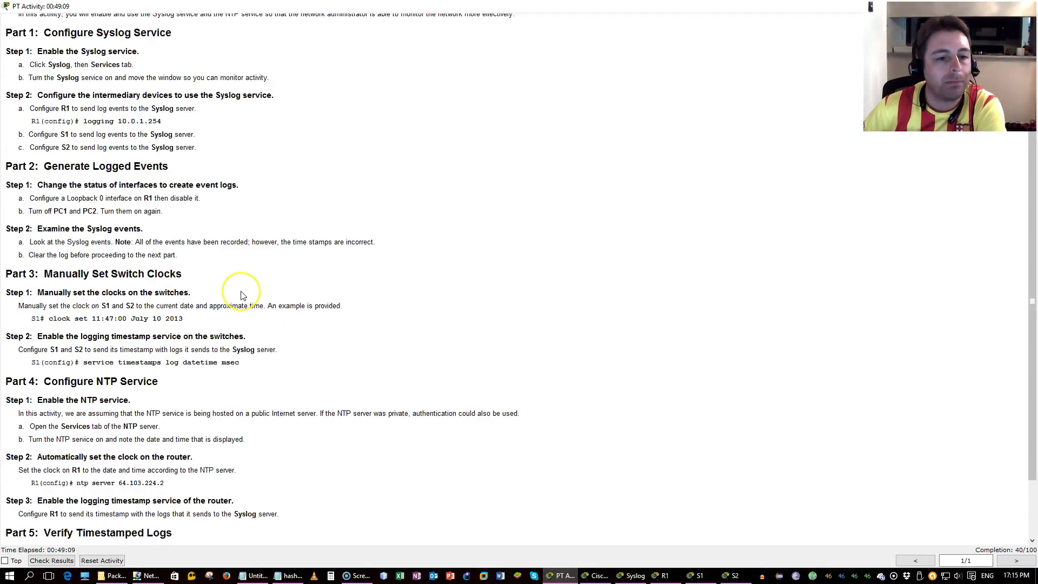
scroll(242, 294, "down", 1)
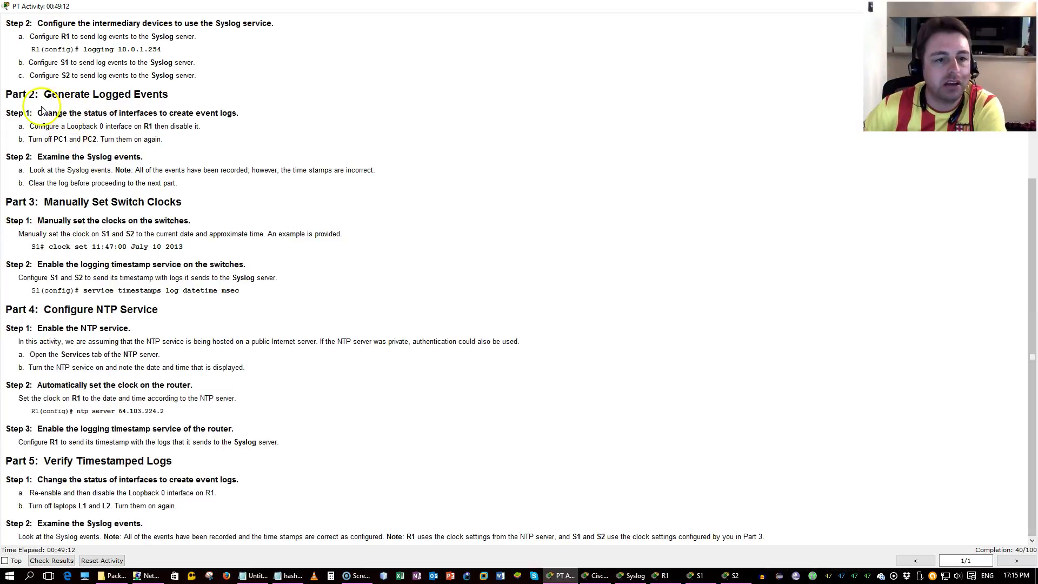
left_click_drag(40, 113, 230, 106)
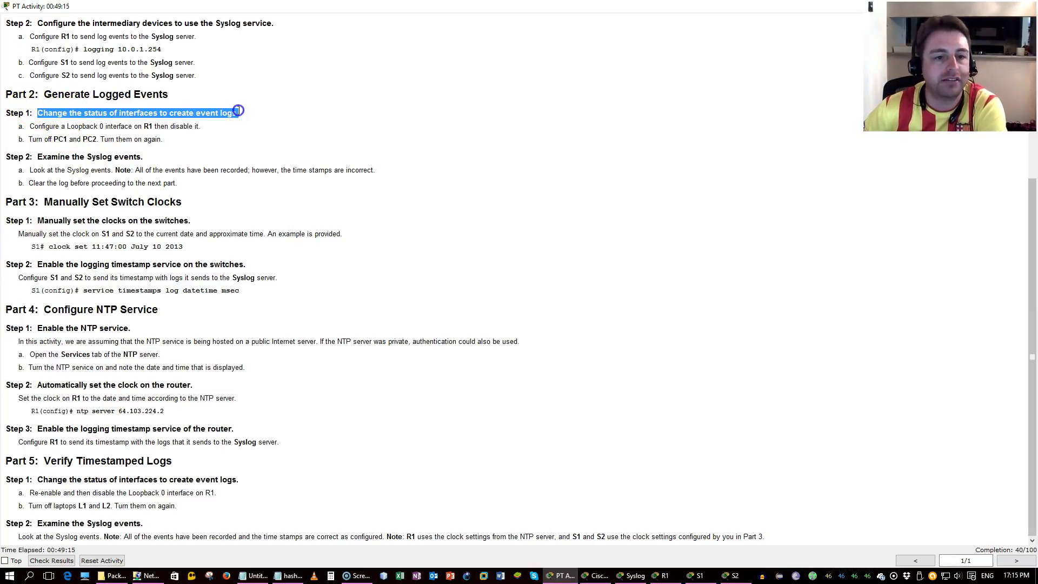
left_click_drag(184, 138, 166, 122)
left_click(32, 127)
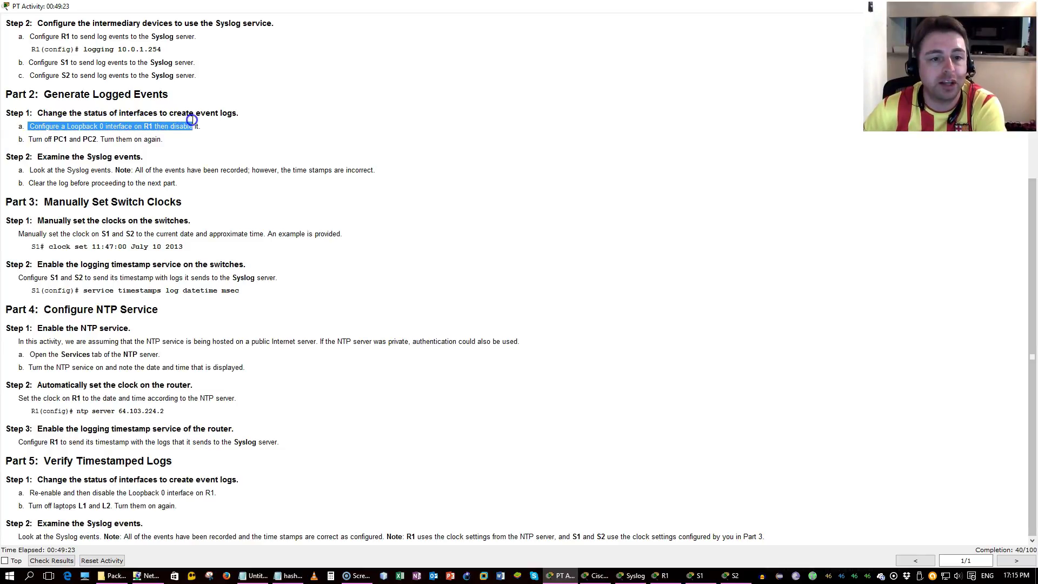
left_click_drag(32, 139, 133, 139)
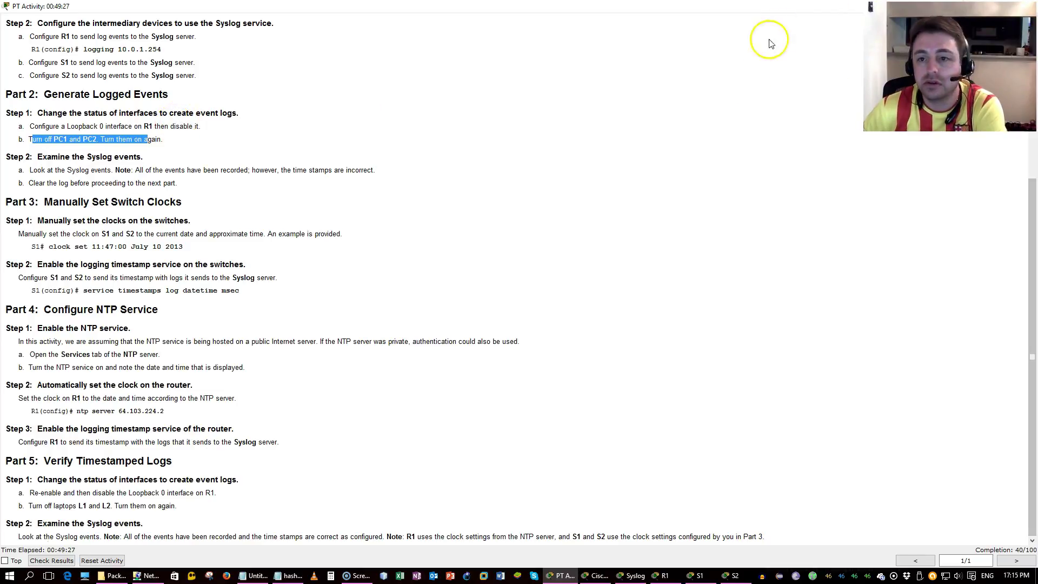
left_click(592, 577)
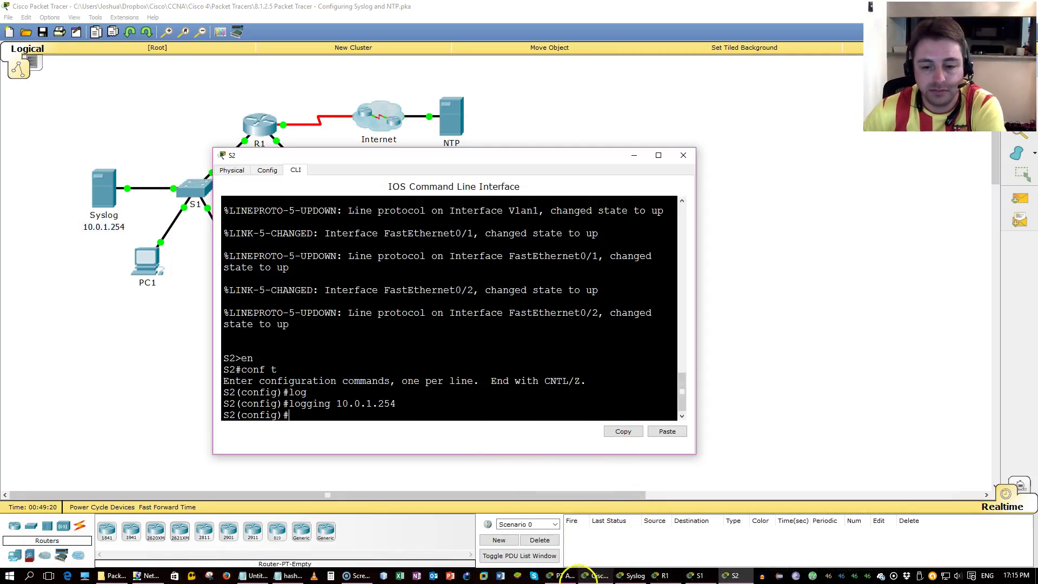
Step: In R1's CLI, bounce Loopback0 with int lo0, shut and no shut
left_click(565, 577)
left_click(597, 577)
left_click(665, 577)
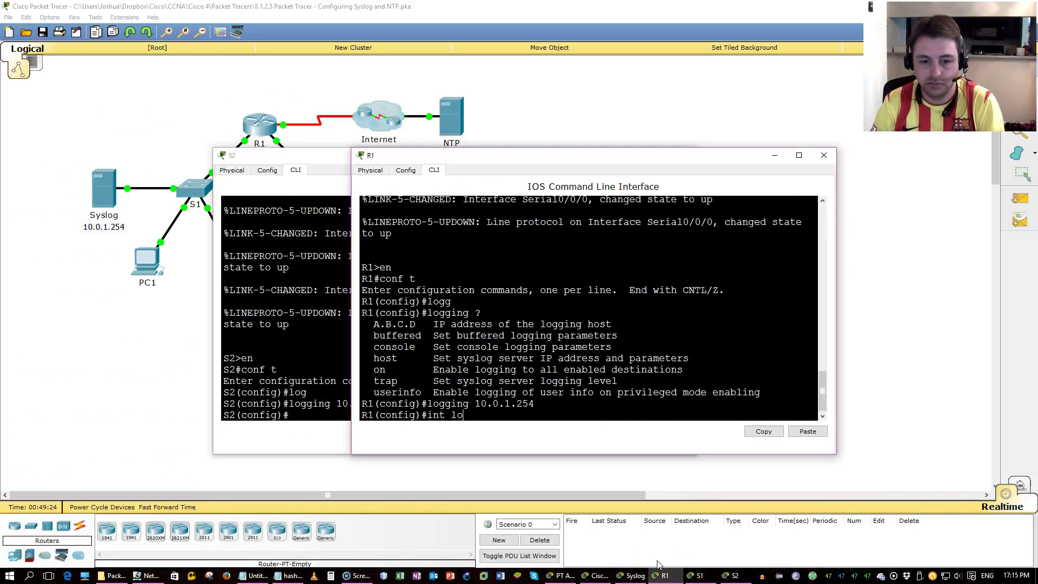
type("int lo0")
key("Return")
type("shut")
key("Return")
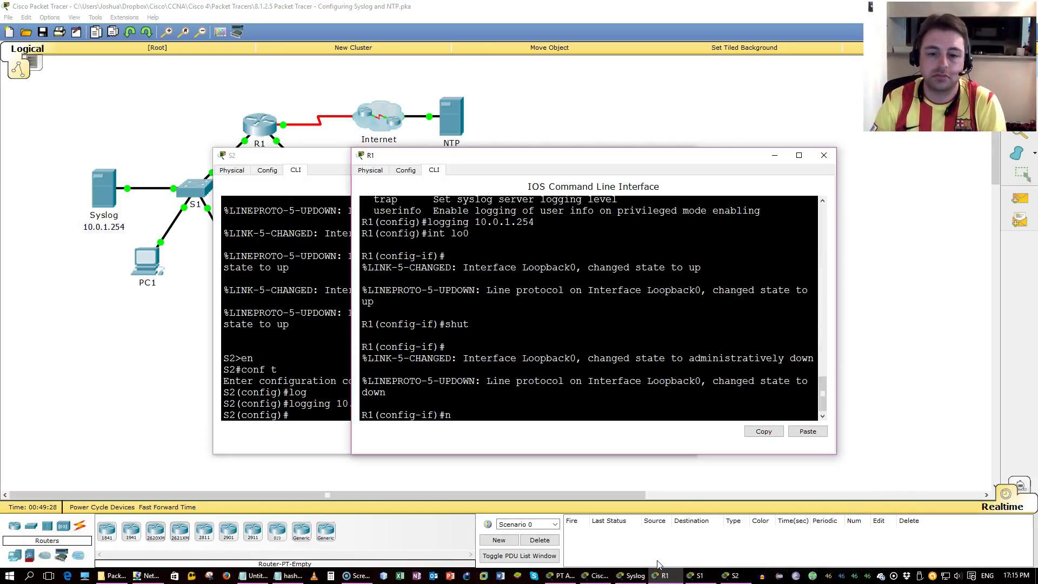
key("Return")
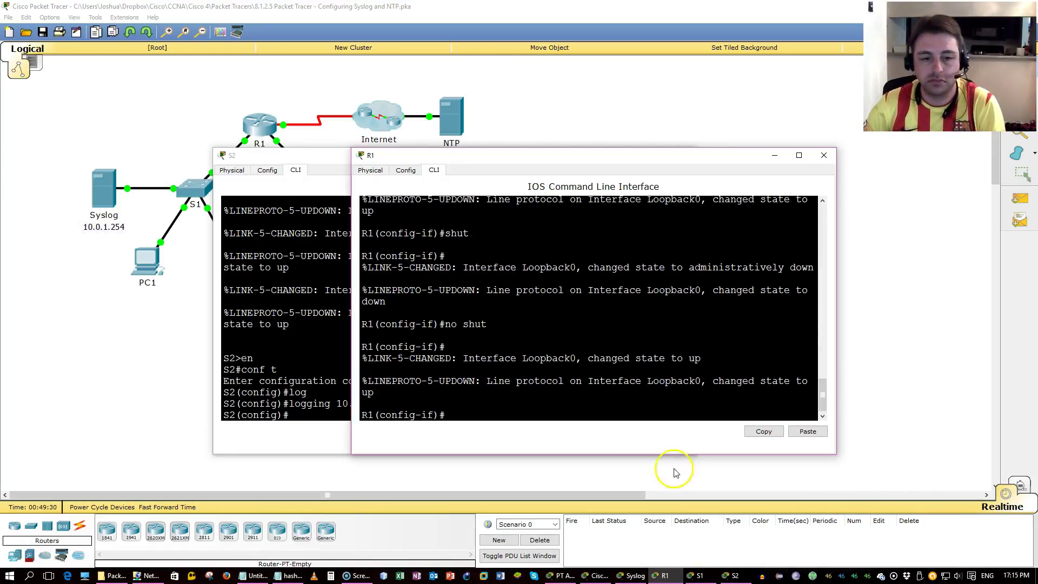
left_click(160, 359)
left_click(148, 269)
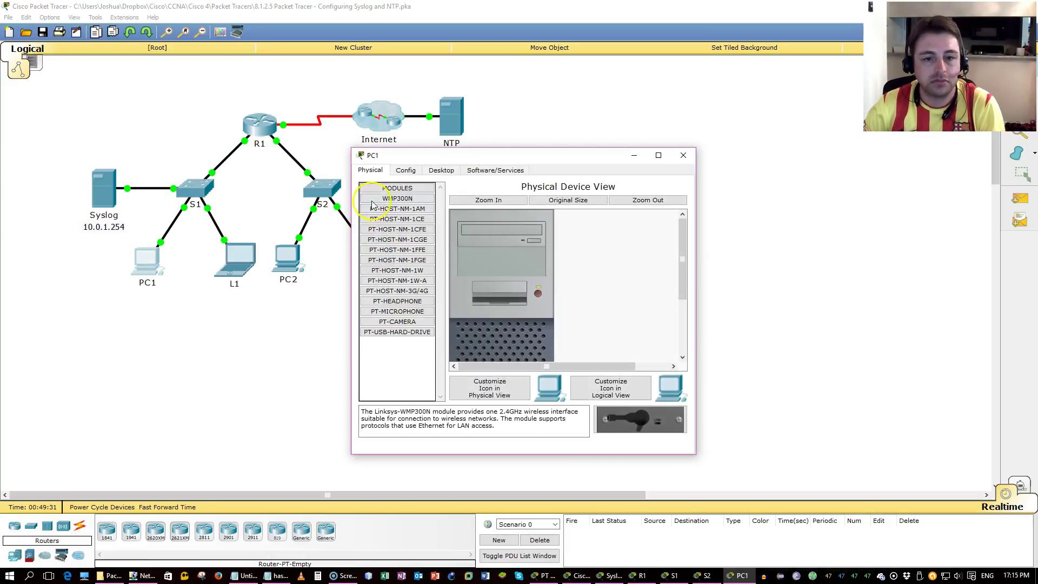
Step: Power-cycle PC1 and PC2 from their Physical views
left_click(539, 295)
left_click(285, 254)
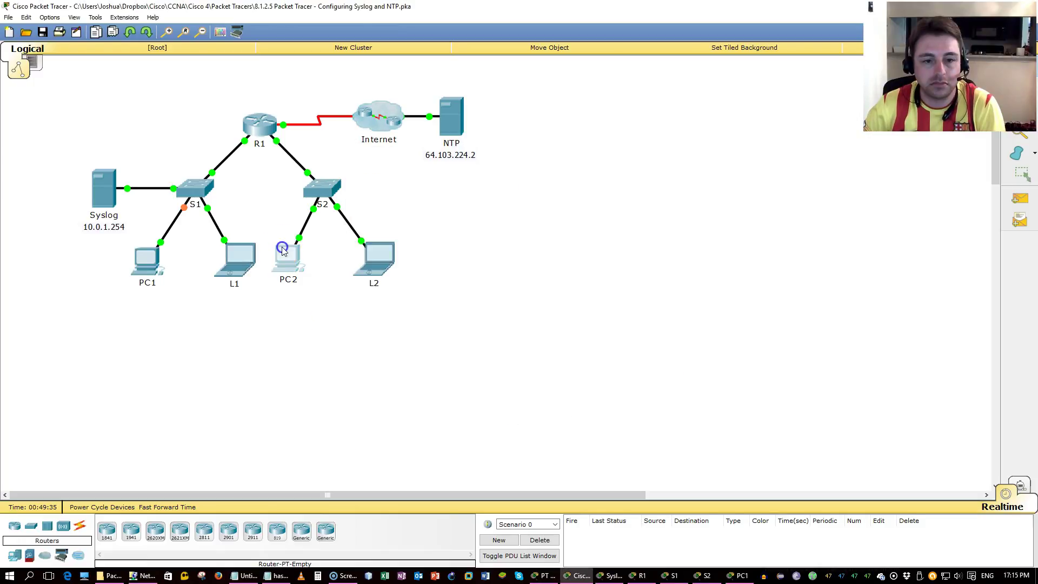
left_click(538, 293)
Step: Widen the Syslog server's log and auto-fit the Time, HostName and Message columns
left_click(104, 194)
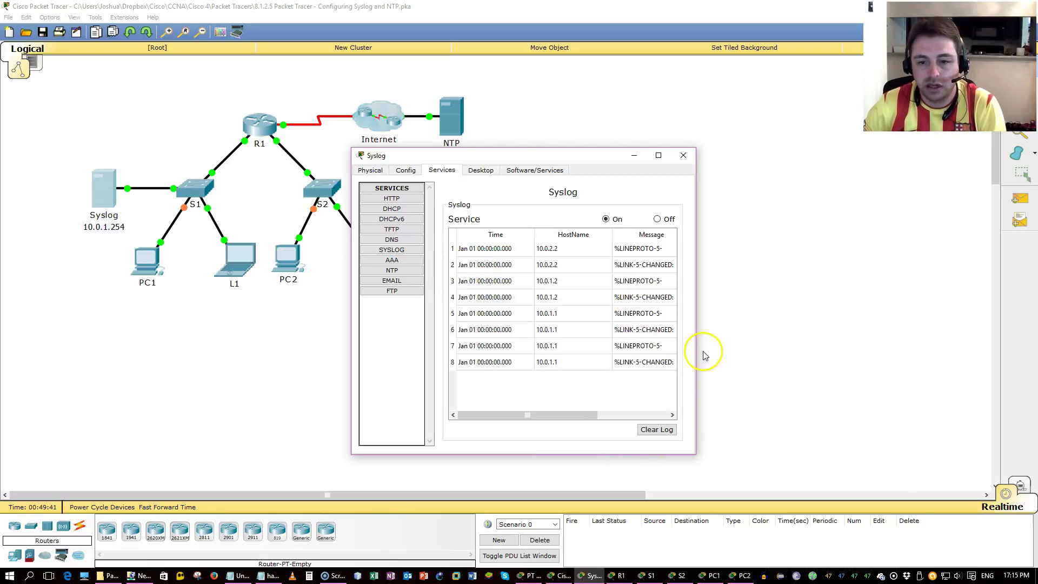
left_click_drag(699, 350, 872, 350)
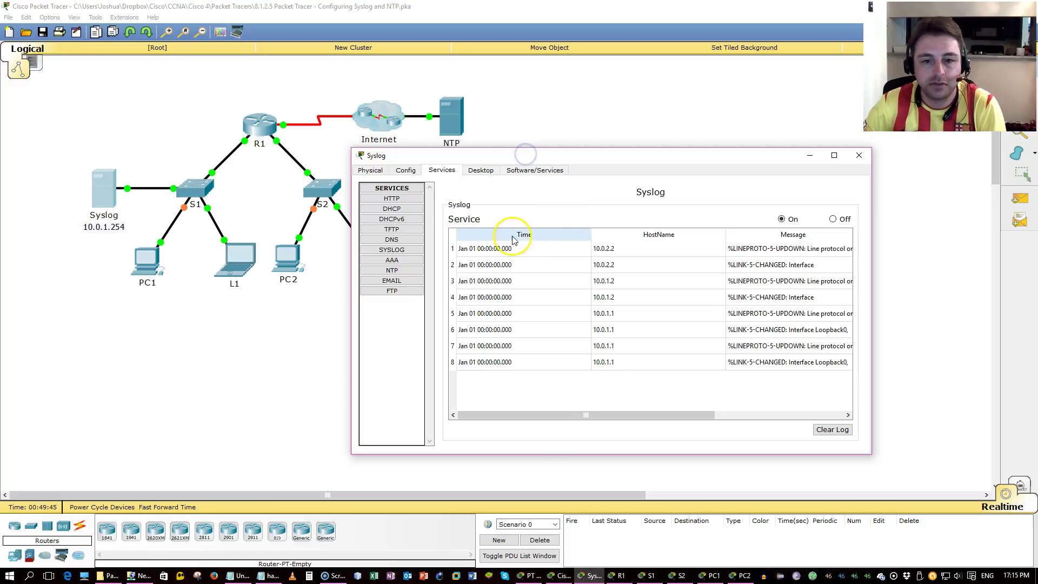
double_click(592, 234)
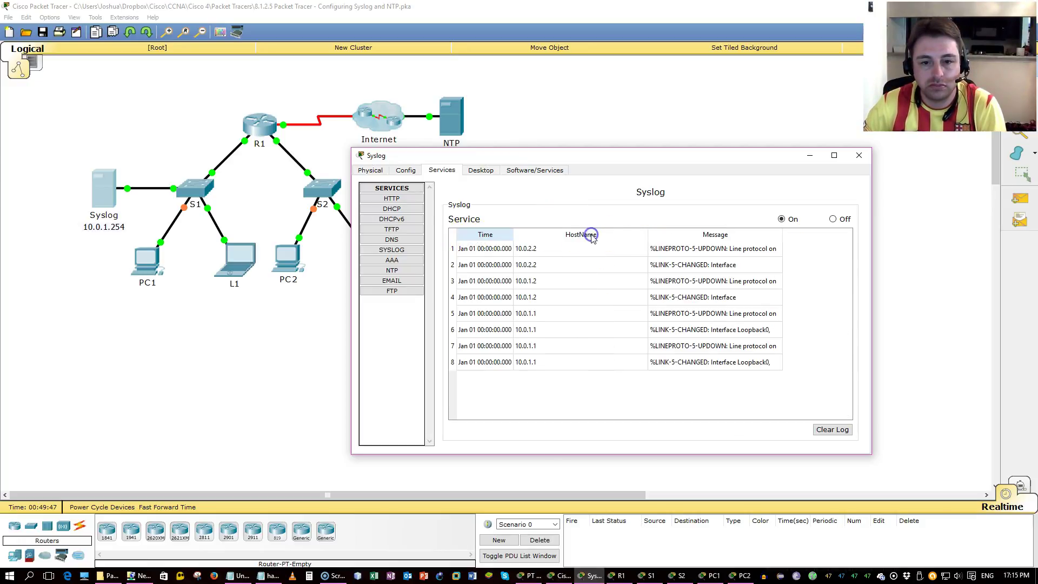
double_click(650, 234)
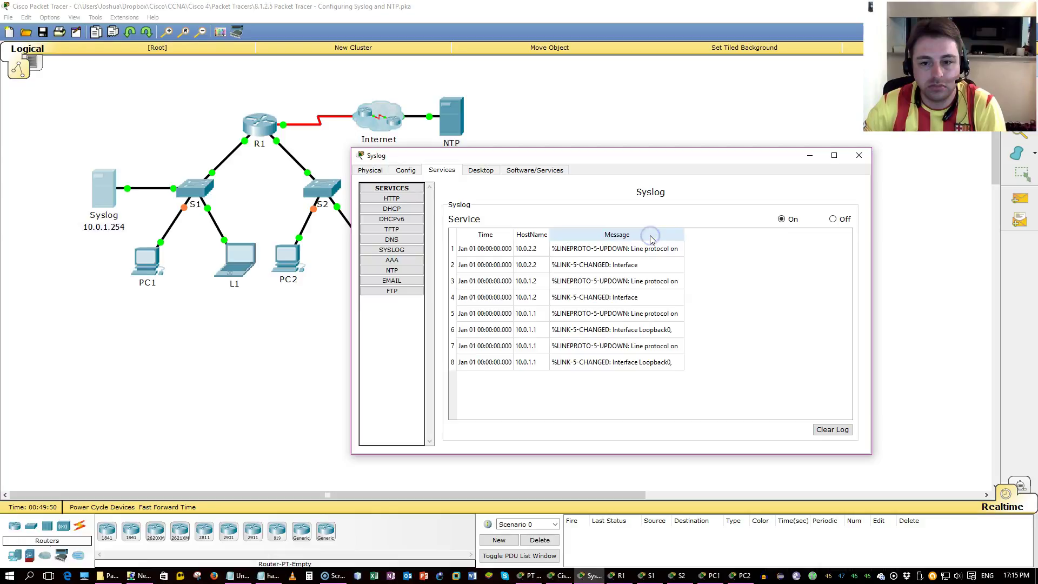
double_click(684, 234)
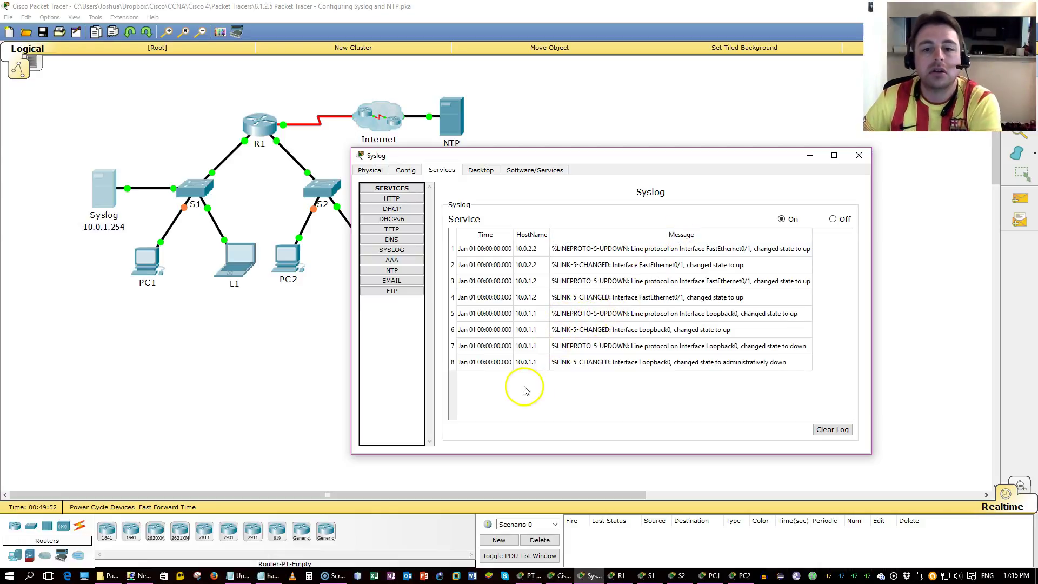
left_click(685, 249)
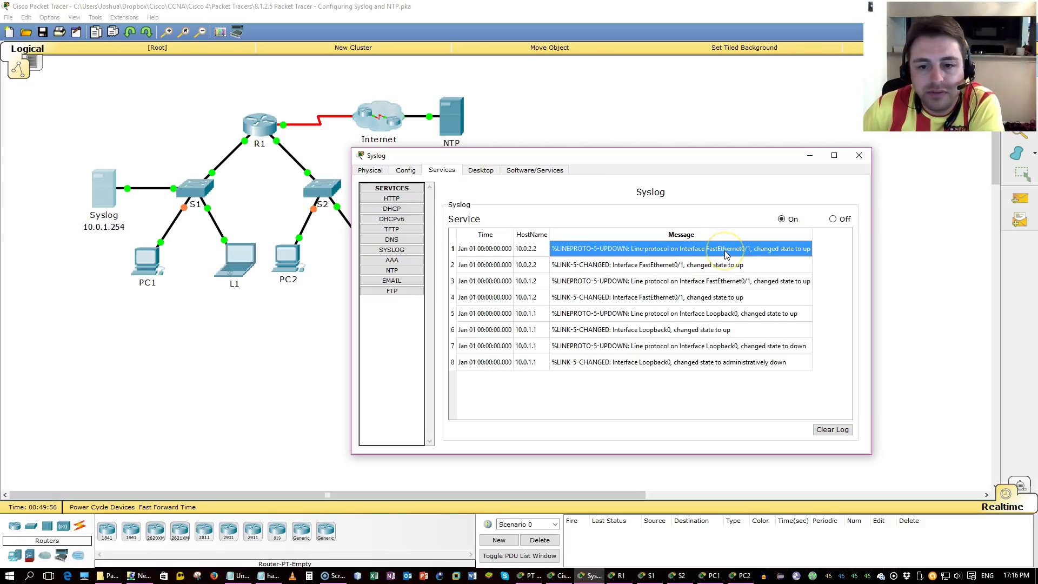
left_click(699, 266)
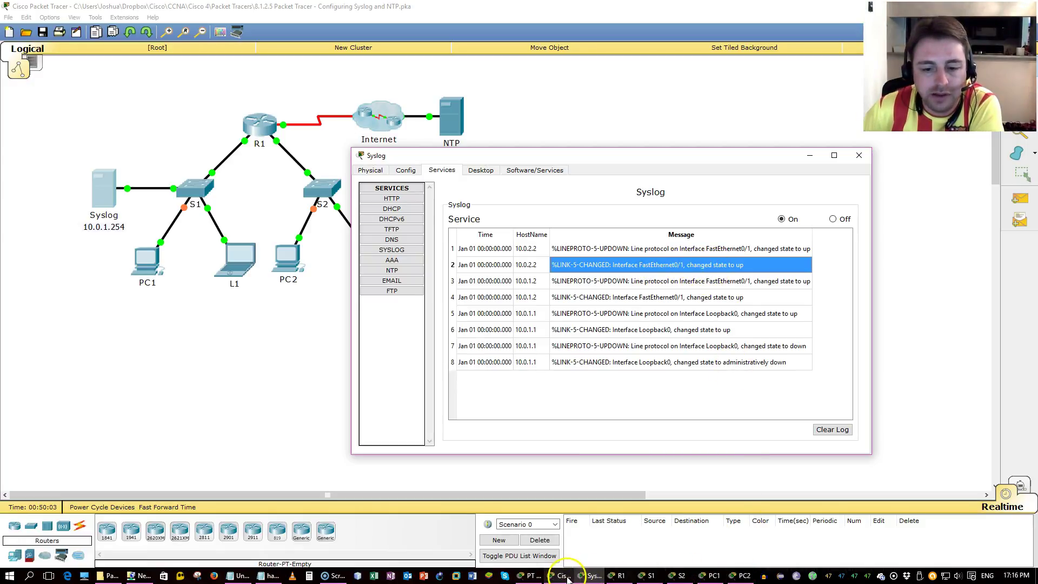
Step: Review the earlier console output in R1's command line
left_click(617, 576)
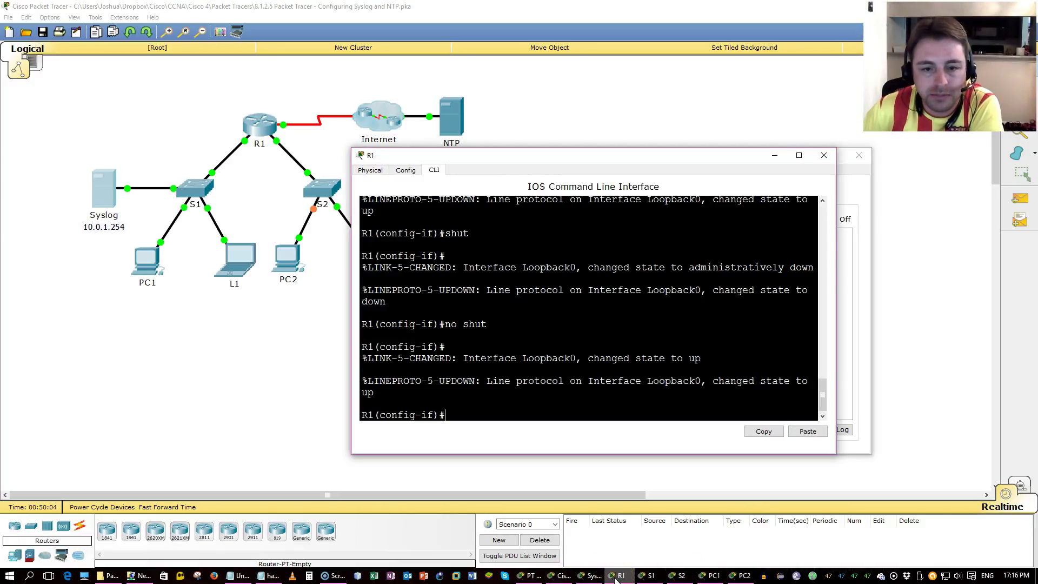
left_click(533, 354)
scroll(529, 354, "up", 4)
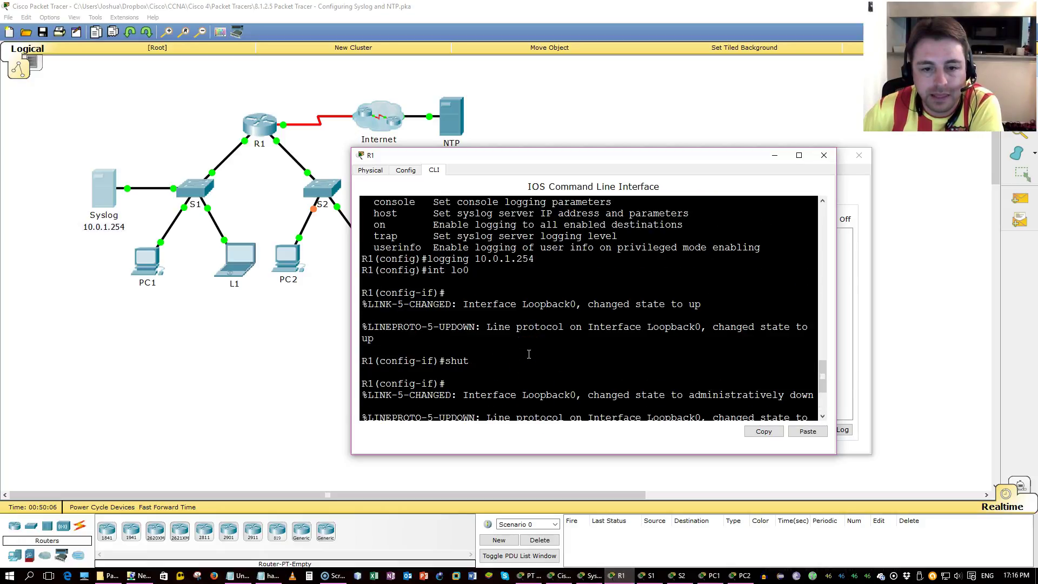
scroll(529, 354, "down", 2)
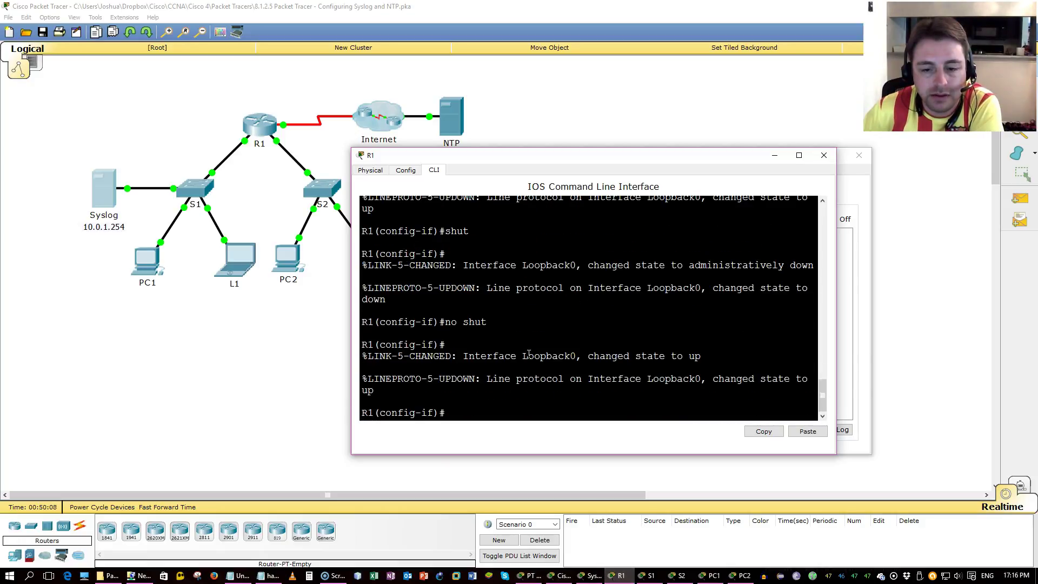
Step: Inspect Syslog log entries 3 through 7, all stamped Jan 01 00:00:00.000
left_click(866, 366)
left_click(649, 282)
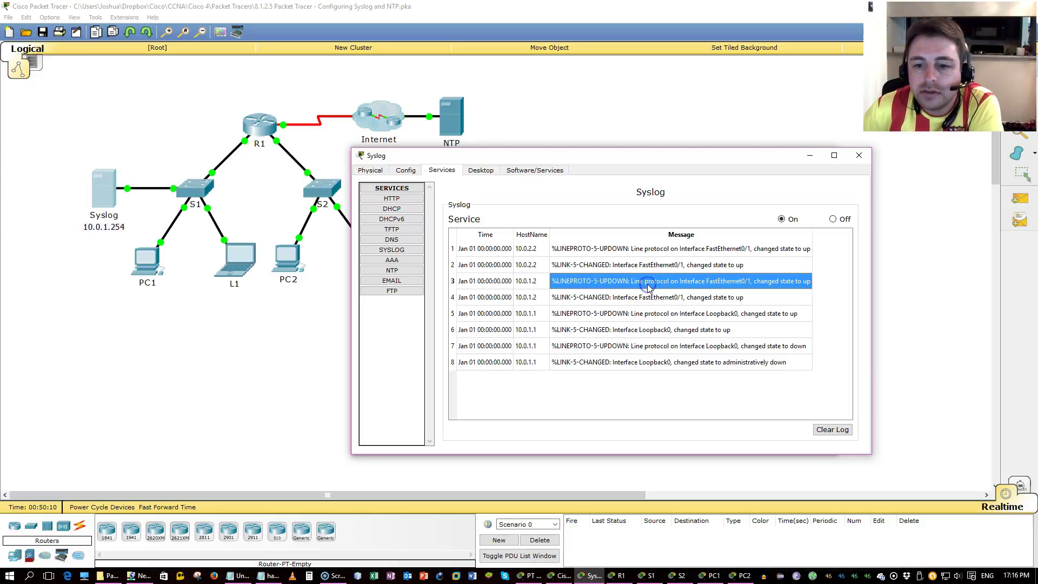
left_click(640, 298)
left_click(638, 318)
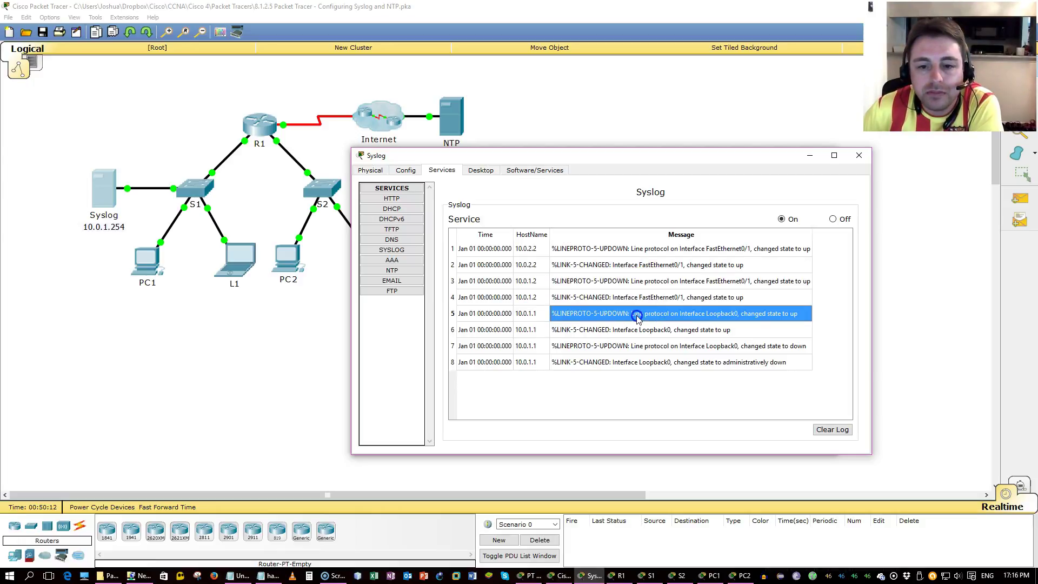
left_click(638, 331)
left_click(638, 349)
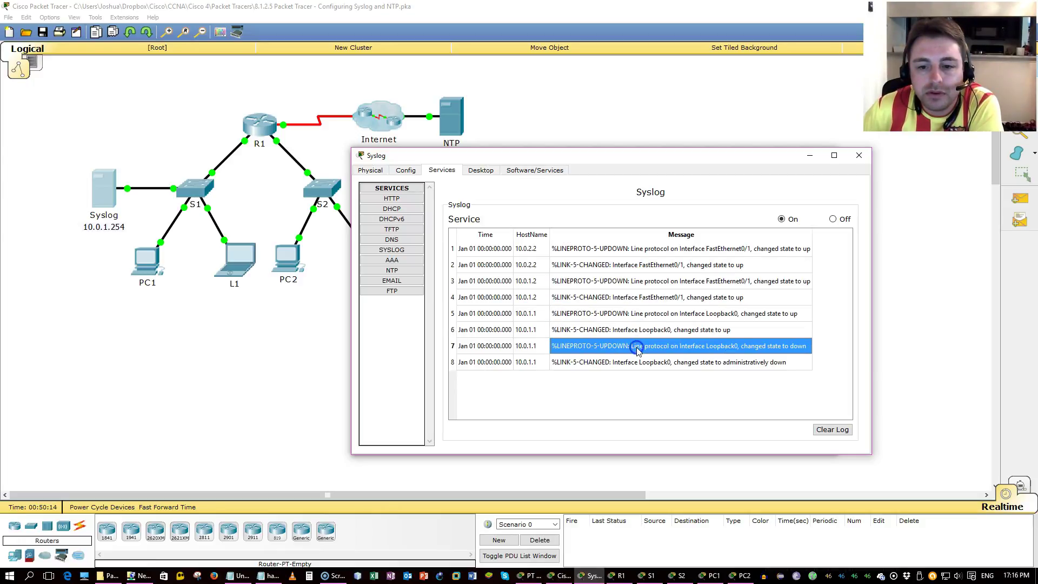
left_click(682, 354)
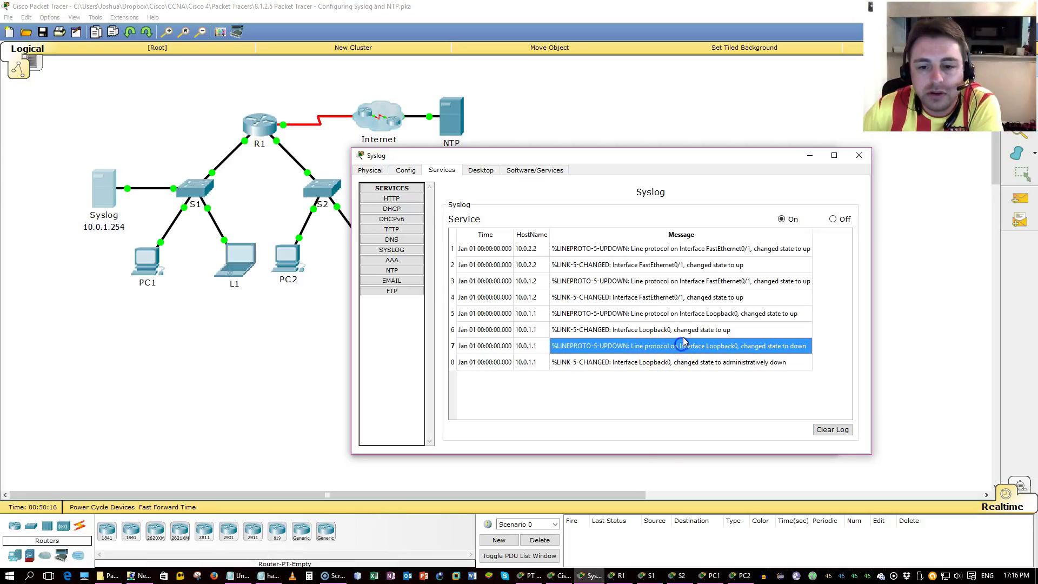
left_click(682, 333)
left_click(683, 343)
left_click(682, 333)
left_click(684, 345)
left_click(532, 576)
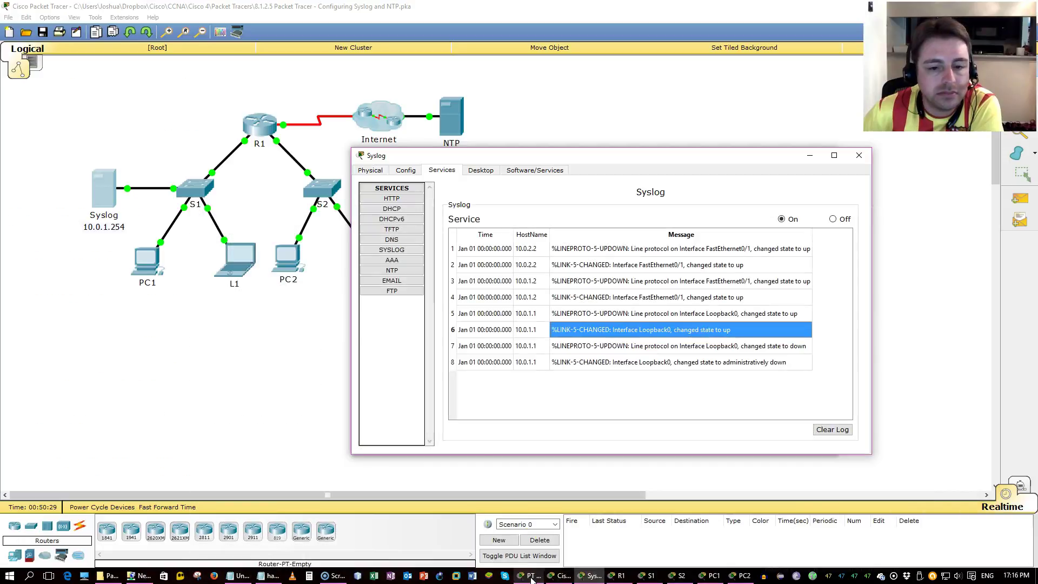
Step: Power-cycle laptop L1 from its Physical view
left_click(238, 261)
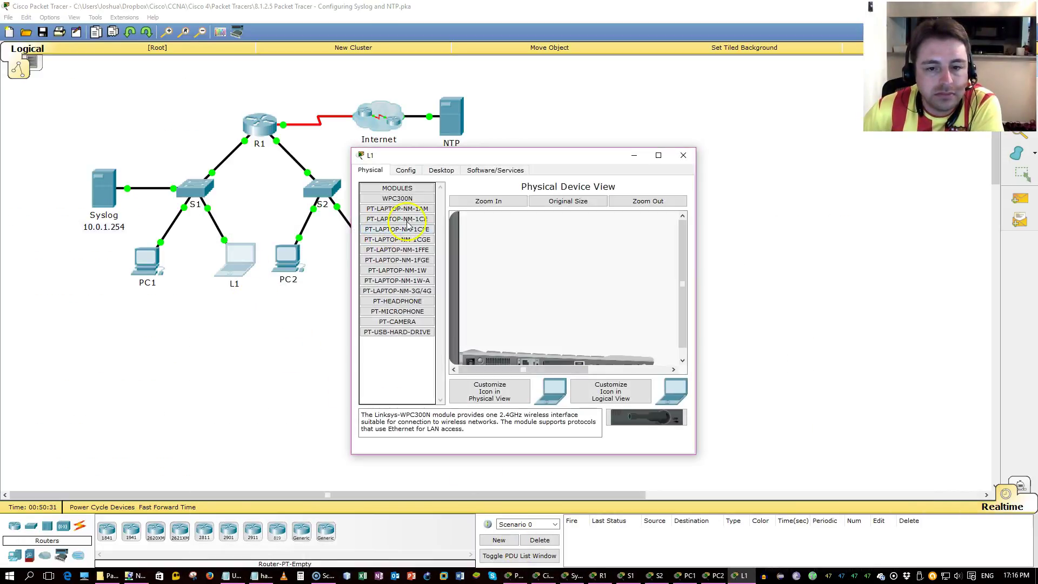
scroll(576, 336, "down", 1)
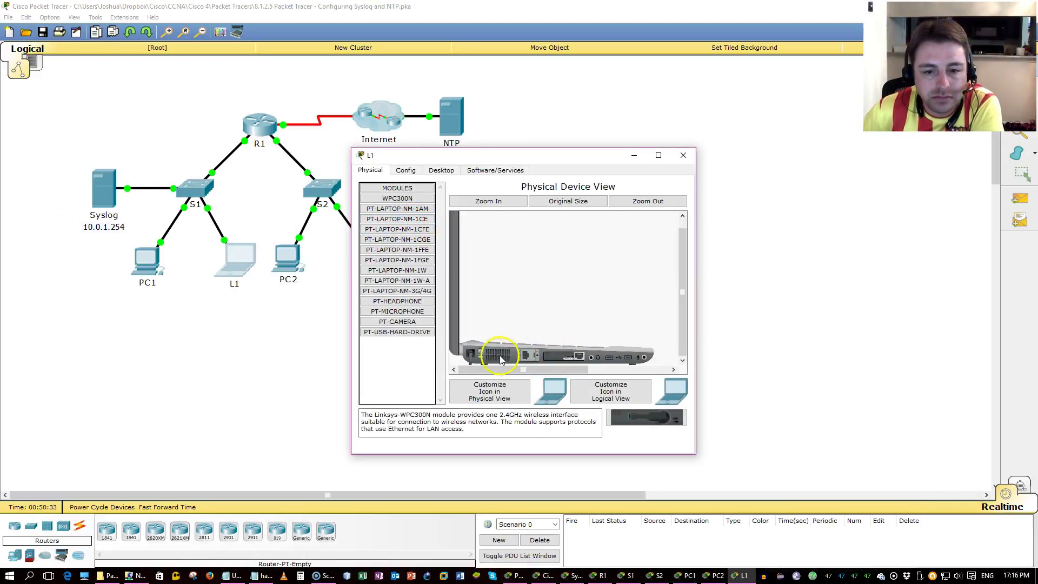
left_click(483, 352)
Step: Scroll through the Syslog server's log, now listing twelve events, then return to the instructions
left_click(112, 193)
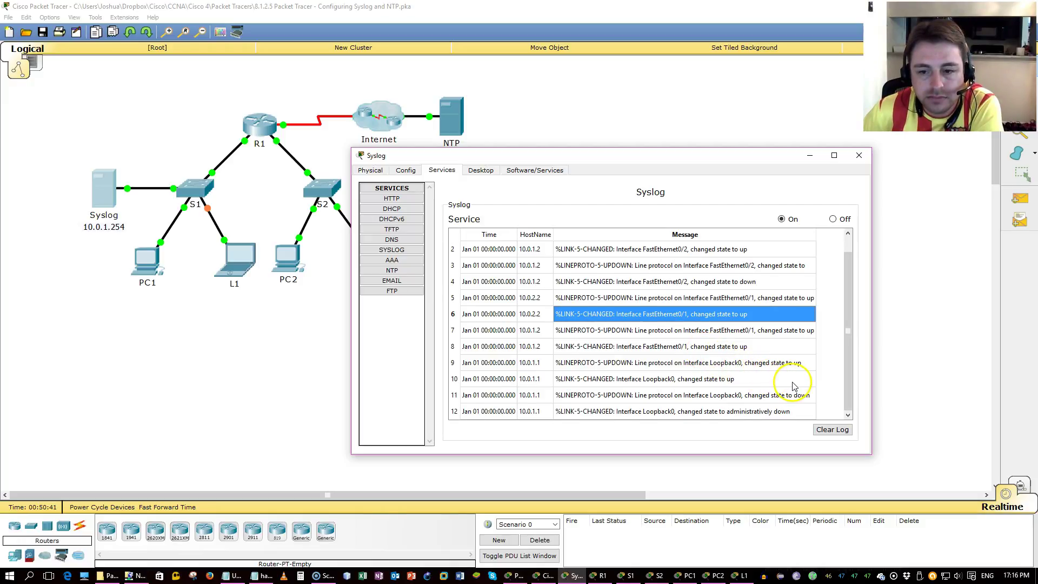
scroll(794, 385, "up", 1)
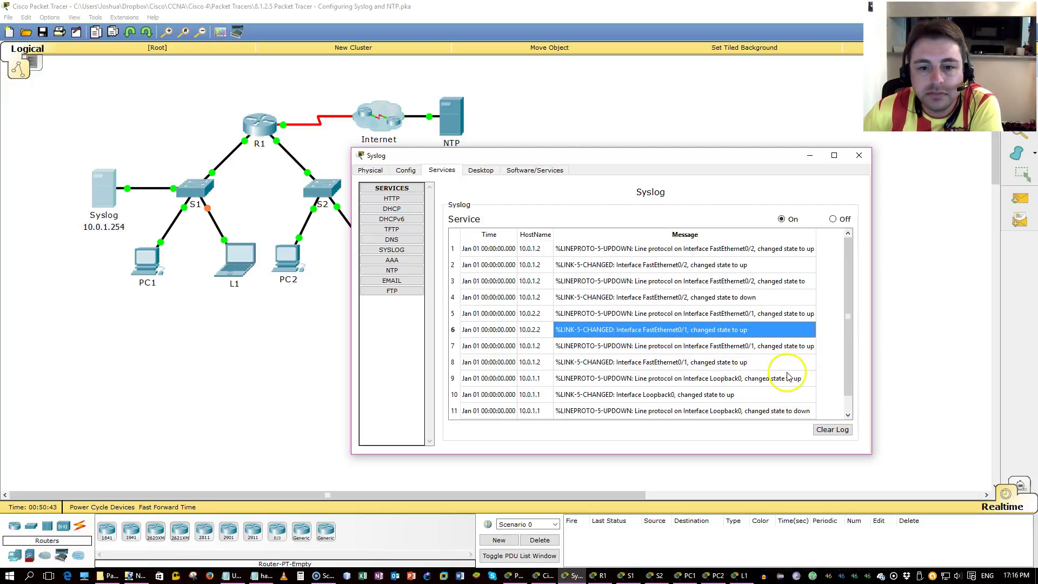
scroll(794, 378, "down", 1)
scroll(790, 376, "up", 1)
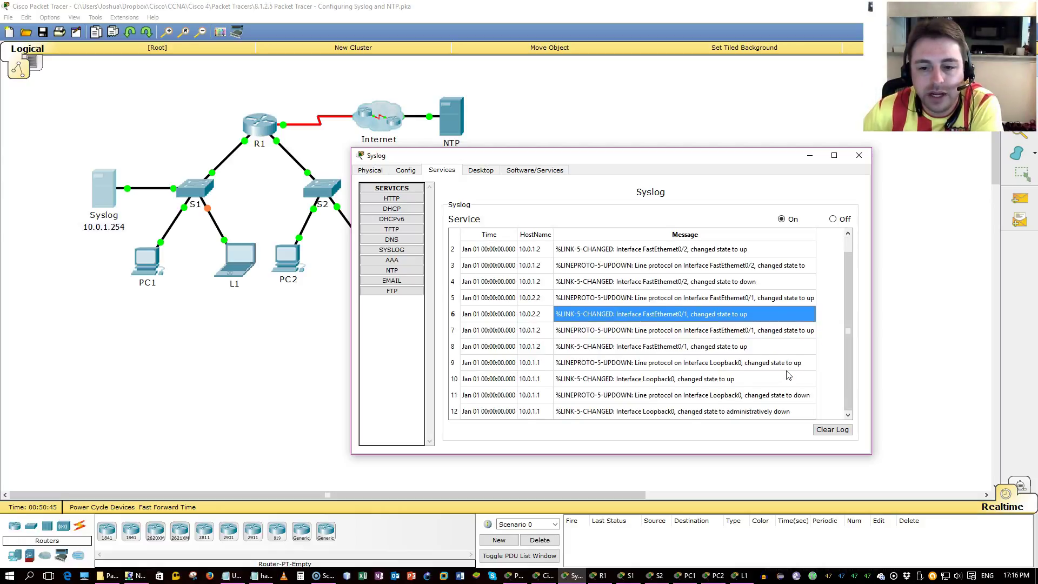
scroll(790, 374, "down", 1)
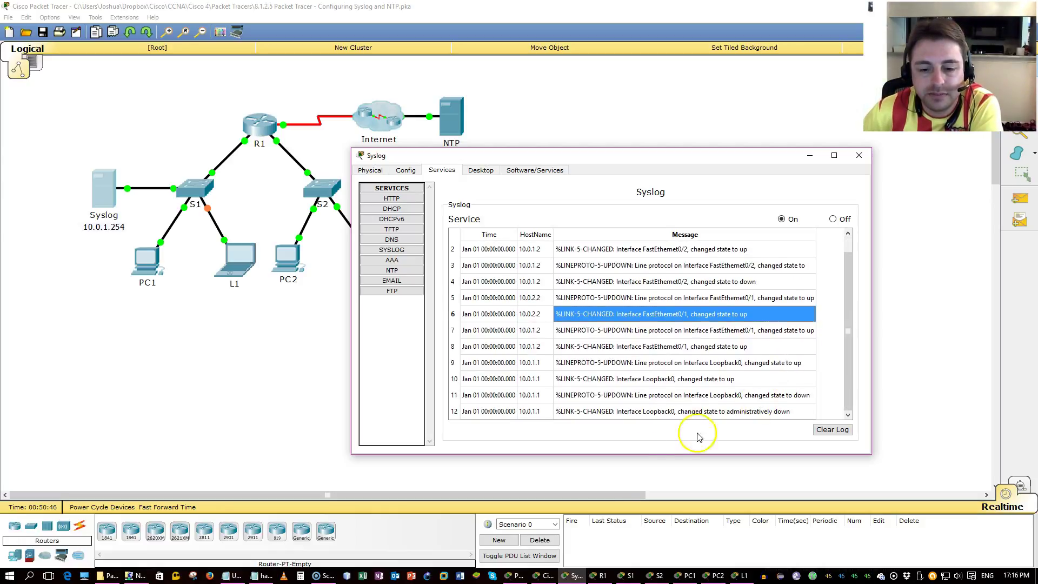
left_click(518, 576)
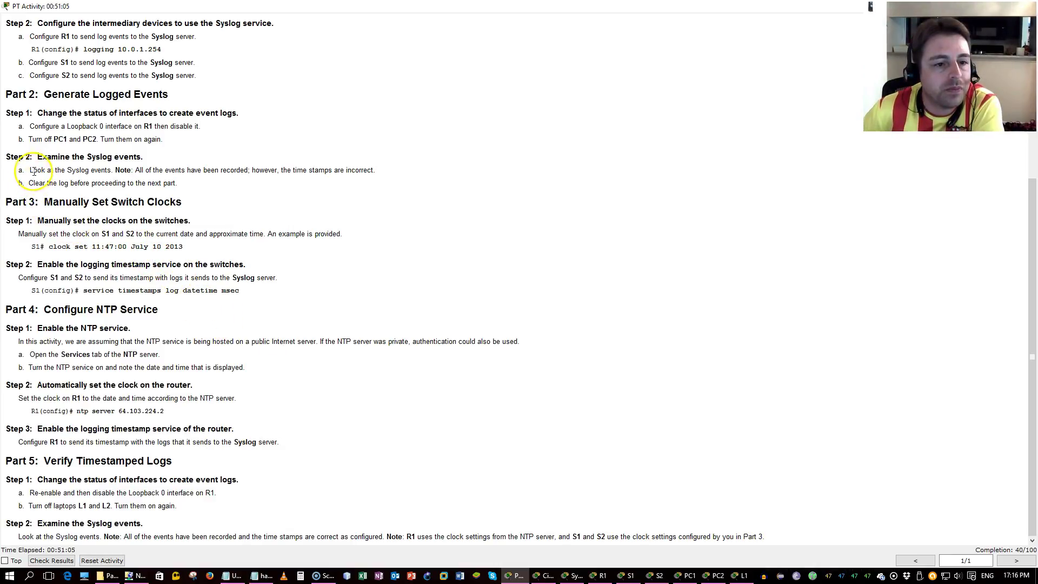
left_click_drag(32, 169, 190, 183)
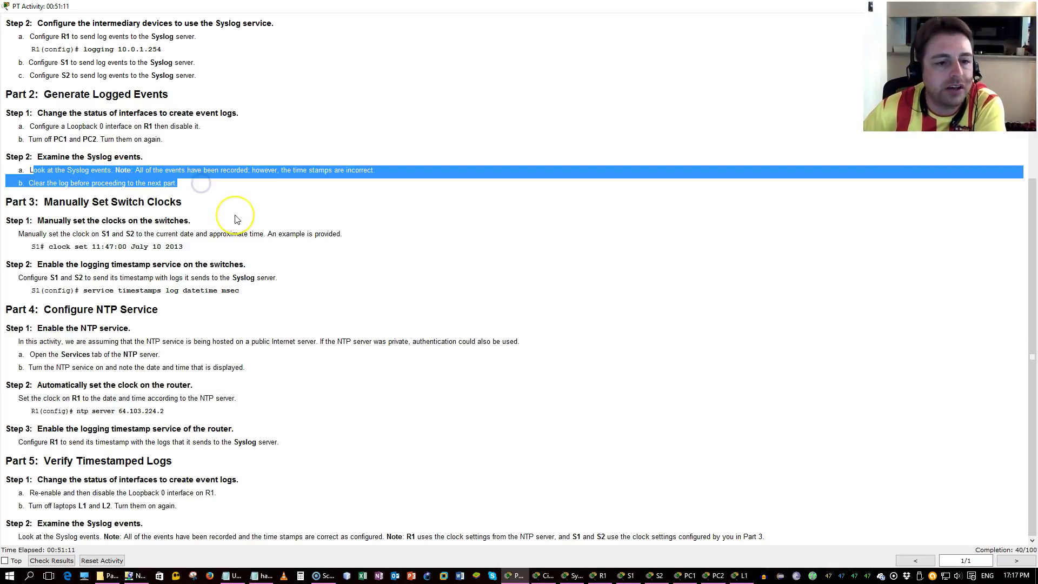
left_click(254, 233)
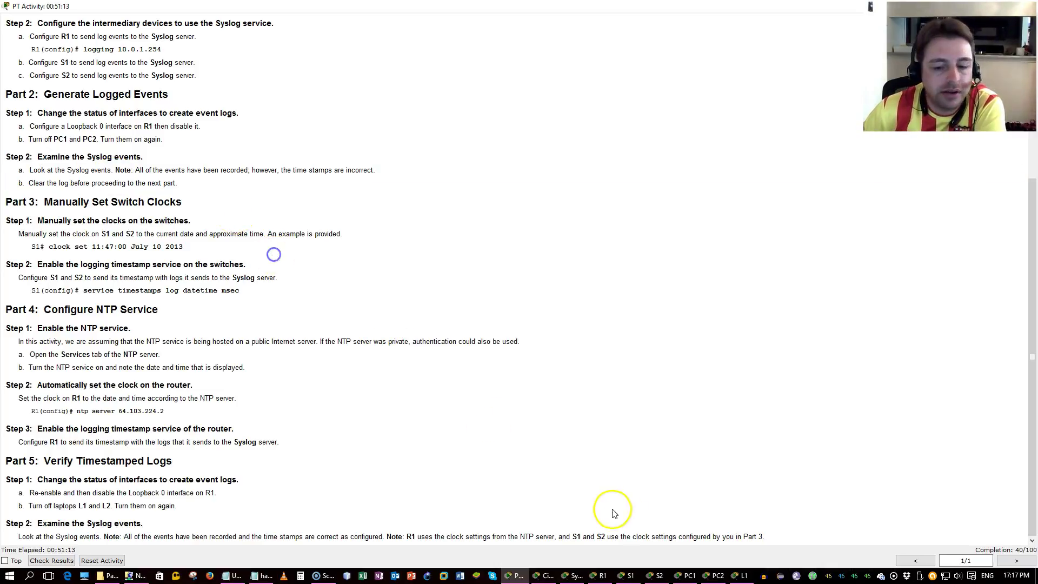
Step: On switch S1, abandon clock set in configuration mode and exit to privileged mode
left_click(627, 575)
key("Return")
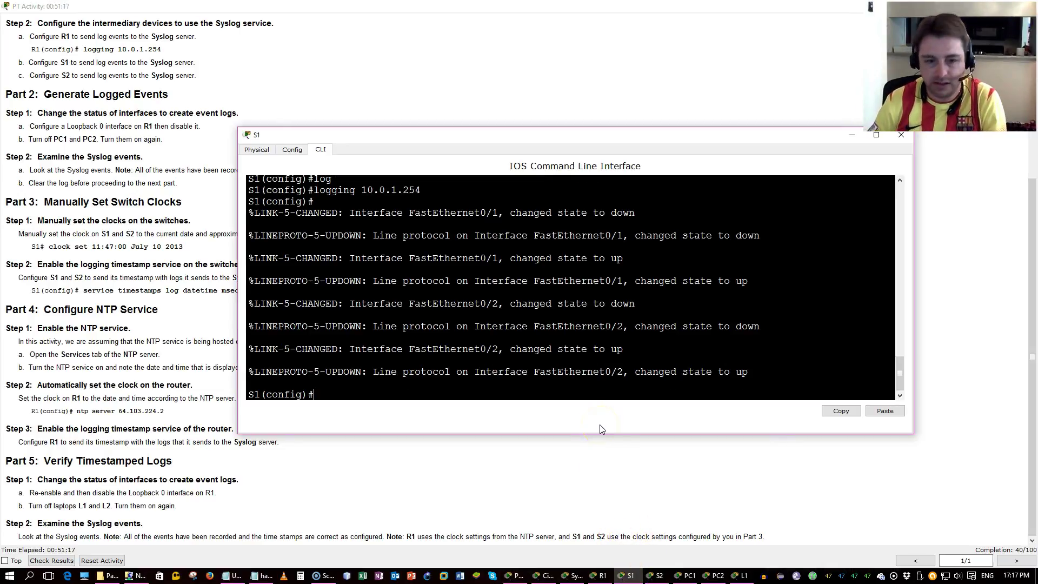
type("clock")
key("Tab")
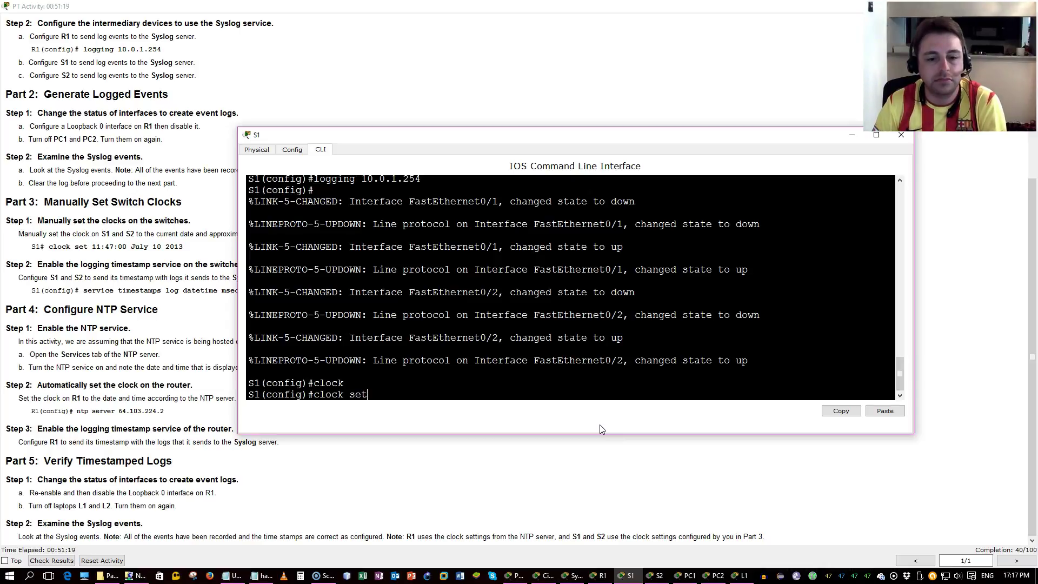
type("set")
key("Tab")
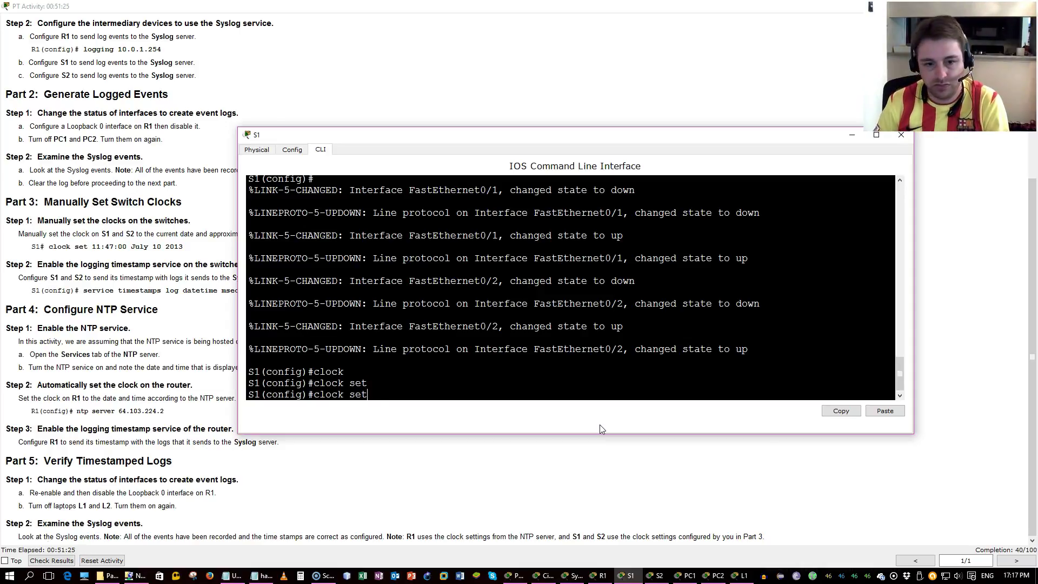
type("?")
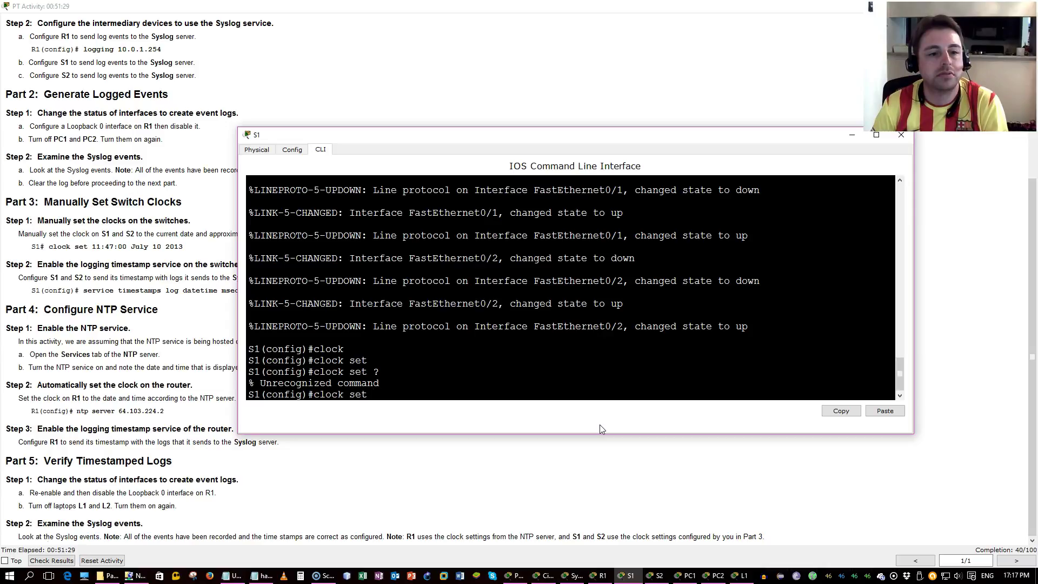
key("BackSpace")
key("BackSpace")
key("BackSpace")
key("BackSpace")
key("BackSpace")
type("exi")
key("Return")
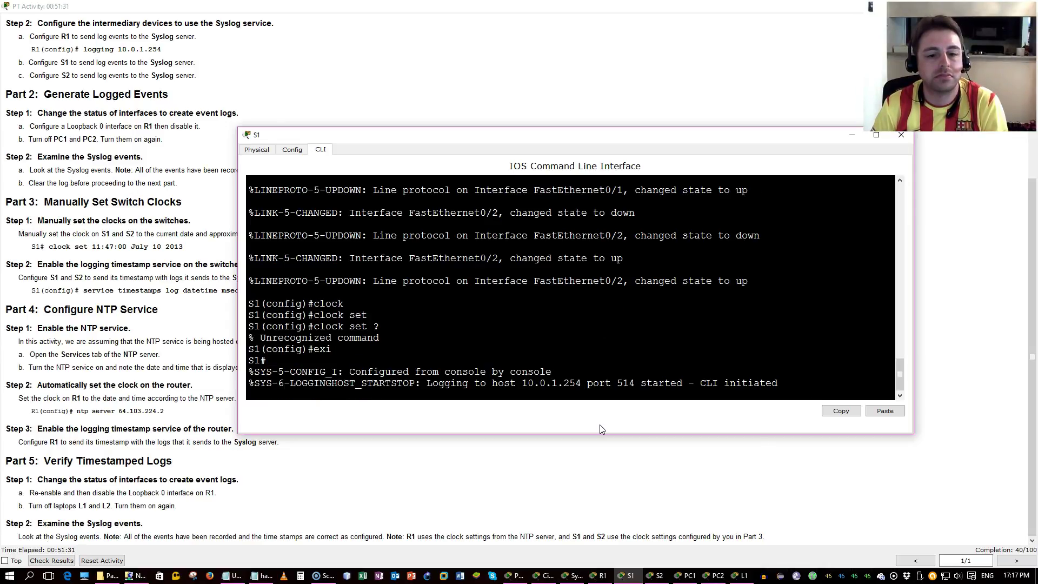
Step: Enter 'clock set 11:47::00 july 10 2013' on S1
type("clock")
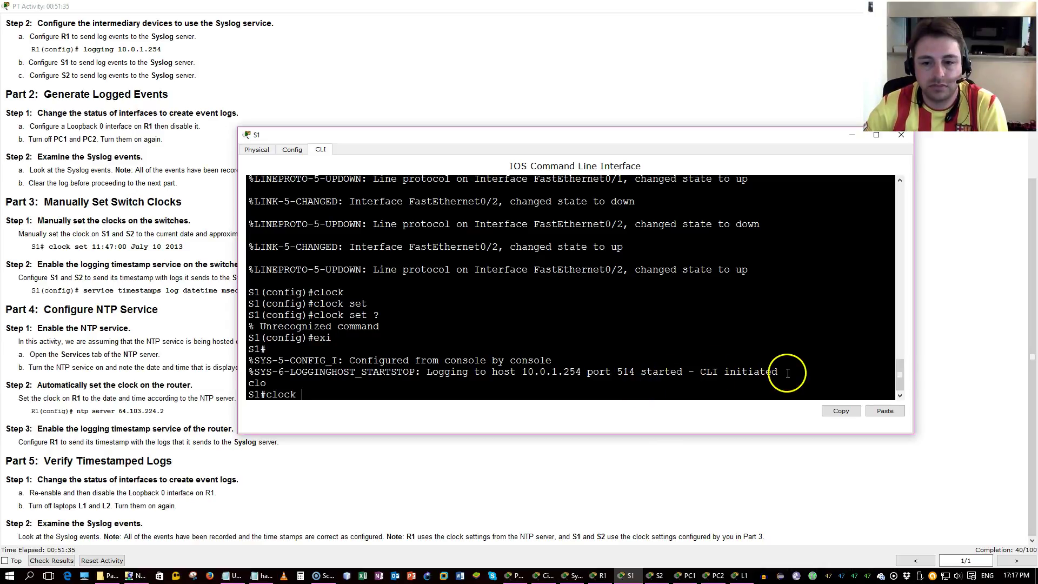
left_click_drag(788, 373, 270, 361)
left_click(313, 386)
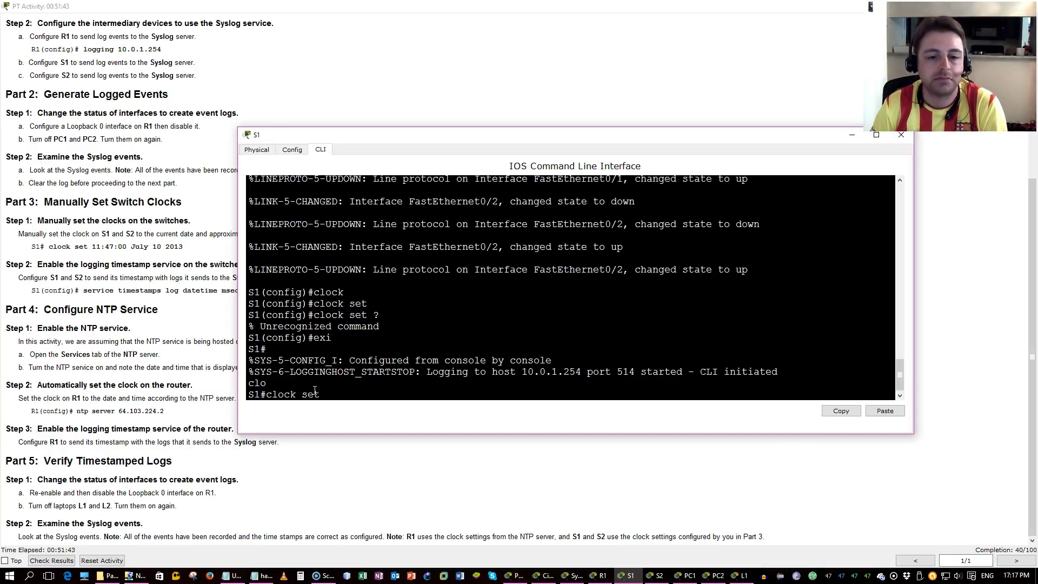
type("set")
key("Tab")
type("11:")
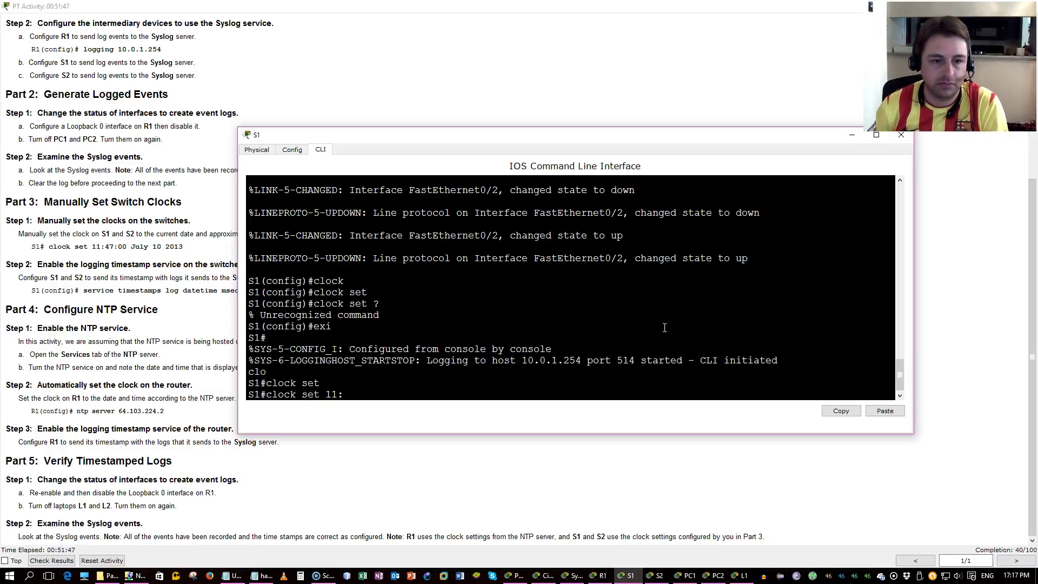
type("47::00")
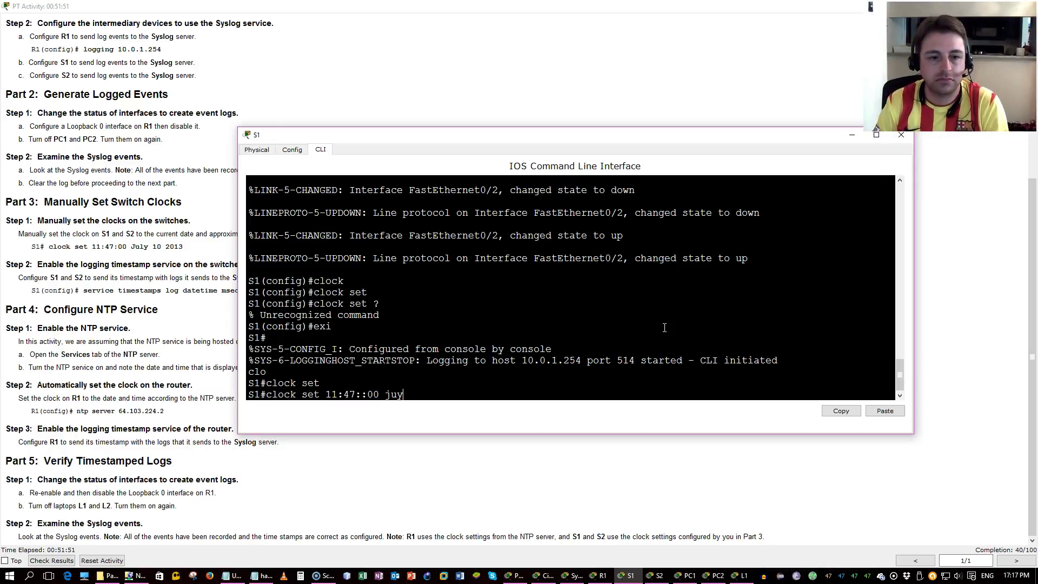
type(" july 10 2013")
key("Return")
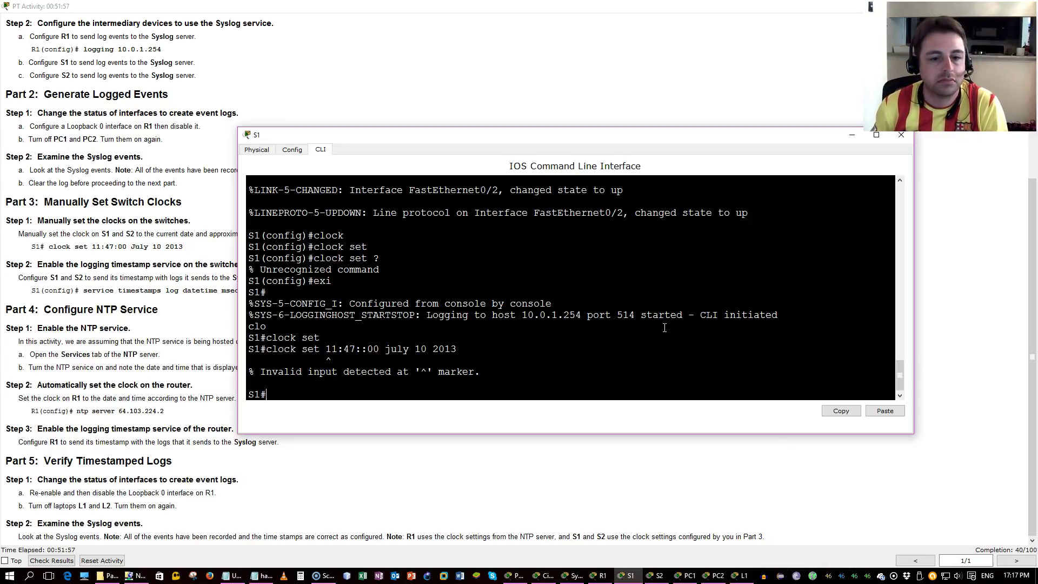
Step: Fix the extra colon, set S1's clock to 11:47:00 July 10 2013, and verify it
key("Up")
key("BackSpace")
key("BackSpace")
key("BackSpace")
key("BackSpace")
key("BackSpace")
key("BackSpace")
key("BackSpace")
key("BackSpace")
key("BackSpace")
key("BackSpace")
key("BackSpace")
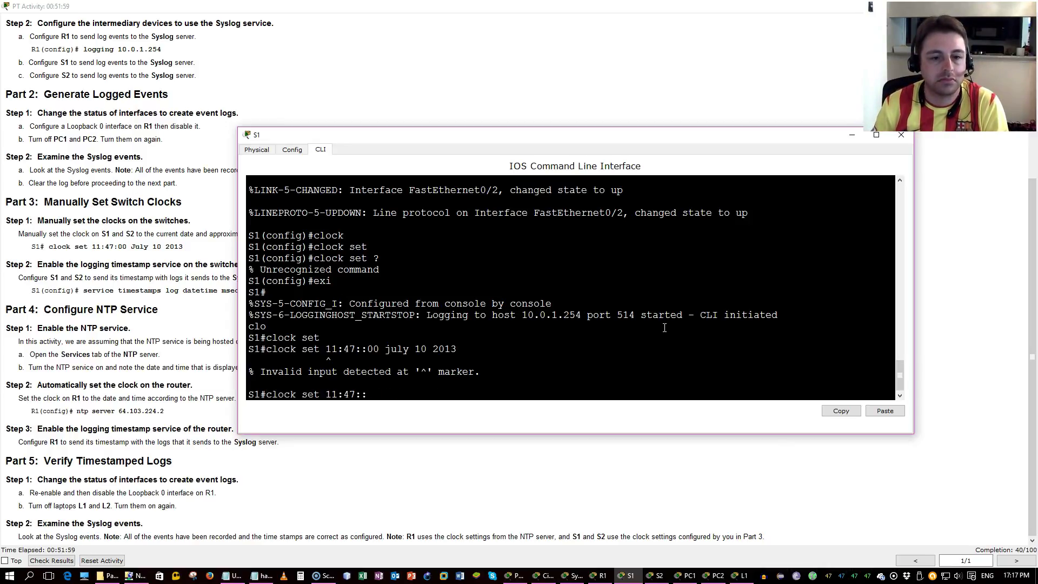
type("?")
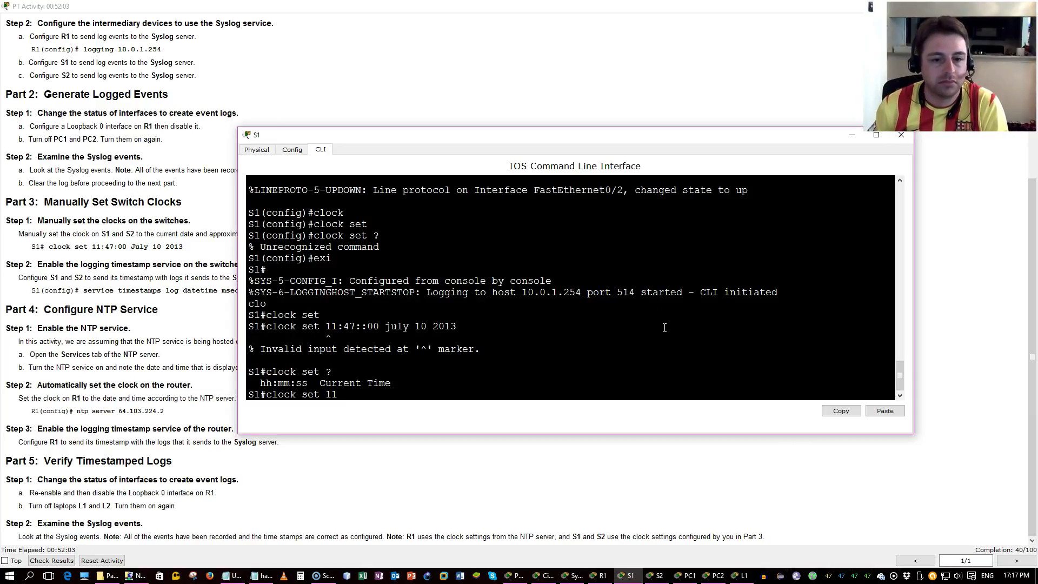
type("11?")
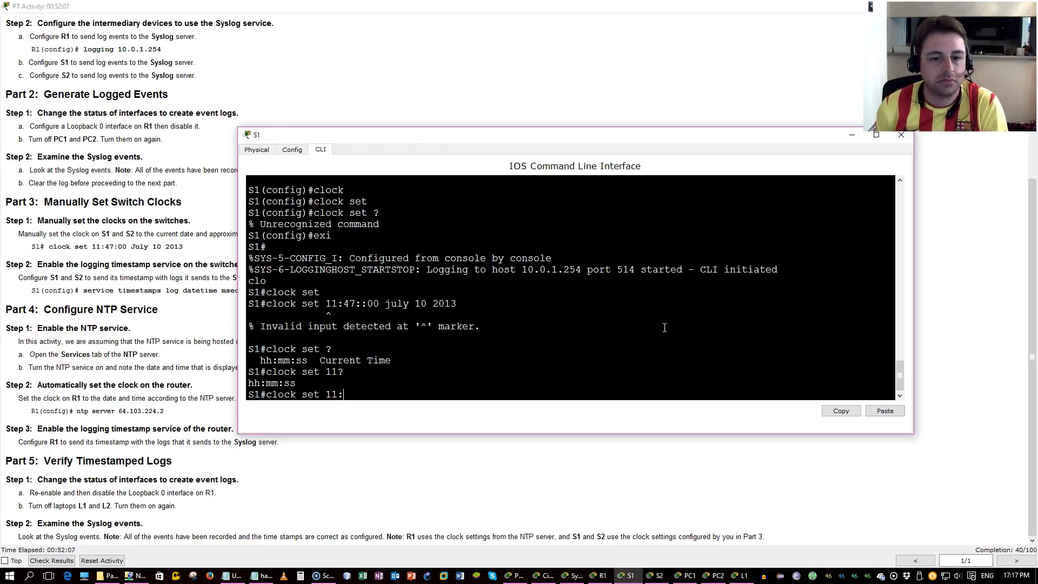
key("BackSpace")
key("BackSpace")
key("BackSpace")
key("BackSpace")
key("BackSpace")
key("BackSpace")
key("BackSpace")
key("BackSpace")
key("BackSpace")
key("BackSpace")
key("BackSpace")
key("BackSpace")
key("BackSpace")
key("BackSpace")
key("BackSpace")
type("en")
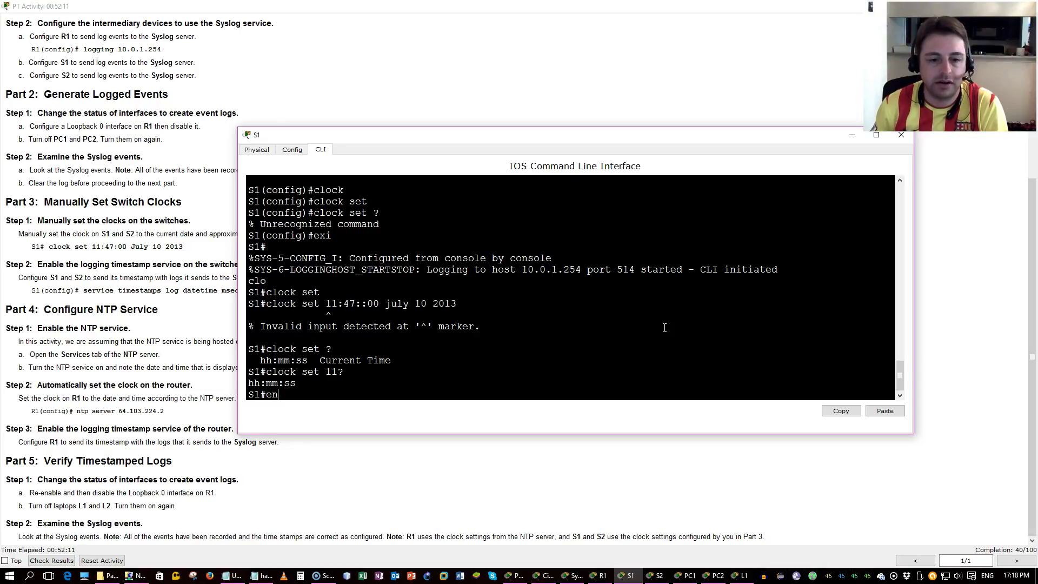
key("Up")
key("Down")
key("Up")
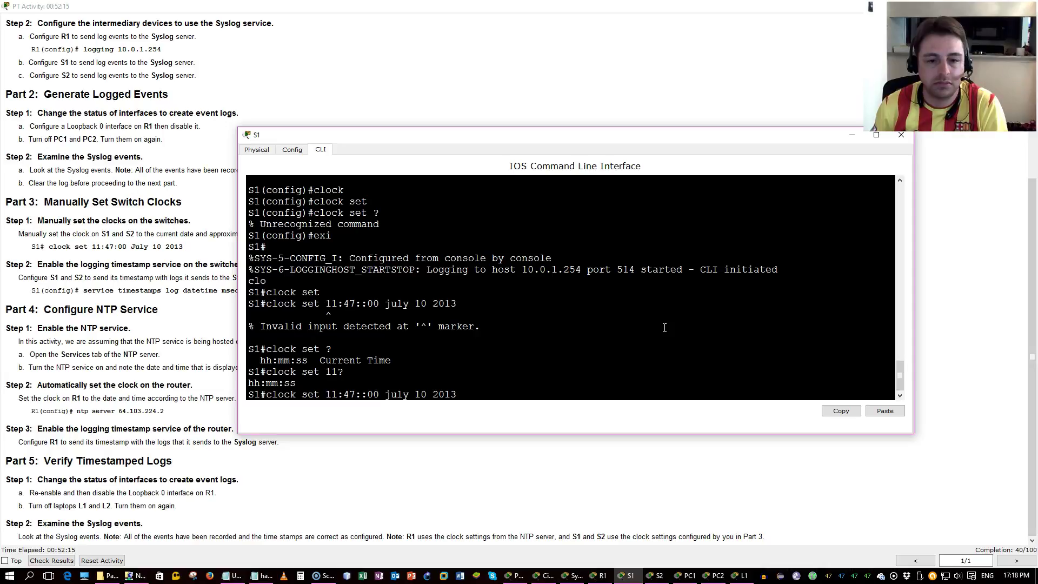
key("BackSpace")
key("Return")
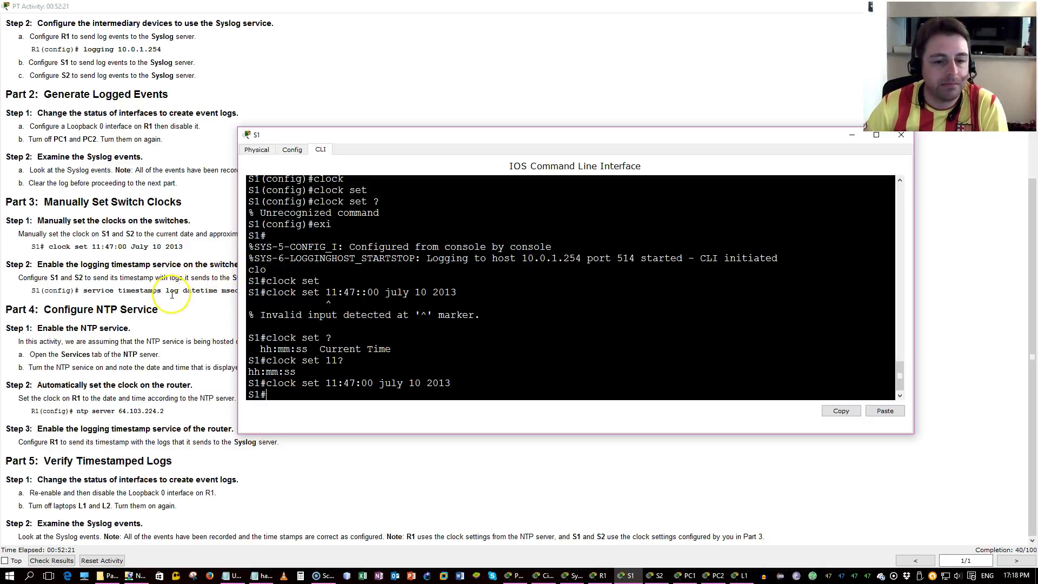
key("Return")
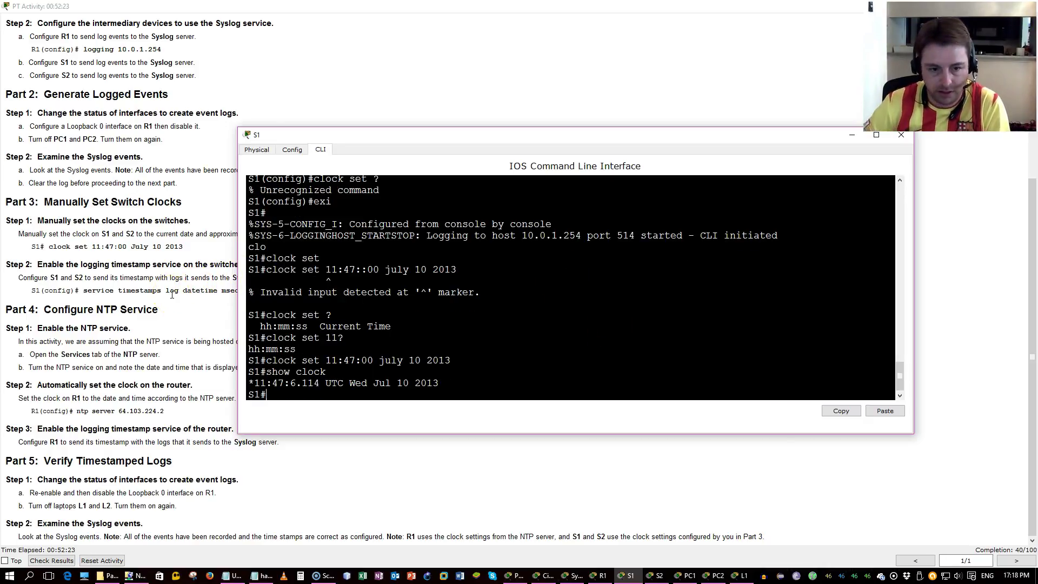
left_click(186, 256)
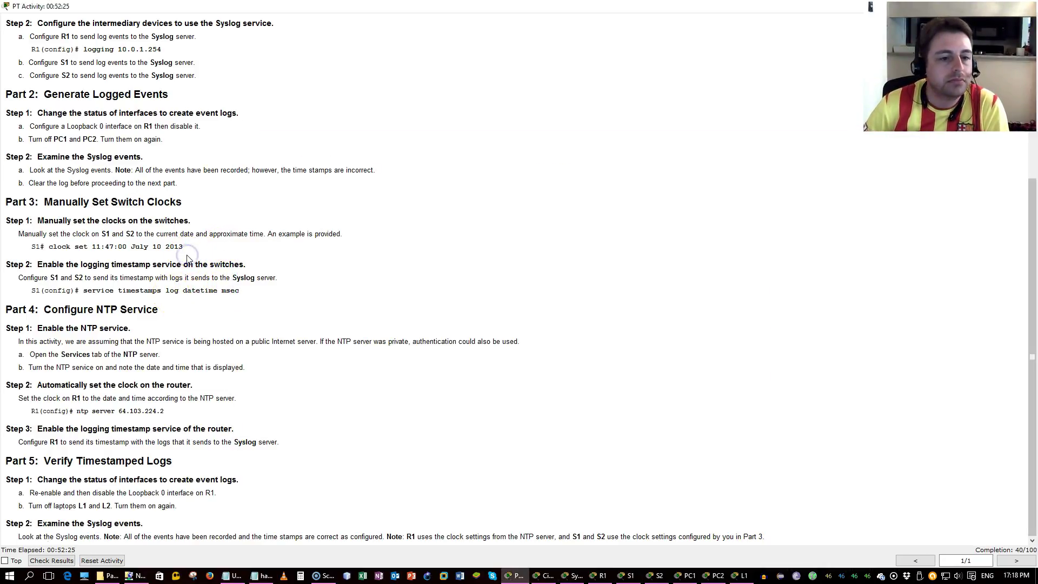
left_click_drag(37, 278, 270, 269)
Step: On S2, leave config mode, set the clock to 11:47:00 July 10 2013, and run show clock
left_click(280, 279)
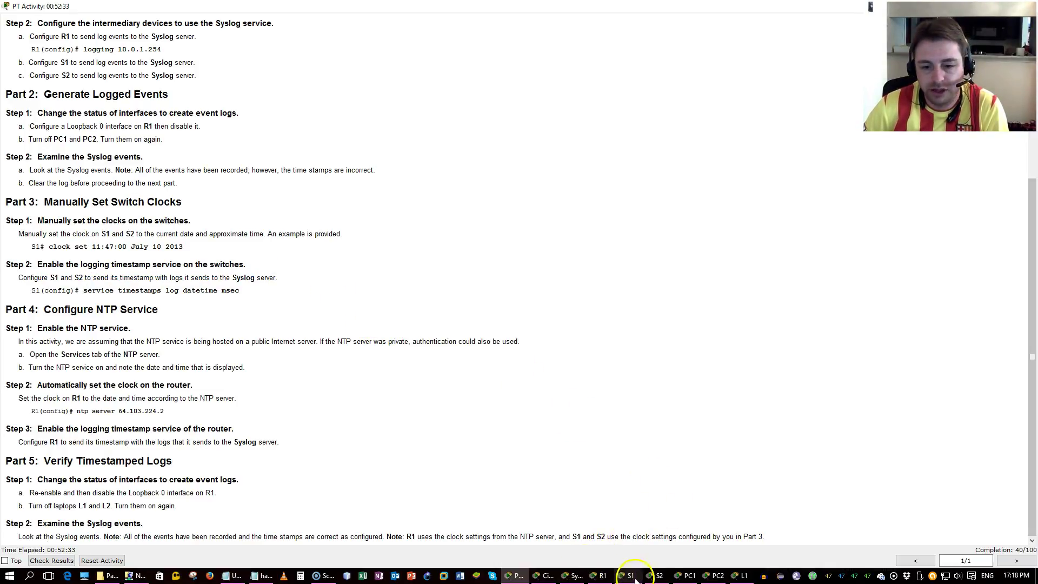
left_click(661, 575)
key("Return")
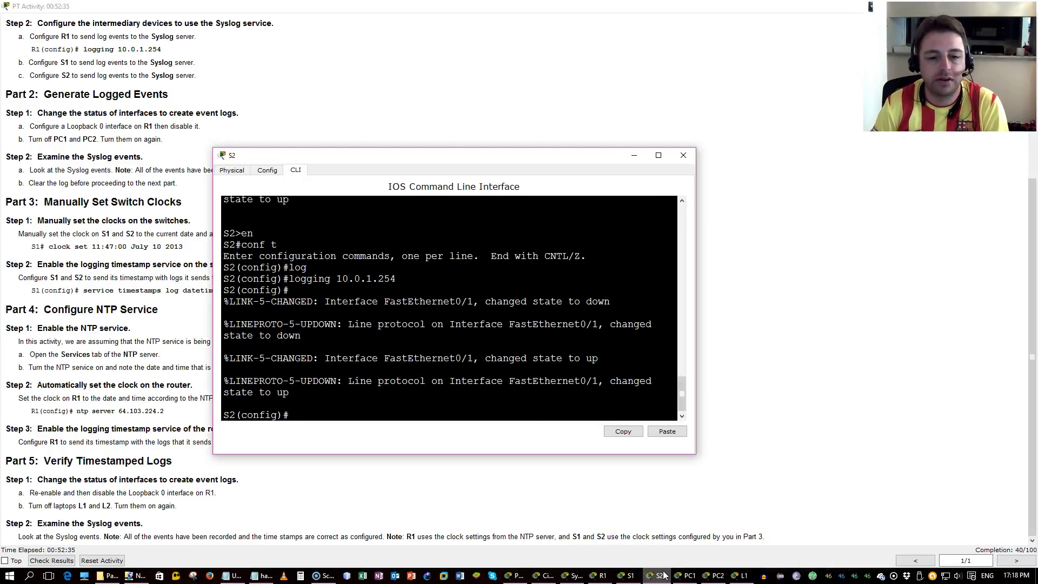
type("exi")
key("Return")
type("clock set 11:47:00 july 10")
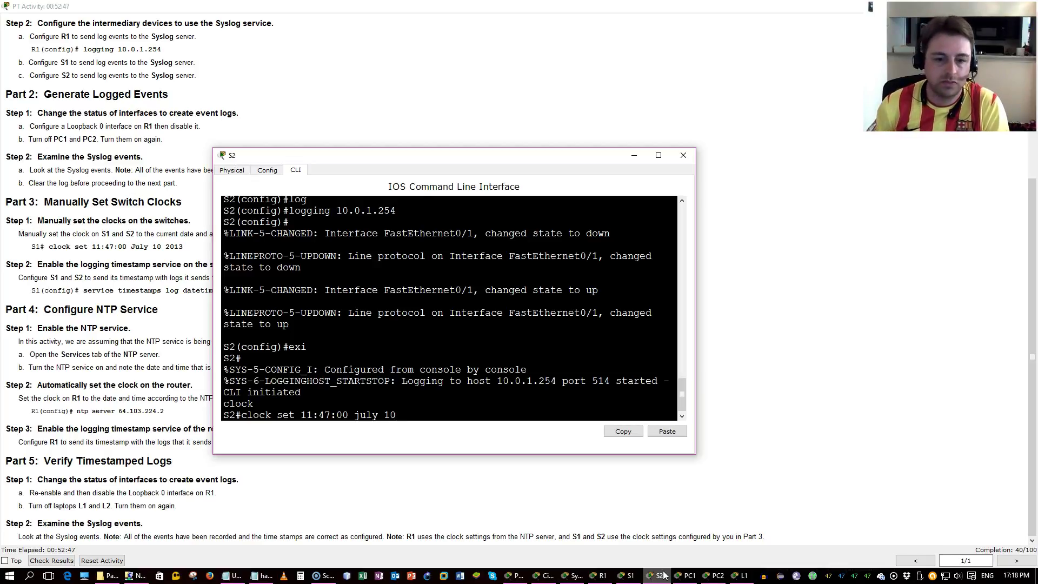
type("2013")
key("Return")
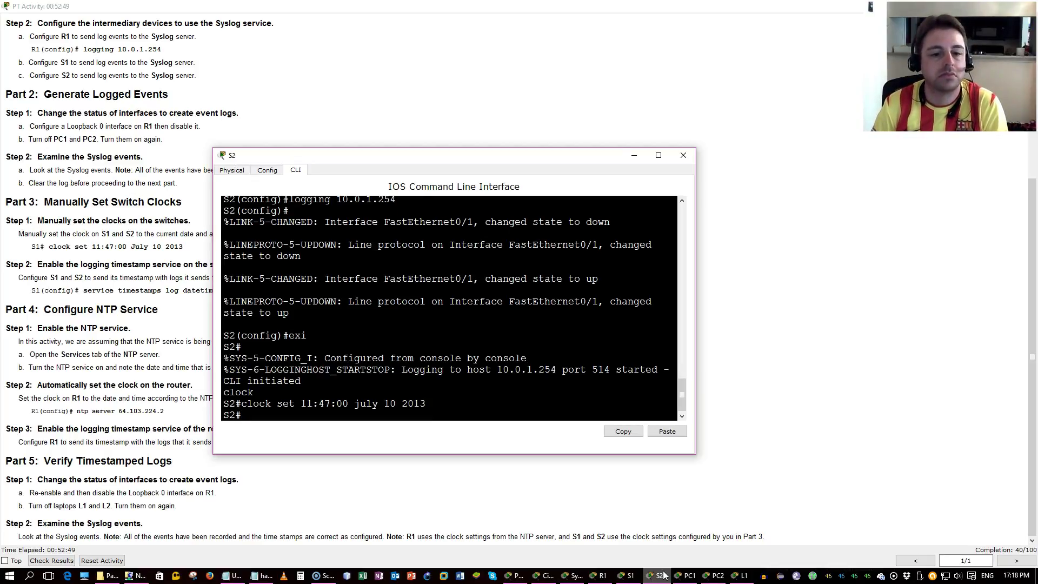
type("show")
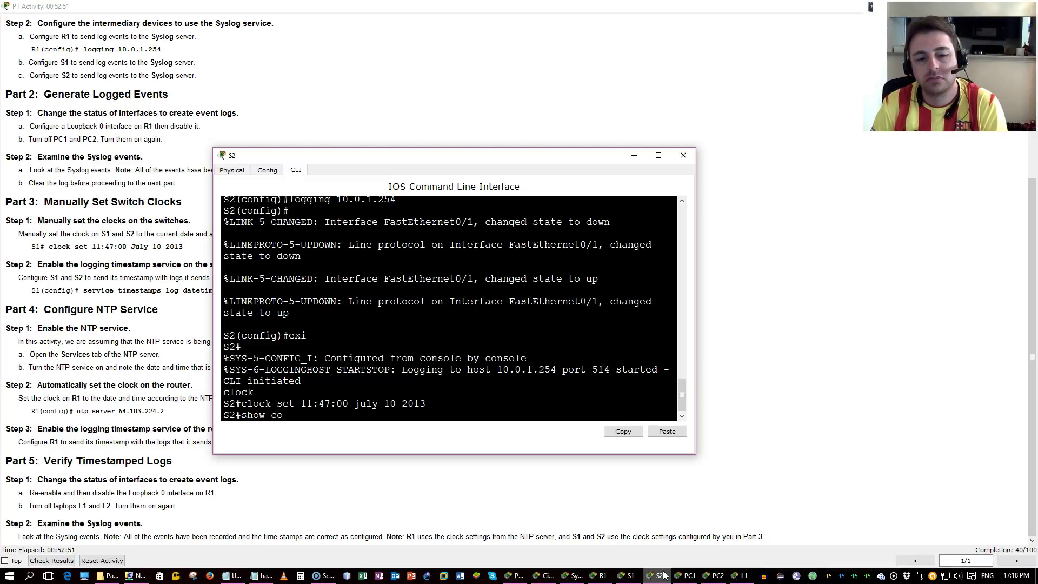
type(" clock")
key("Return")
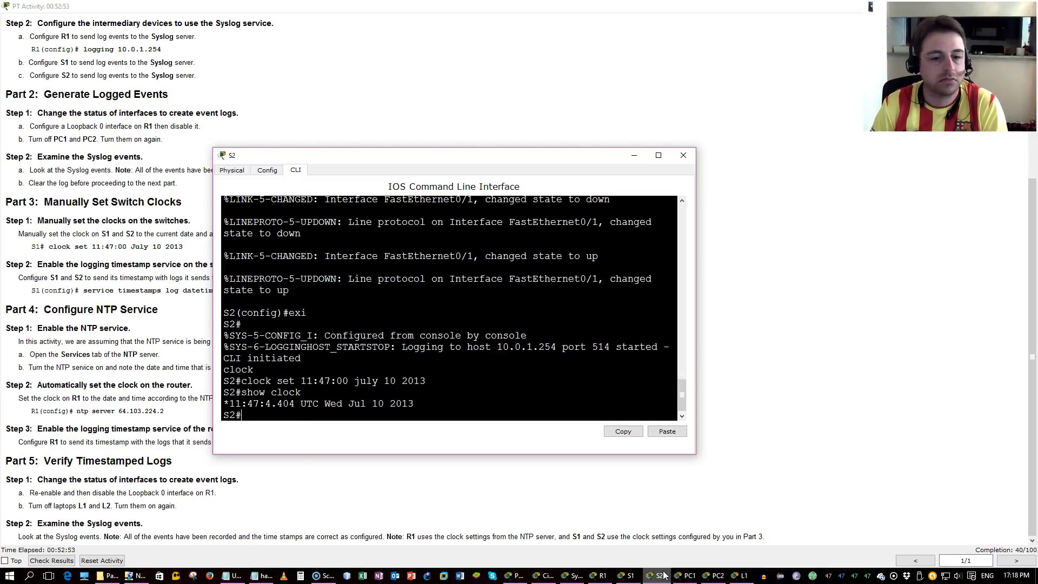
key("Return")
key("Return")
key("Return")
Step: In S2's global configuration, apply 'service timestamps log datetime'
type("conf t")
key("Return")
type("ser")
key("Tab")
type("?")
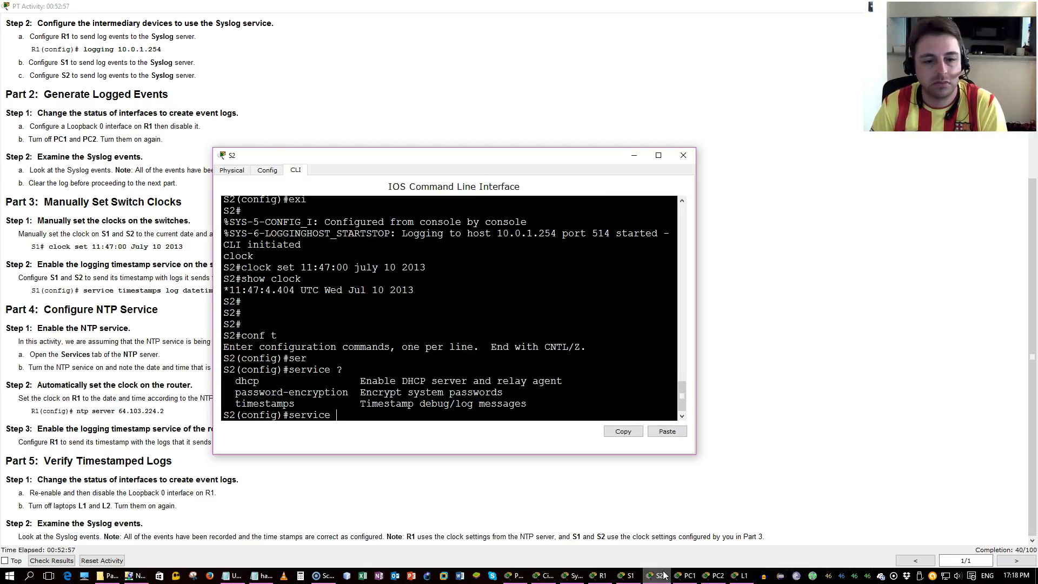
type("tim")
key("Tab")
type("?")
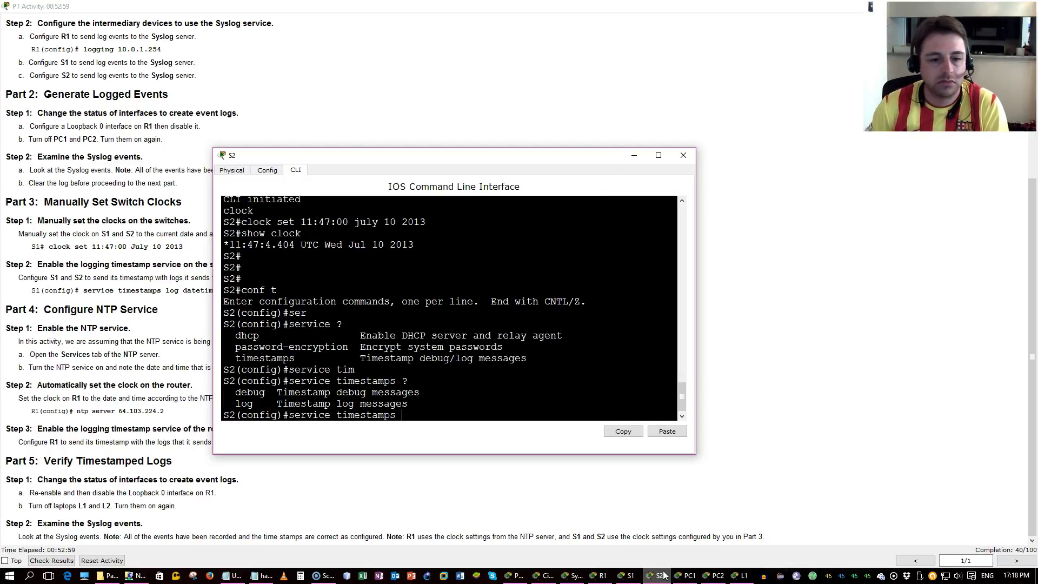
type("l")
key("Tab")
type("?")
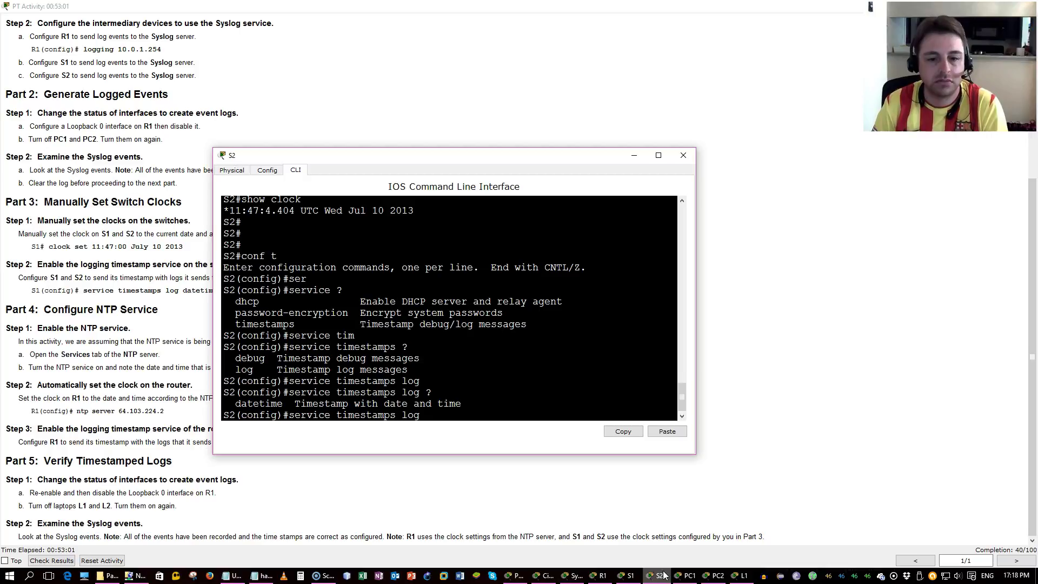
type("dat")
key("Tab")
key("Return")
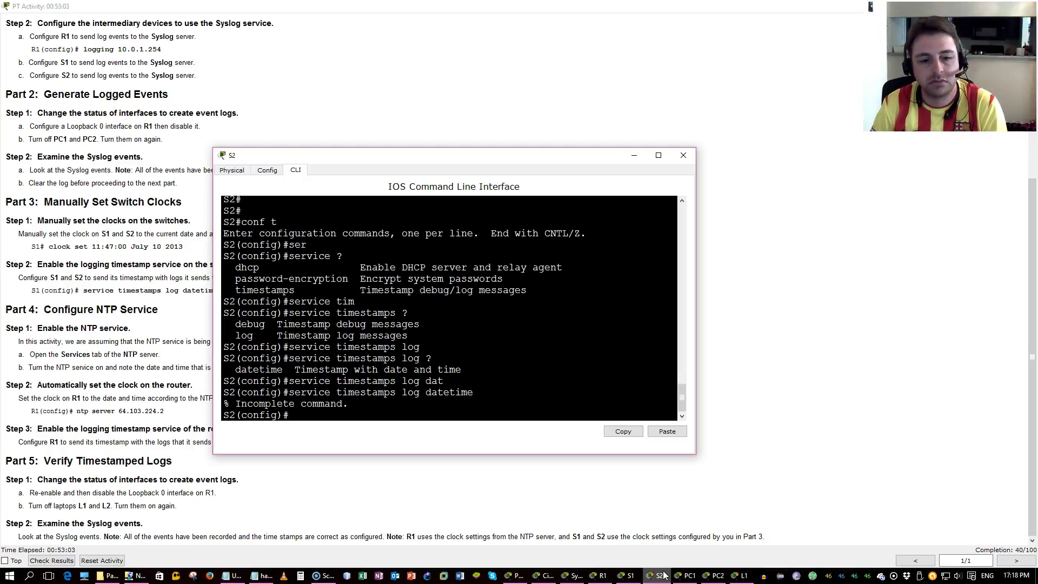
Step: Add the msec option to S2's datetime log timestamps
key("Up")
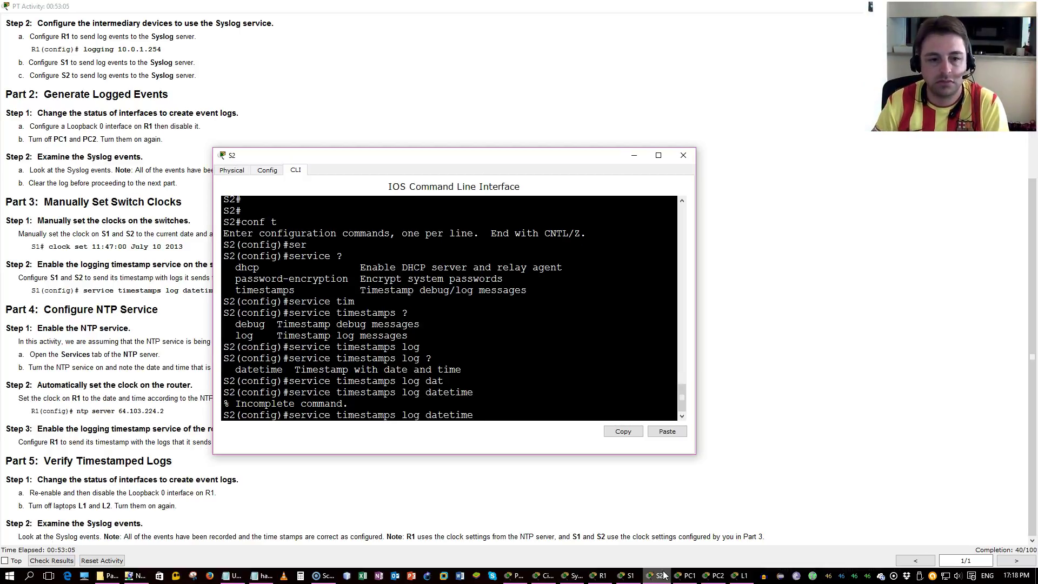
type("?")
type("ms")
key("Tab")
type("?")
key("Return")
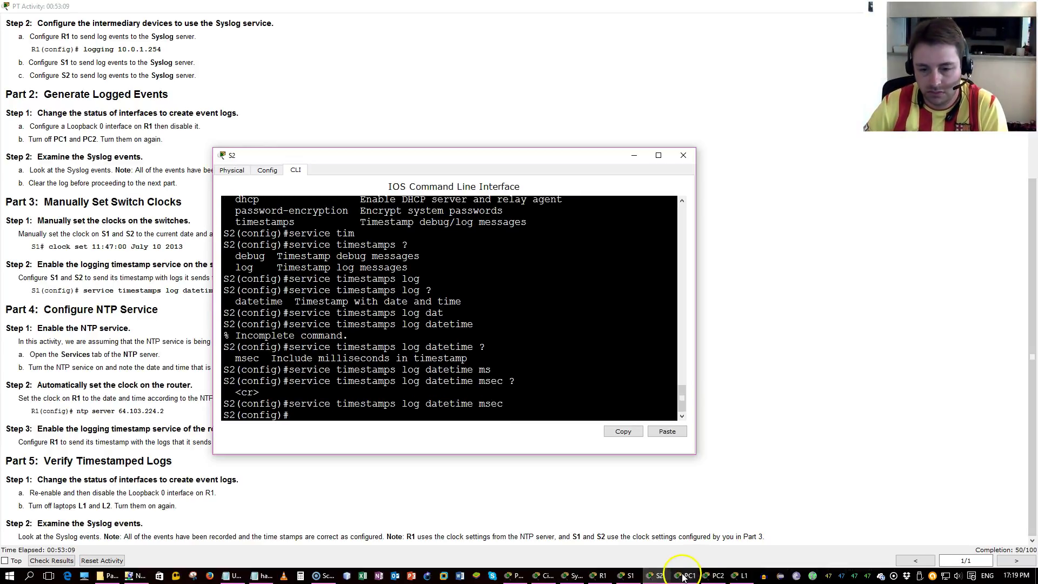
Step: On switch S1, apply 'service timestamps log datetime msec' in global configuration mode
left_click(621, 575)
type("conf t")
key("Return")
type("ser")
key("Tab")
type("ti")
key("Tab")
type("lo")
key("Tab")
type("d")
key("Tab")
type("m")
key("Tab")
key("Return")
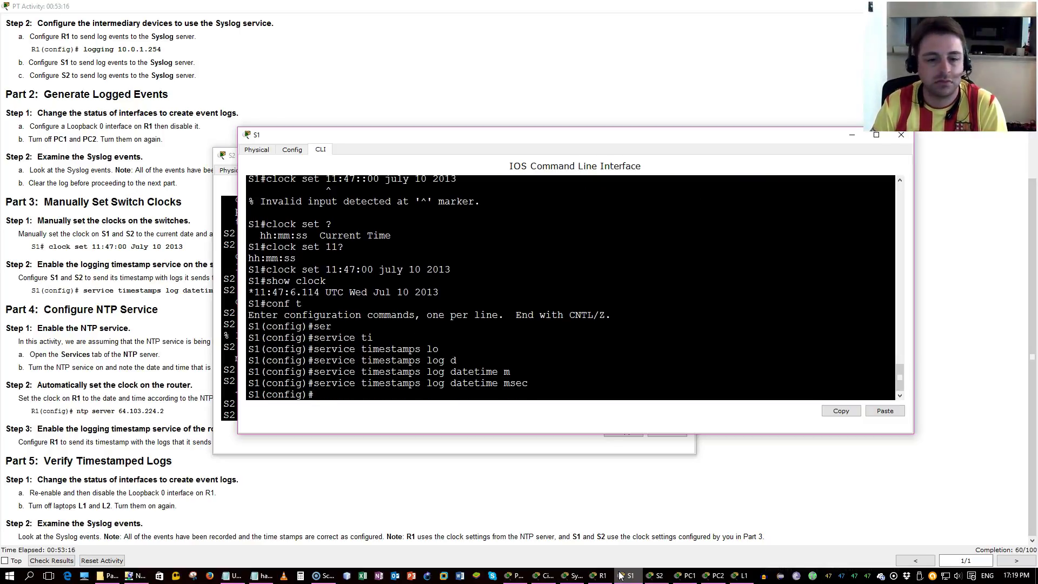
Step: Turn the NTP service On in the NTP server's Services settings
left_click(179, 417)
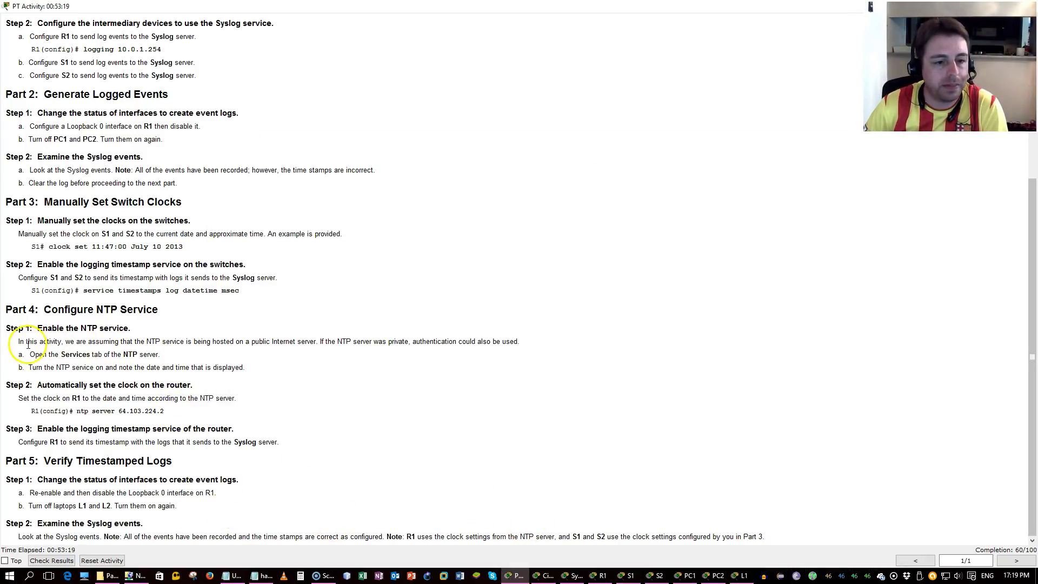
left_click_drag(34, 328, 179, 367)
left_click(541, 576)
left_click(451, 116)
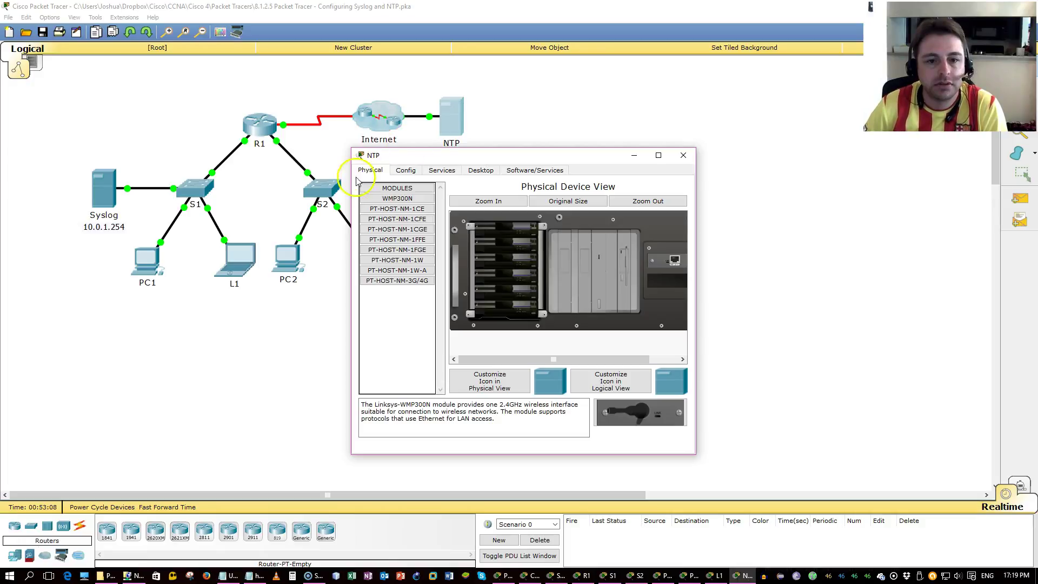
left_click(431, 169)
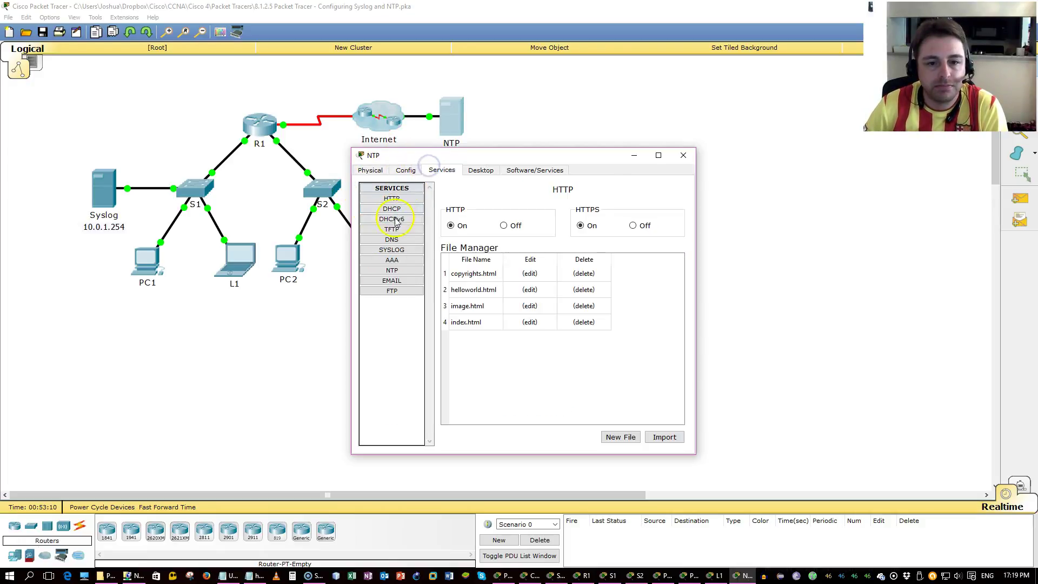
left_click(391, 272)
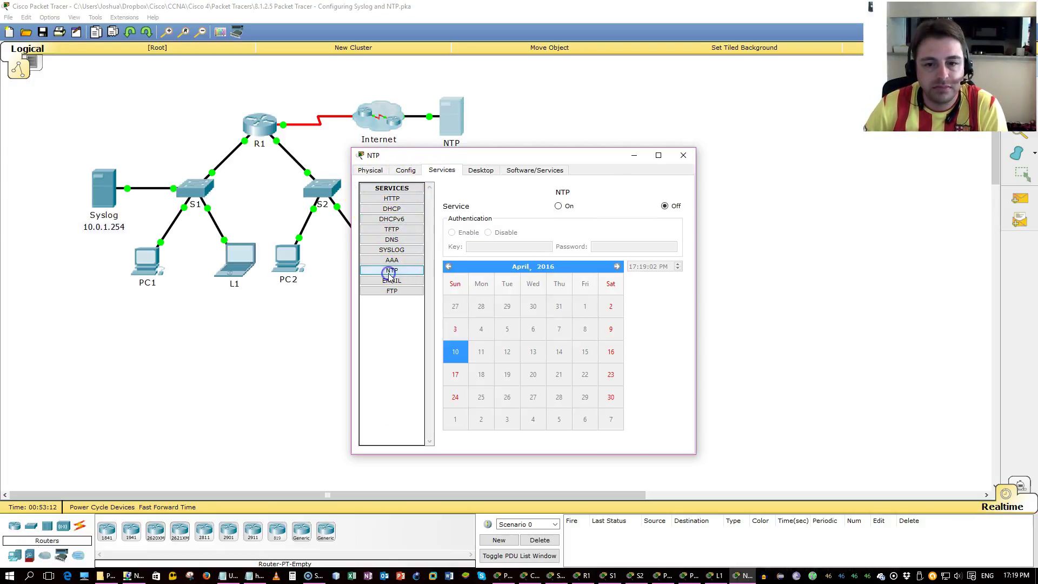
left_click(558, 206)
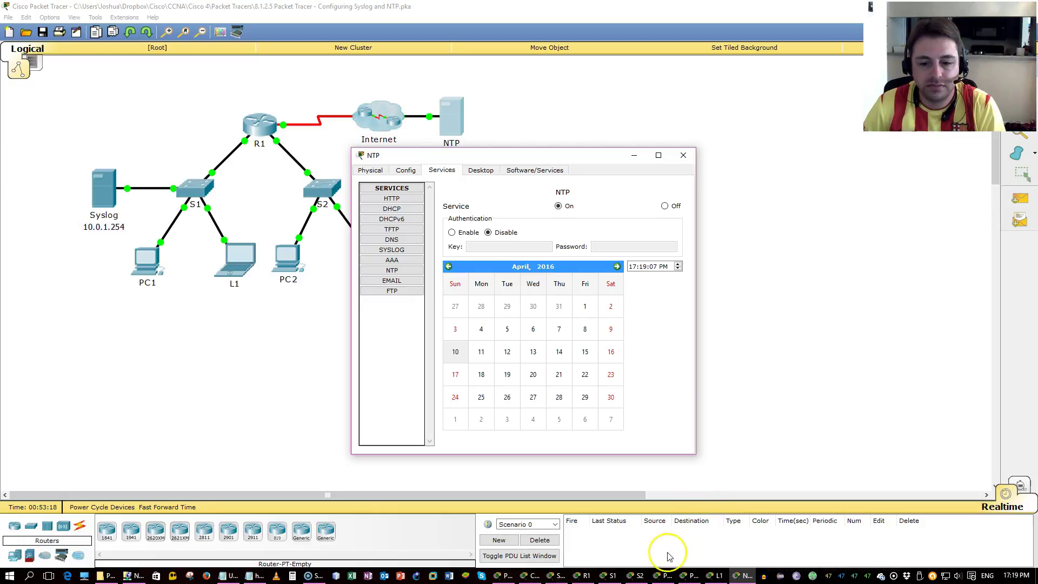
Step: Recheck the NTP server's NTP settings and go back to the Step 2 instructions
left_click(509, 576)
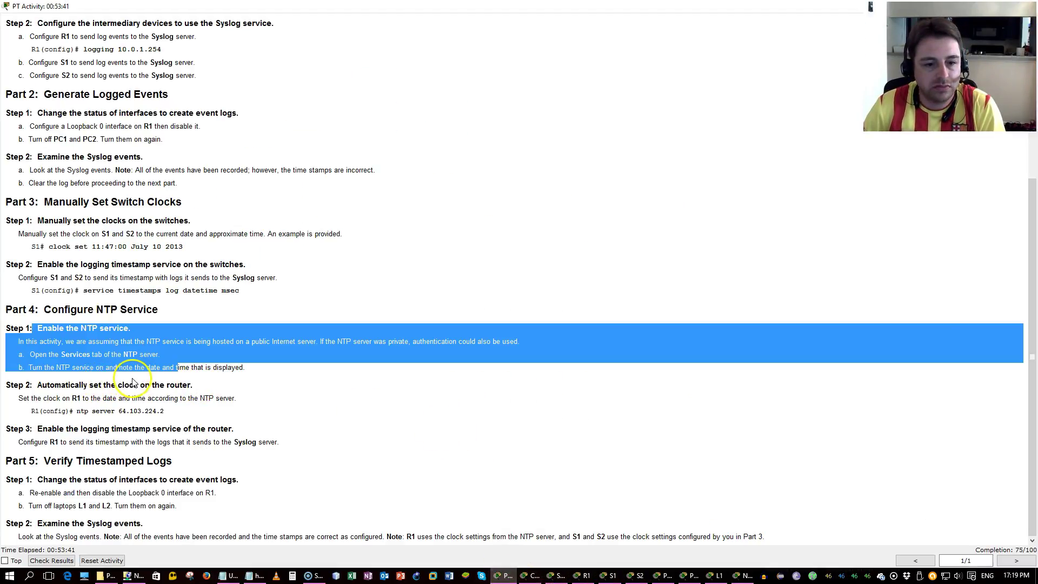
left_click(535, 578)
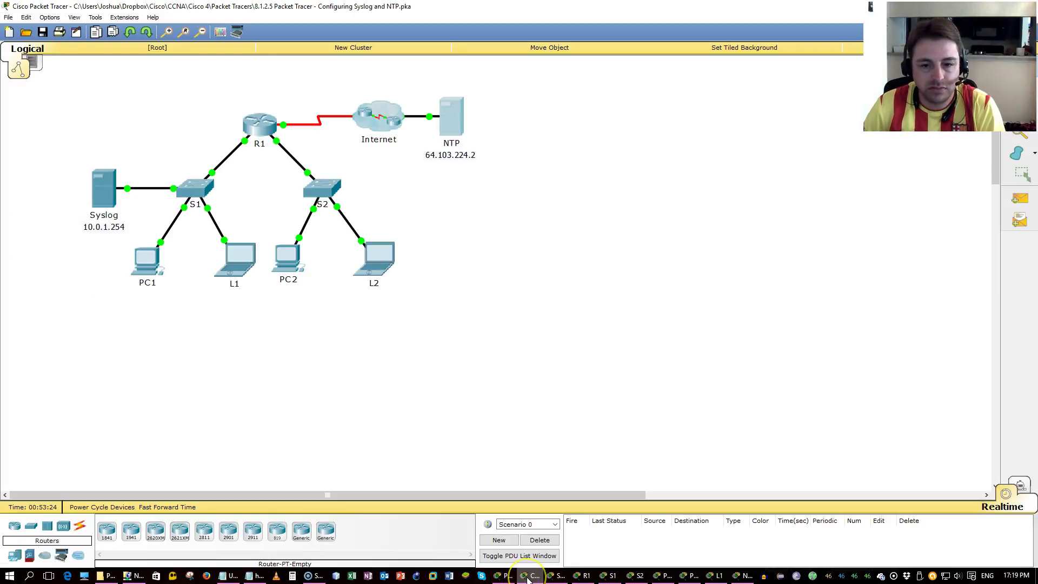
left_click(745, 577)
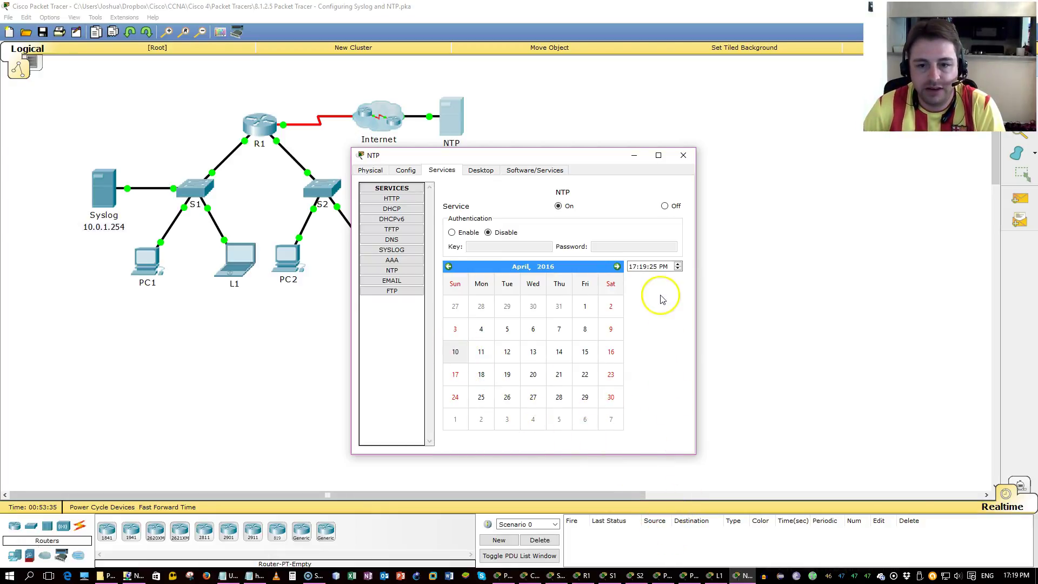
left_click(506, 575)
left_click(81, 361)
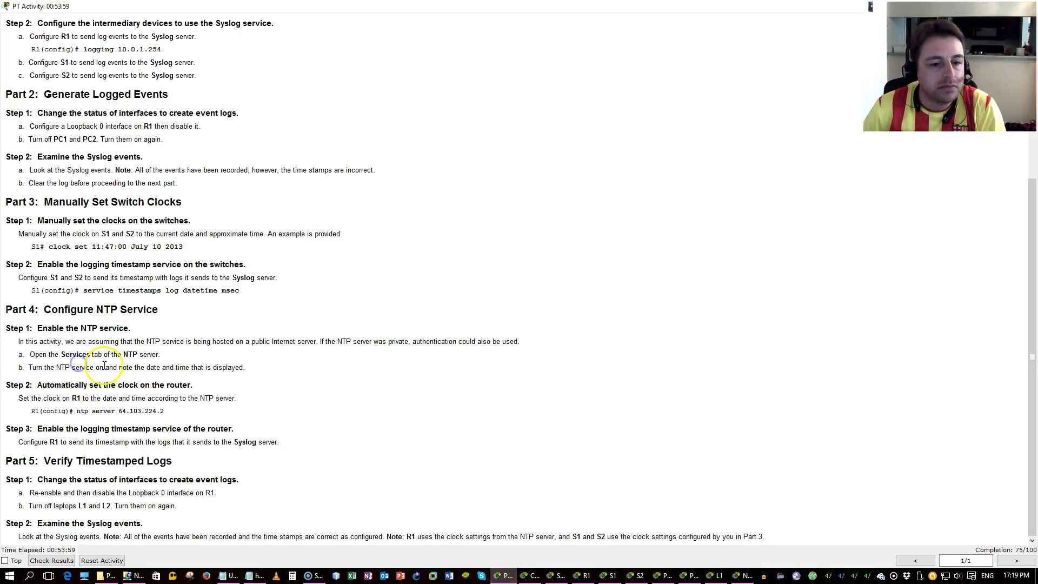
left_click_drag(47, 384, 218, 410)
left_click(218, 409)
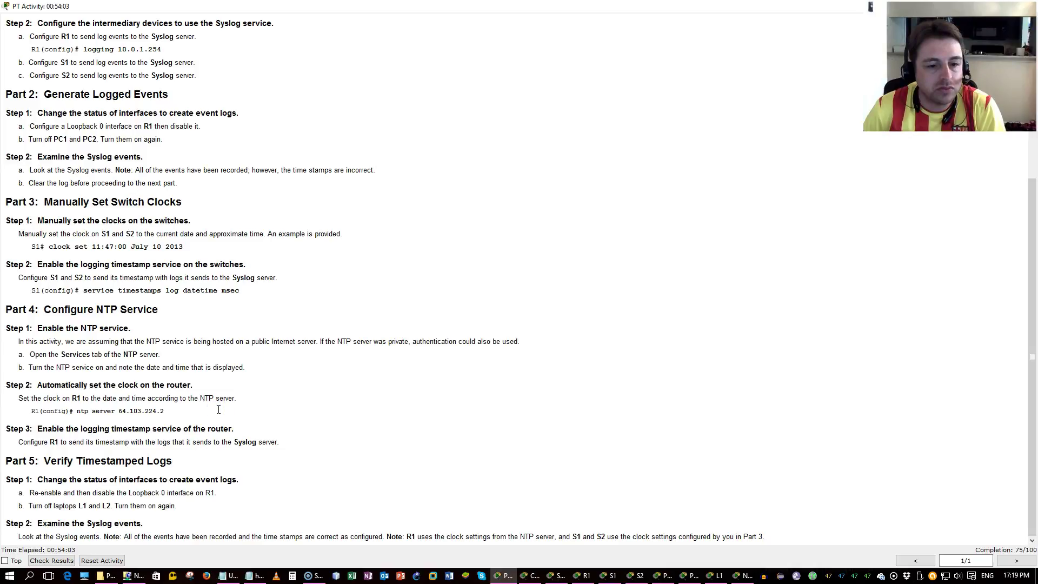
key("alt+Tab")
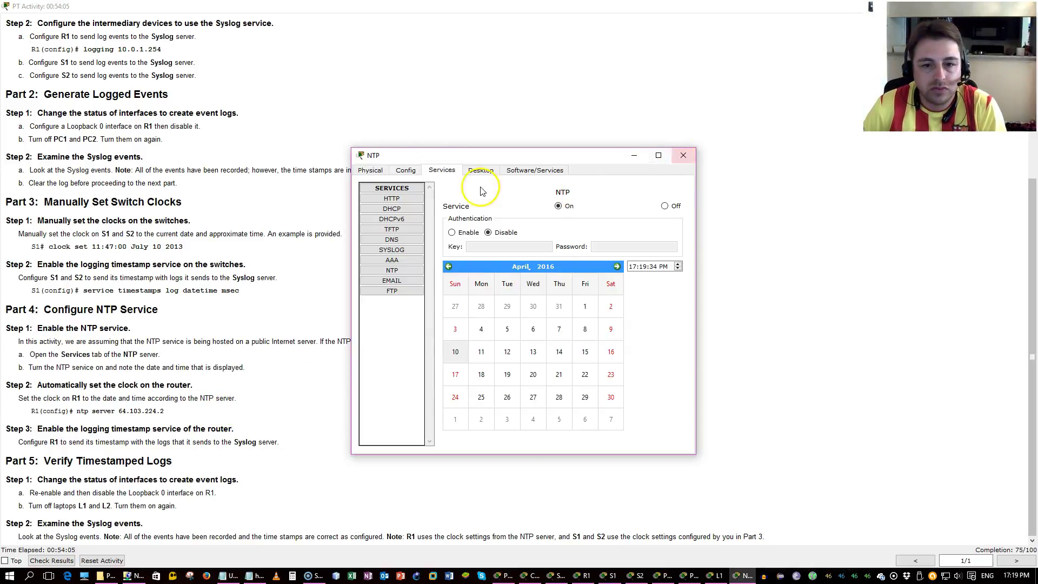
left_click(480, 171)
left_click(396, 219)
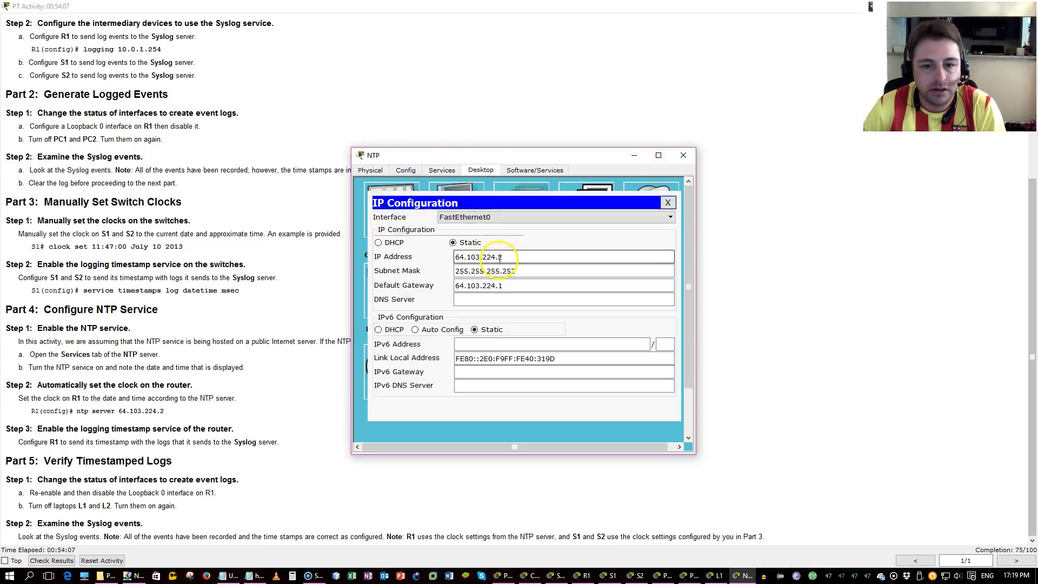
left_click_drag(502, 259, 432, 255)
left_click(669, 205)
Step: Point router R1 at NTP server 64.103.224.2
left_click(636, 155)
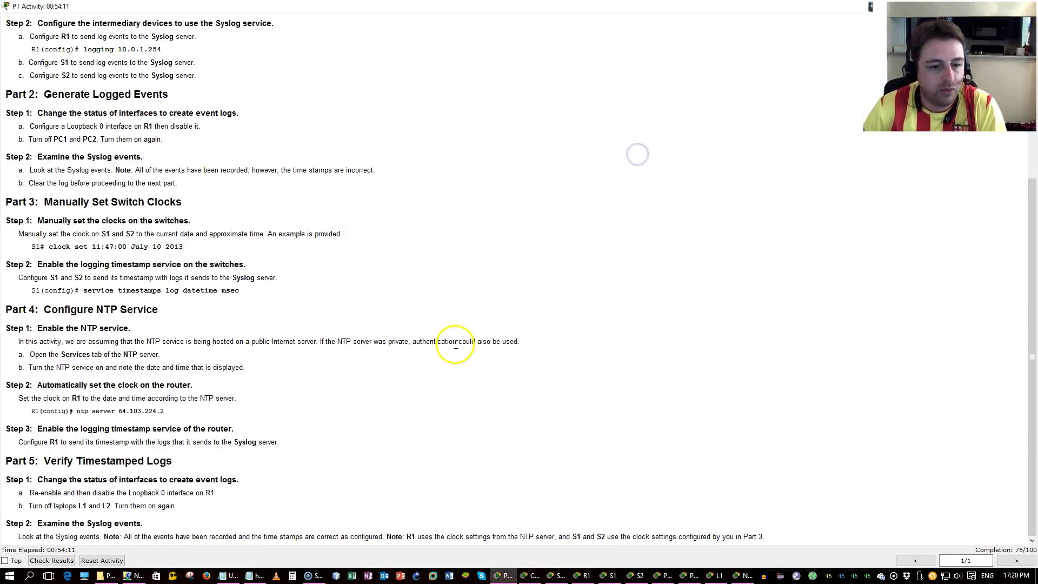
left_click(586, 576)
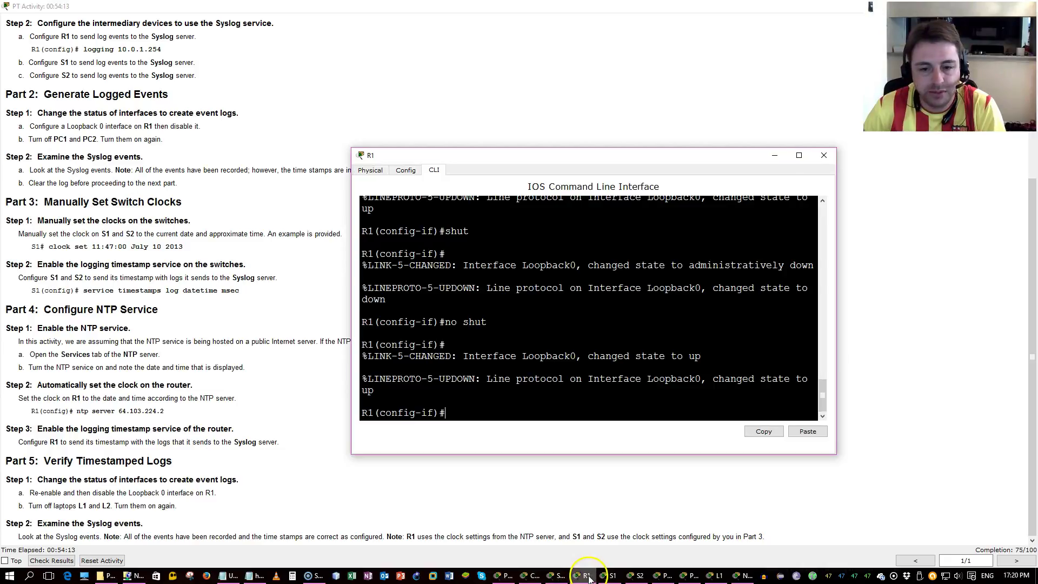
type("exi")
key("Return")
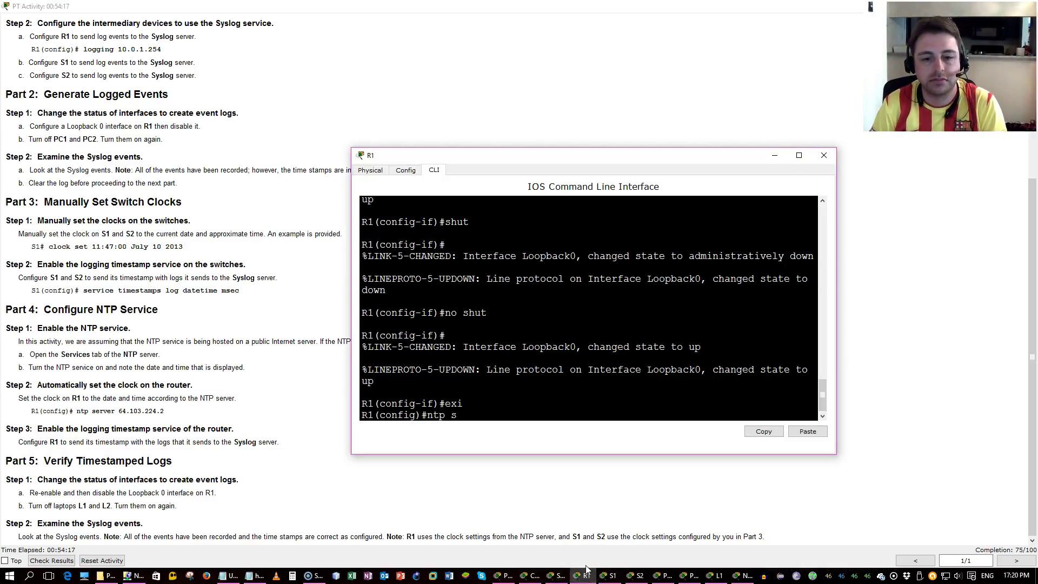
type("erv")
key("Tab")
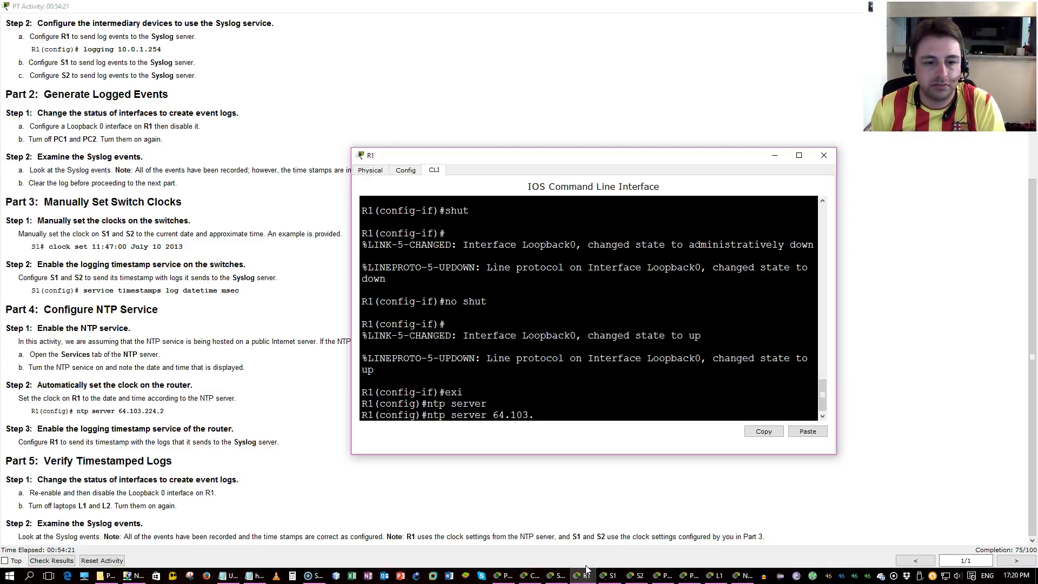
type("64.103.224.2")
key("Return")
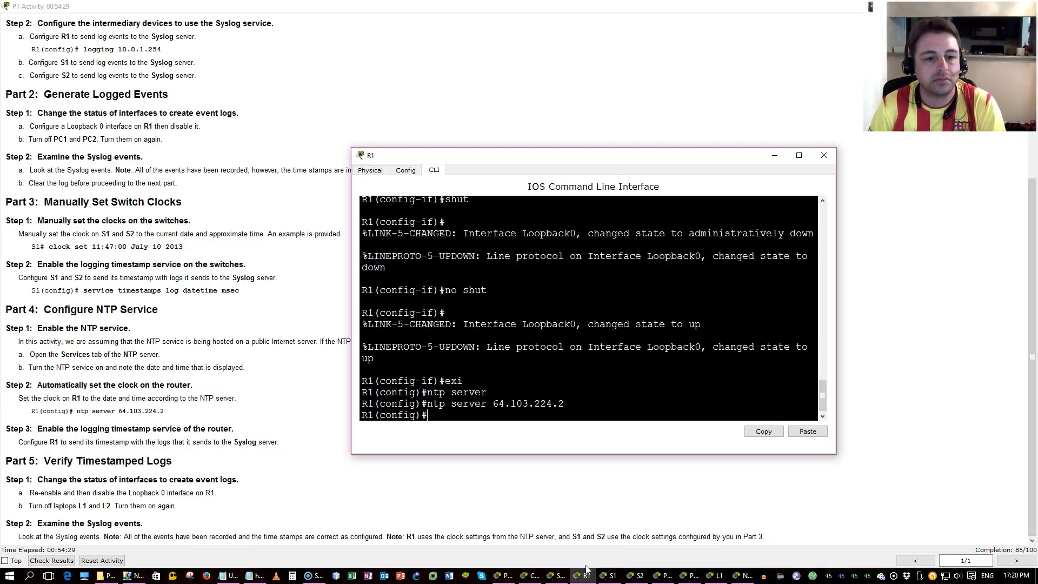
Step: Apply 'service timestamps log datetime msec' on R1 and save with 'do wr'
type("ser")
key("Tab")
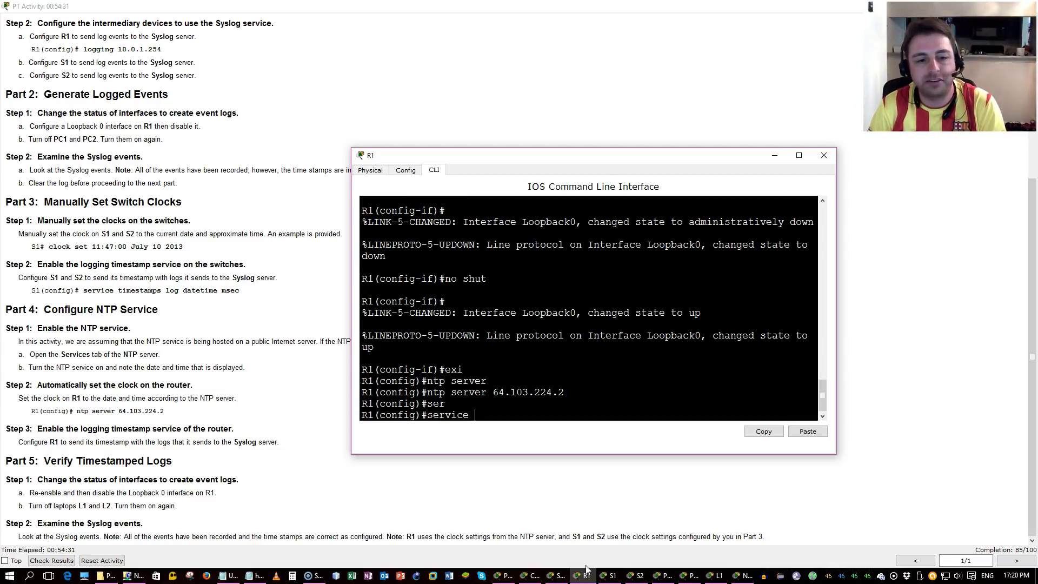
type("tim")
key("Tab")
type("lo")
key("Tab")
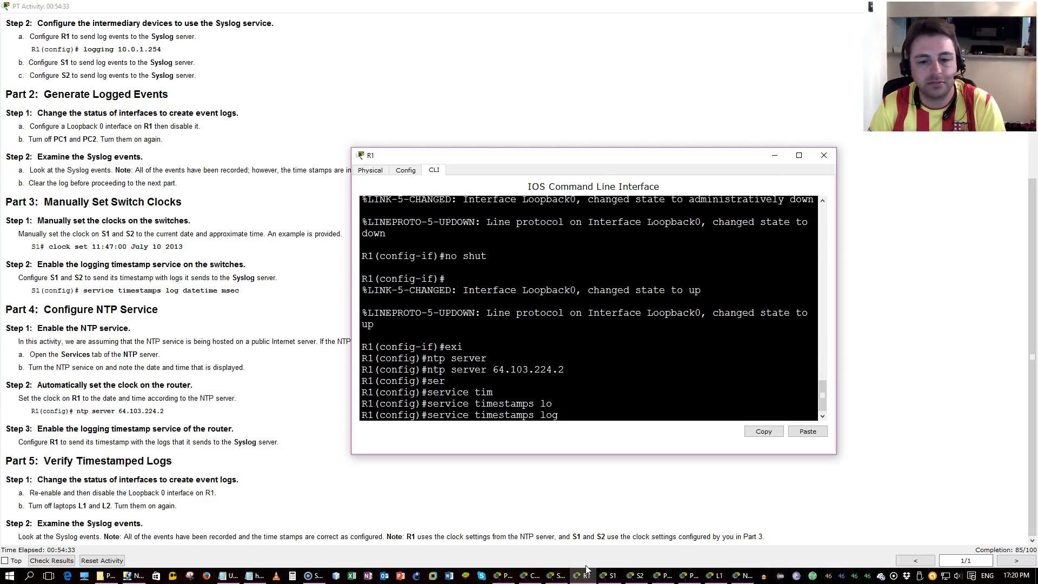
type("d")
key("Tab")
type("m")
key("Tab")
key("Return")
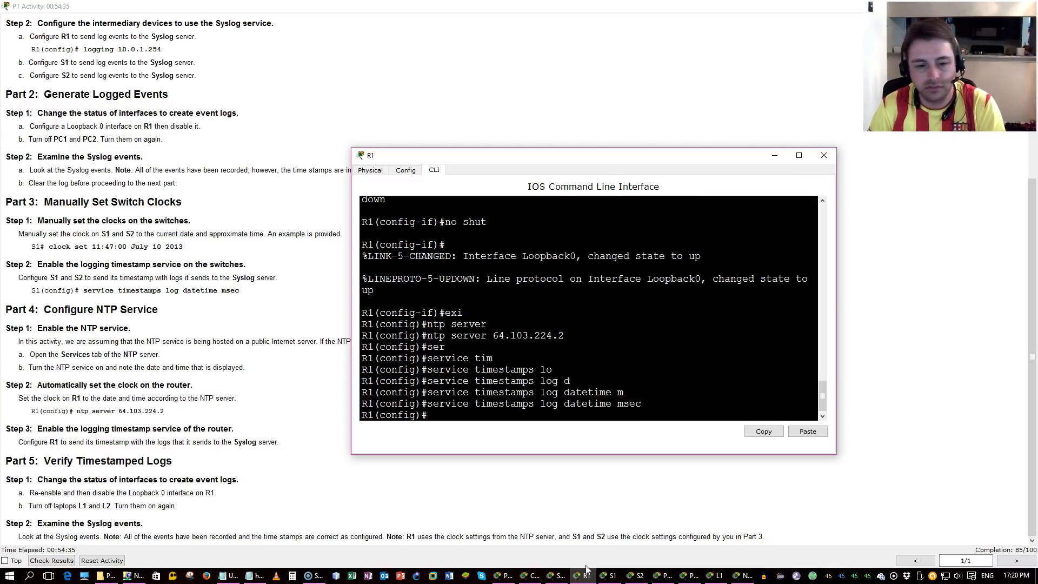
type("do wr")
key("Return")
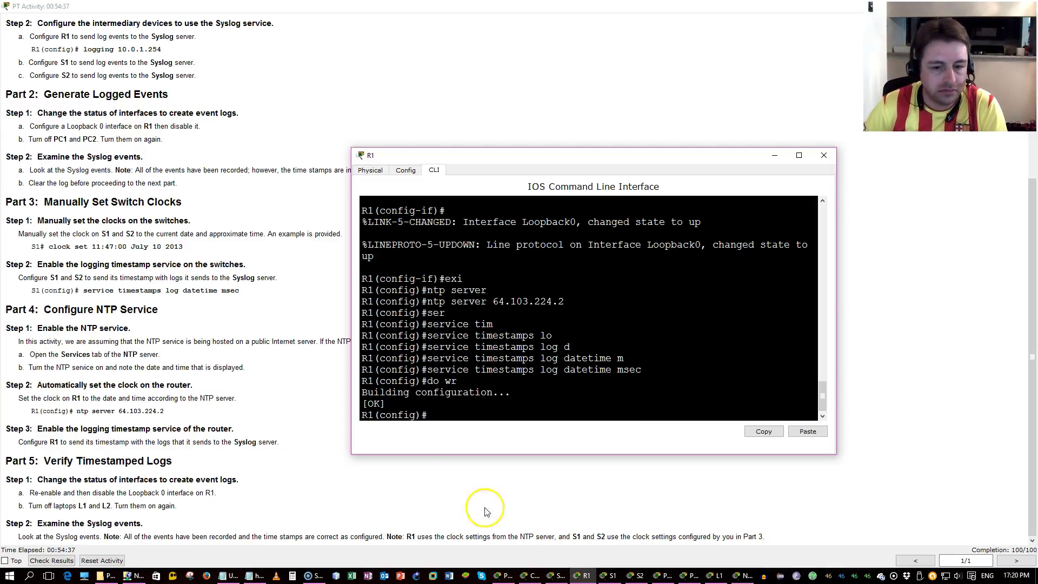
Step: Enter 'int l0' on R1, then run 'shut' and 'no shut' to generate Loopback0 log events
left_click(289, 447)
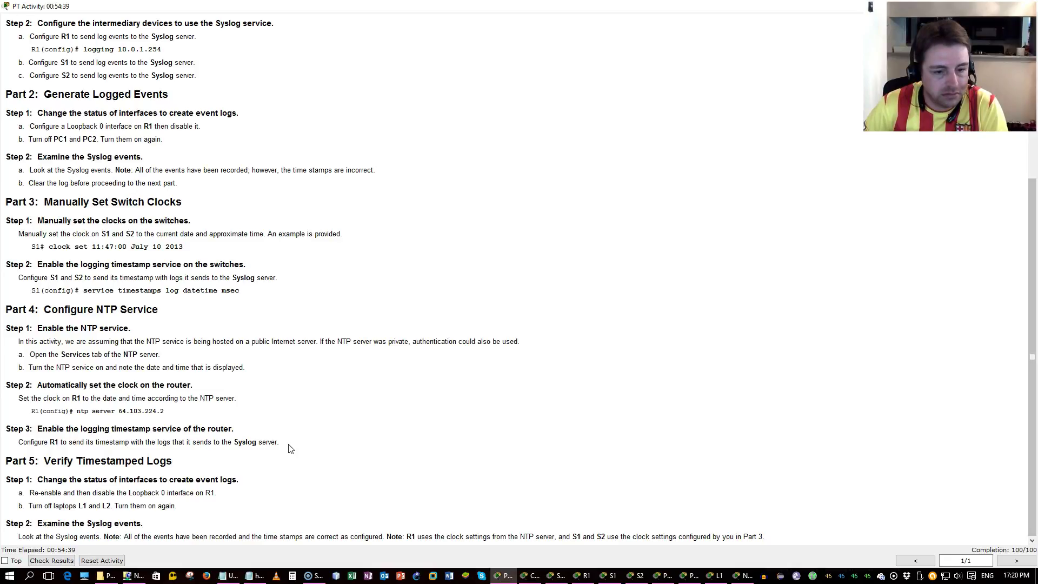
left_click(587, 576)
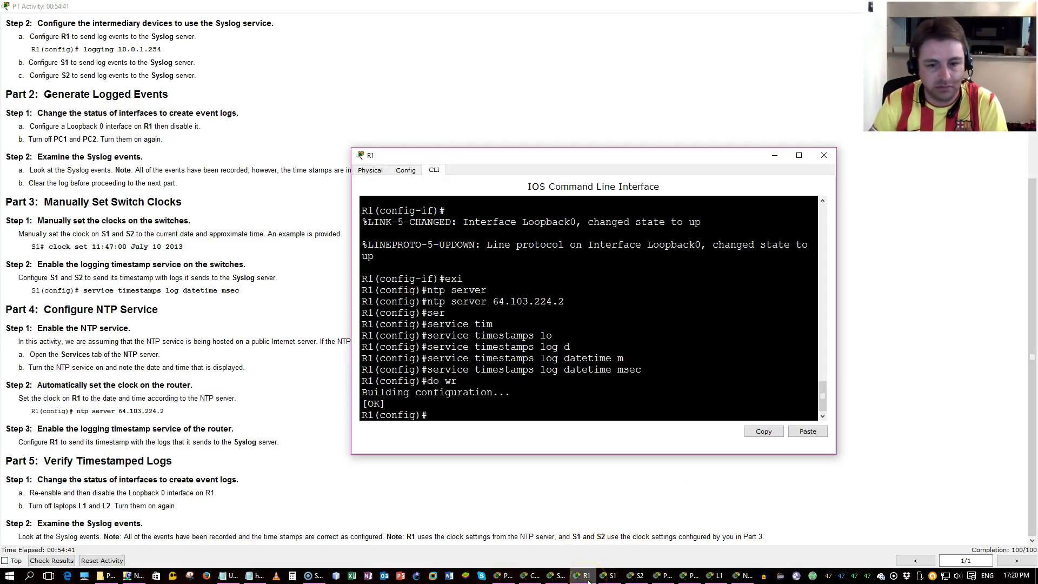
type("int l0")
key("Return")
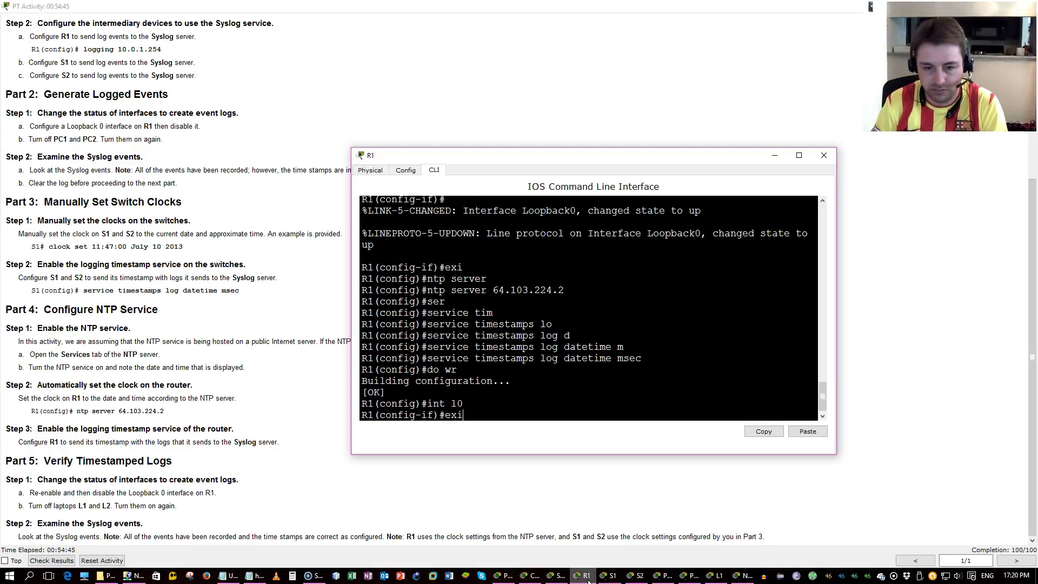
type("exi")
key("Return")
type("int l0")
key("Return")
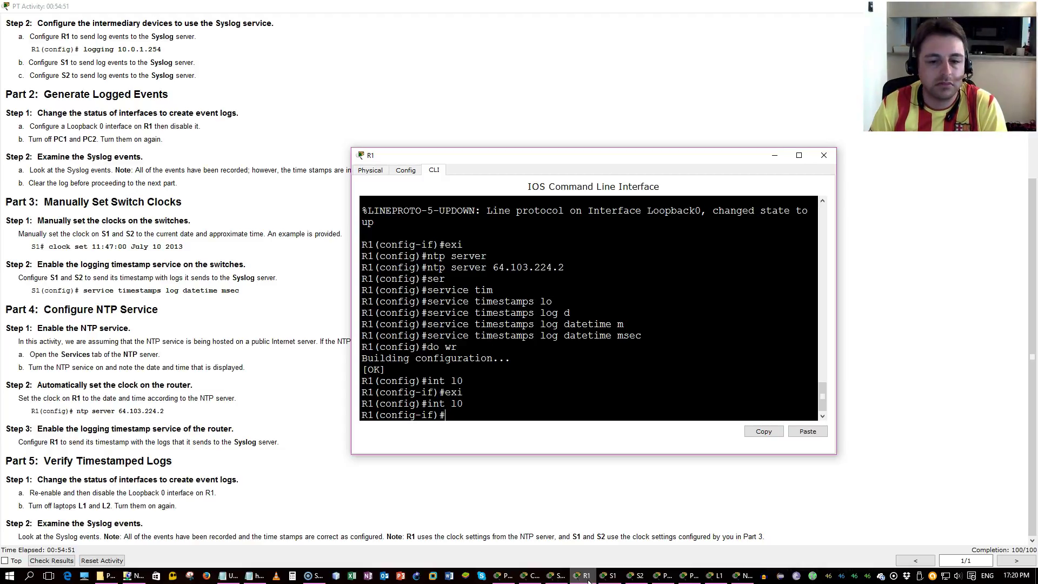
type("shut")
key("Return")
type("no sh")
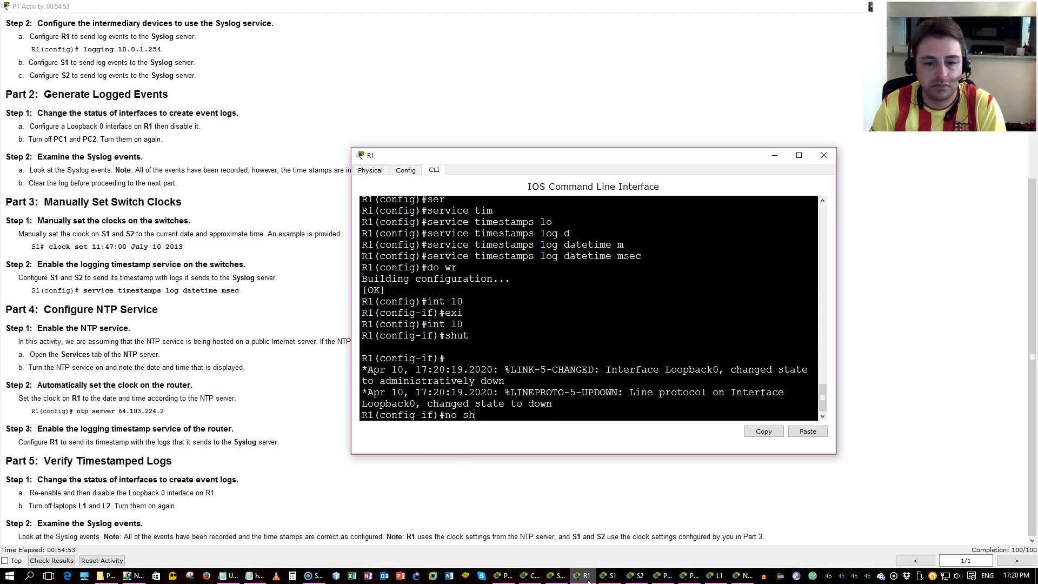
type("ut")
key("Return")
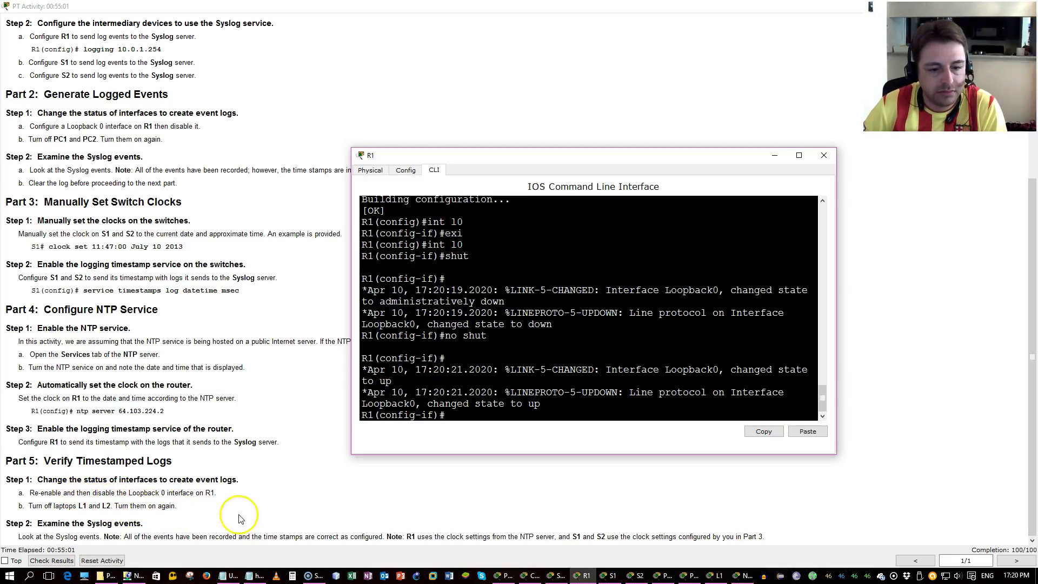
Step: Open the device windows for laptops L1 and L2 from the topology
left_click(532, 574)
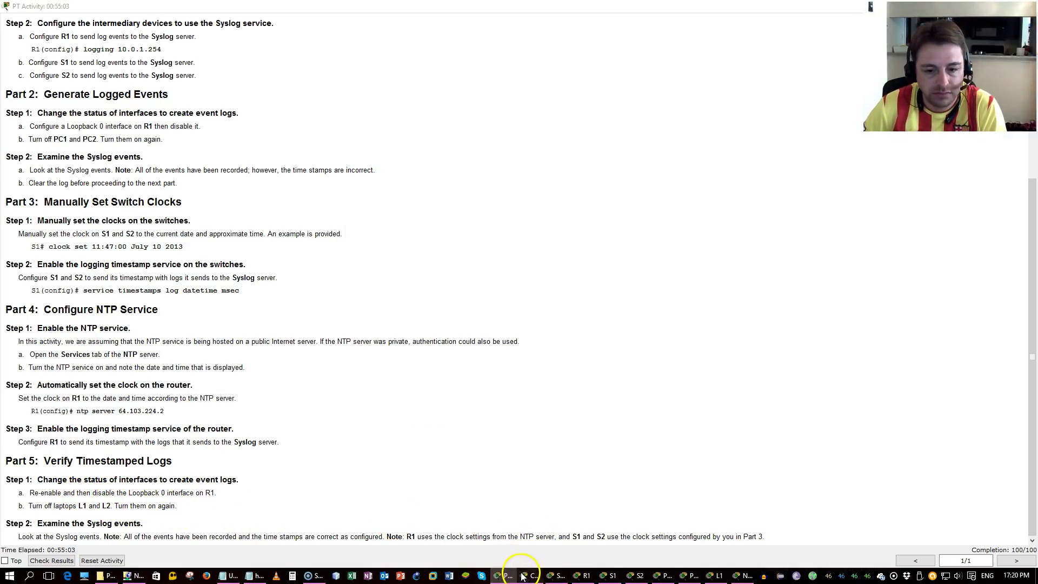
left_click(245, 265)
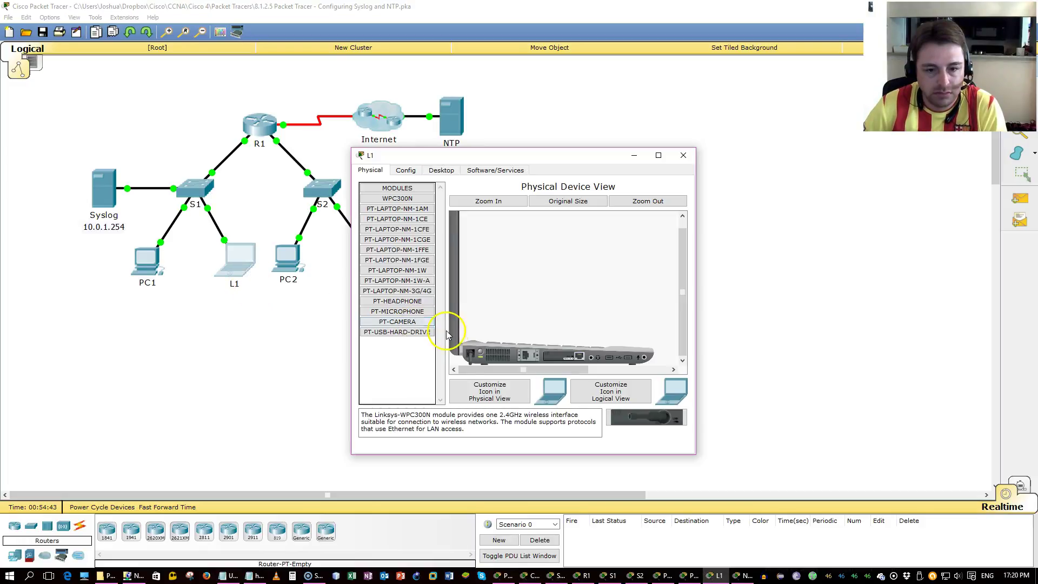
left_click(372, 273)
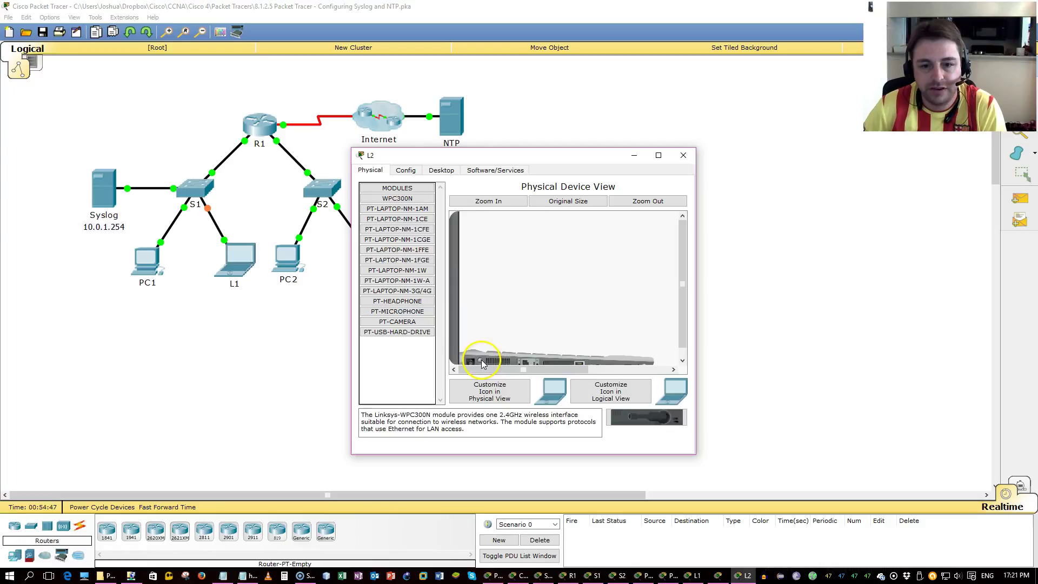
scroll(487, 362, "down", 1)
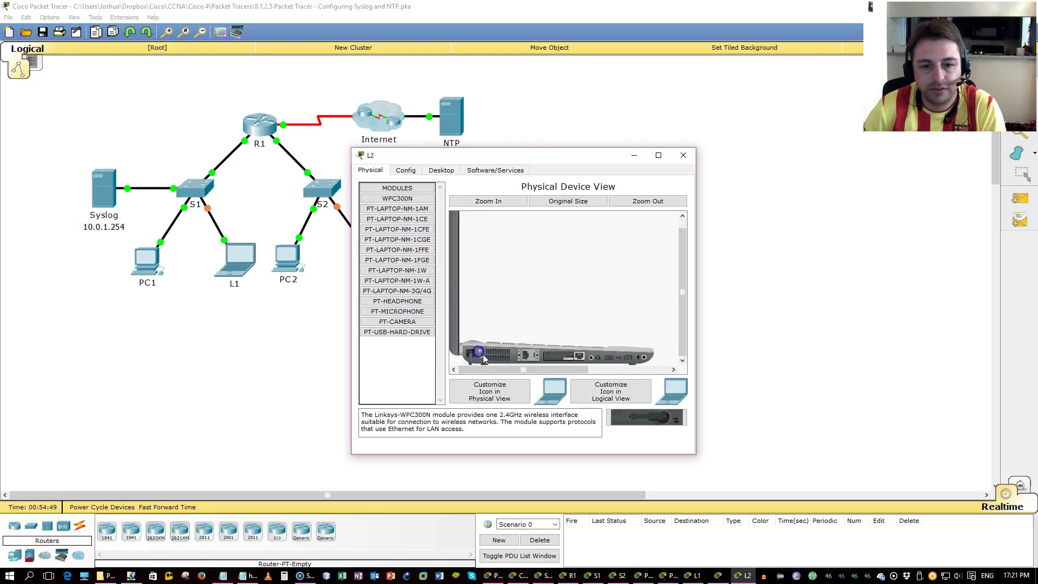
Step: Toggle the power buttons of PC1 and PC2, then return to the instructions
left_click(150, 263)
scroll(523, 319, "down", 3)
scroll(527, 292, "down", 2)
scroll(537, 270, "up", 5)
left_click(538, 294)
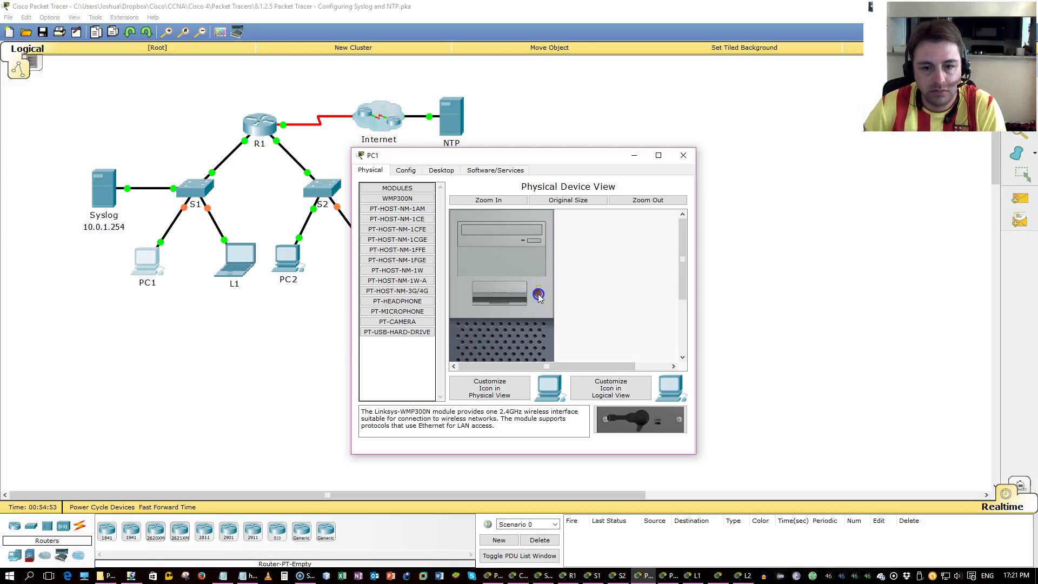
left_click(291, 265)
left_click(537, 297)
left_click(328, 346)
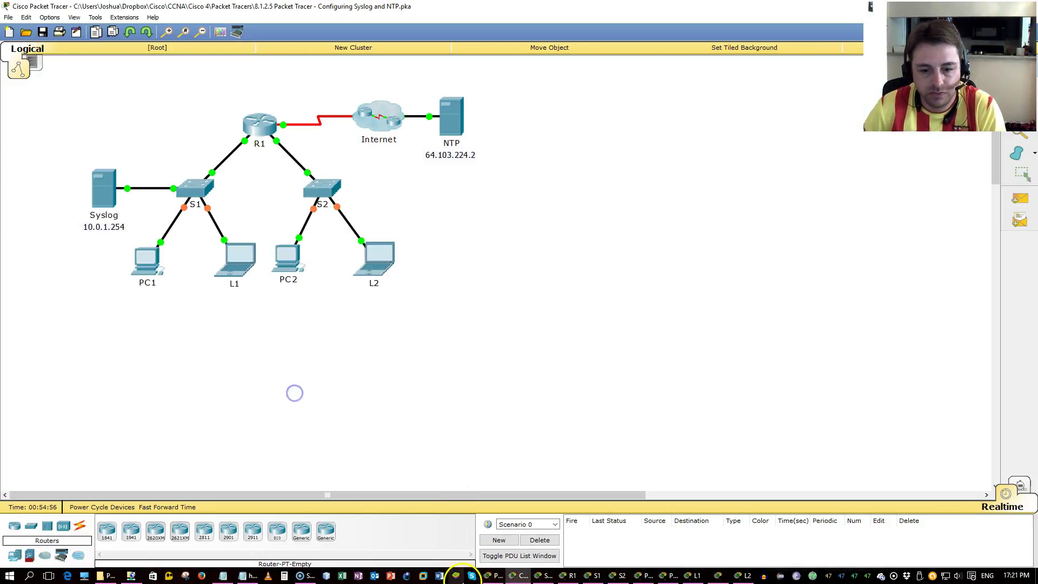
key("alt+Tab")
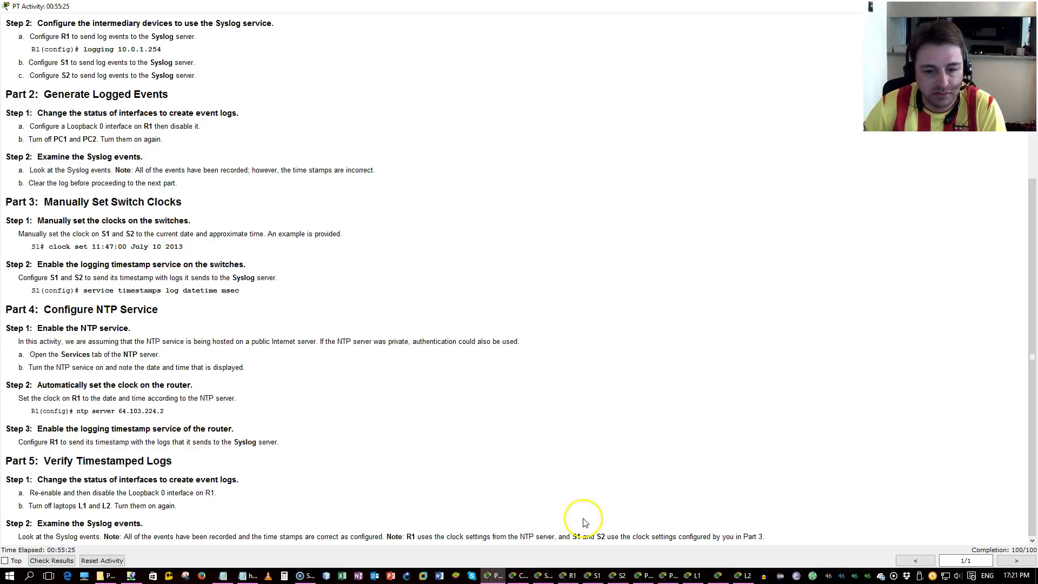
Step: Reopen the Syslog server from the topology and enlarge its log window
left_click(492, 575)
left_click(108, 195)
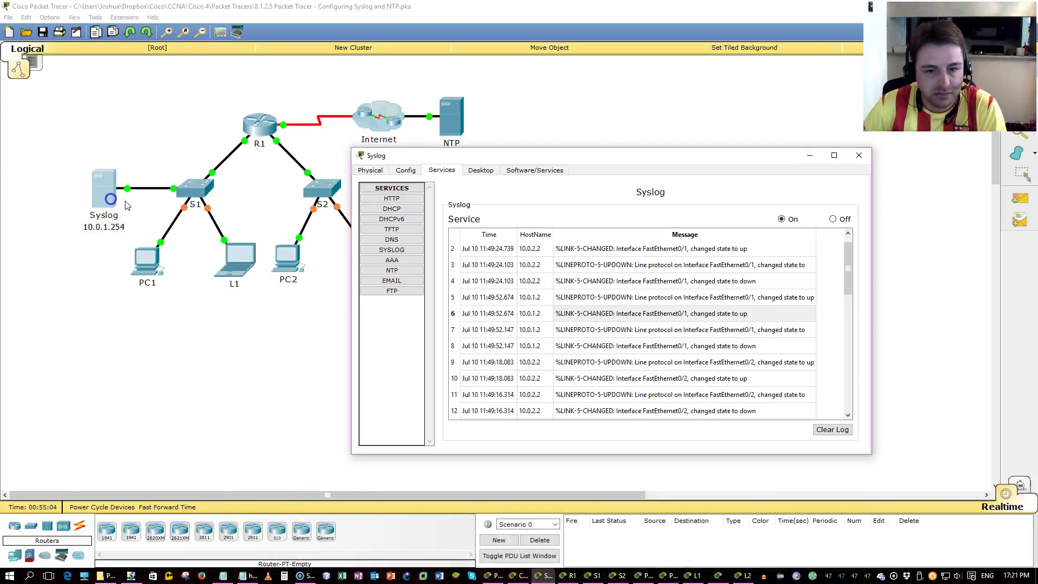
left_click(834, 155)
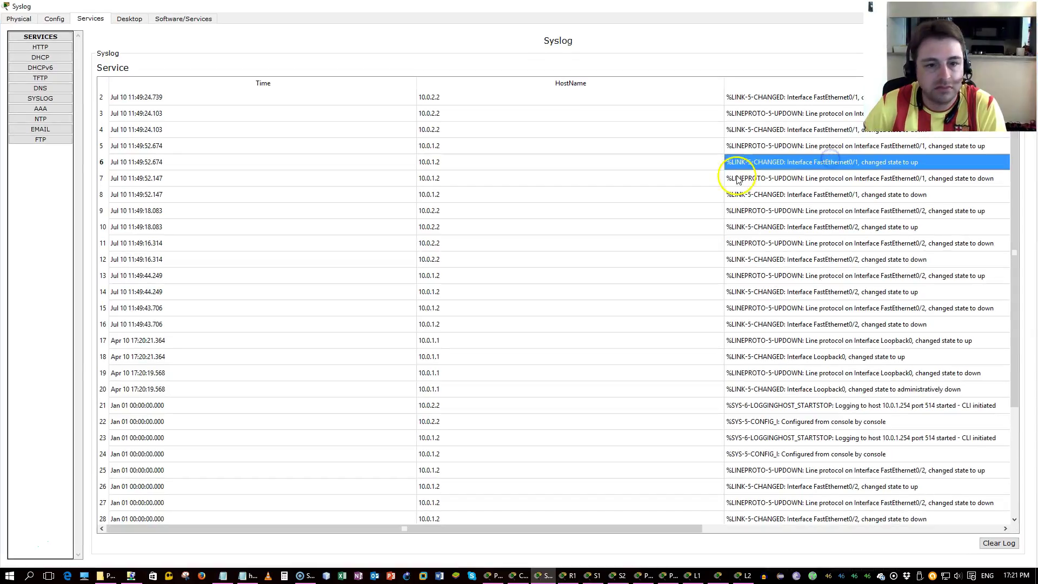
scroll(461, 276, "up", 1)
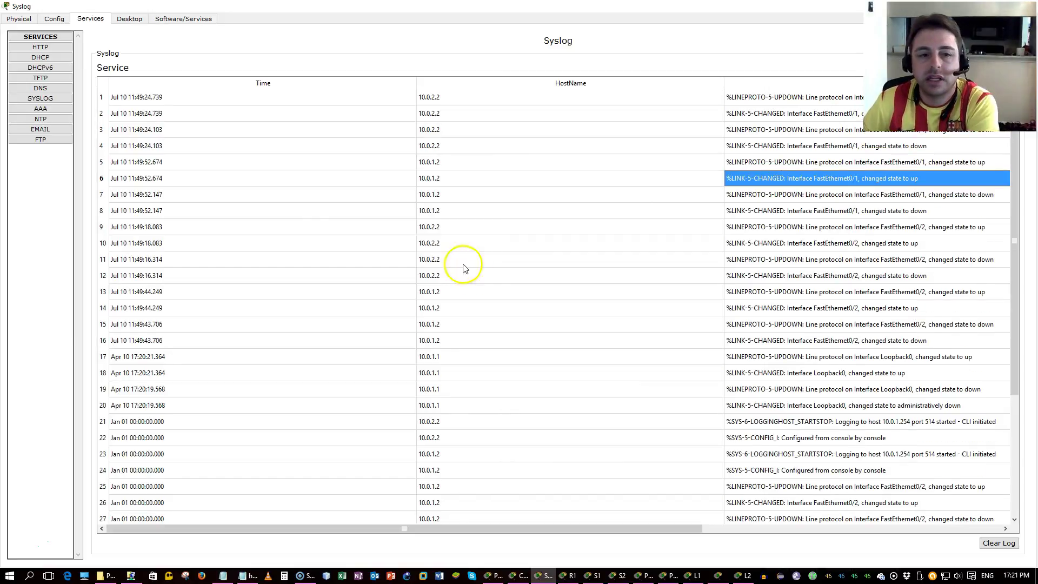
Step: Select the Time cells from row 21's Jan 01 entry down to row 36
left_click(154, 97)
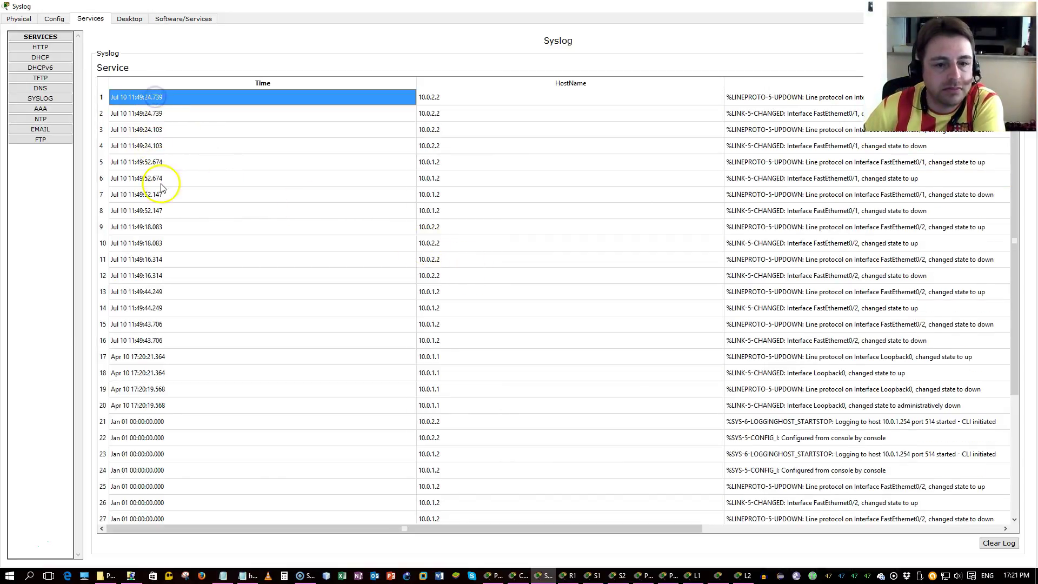
scroll(163, 196, "down", 3)
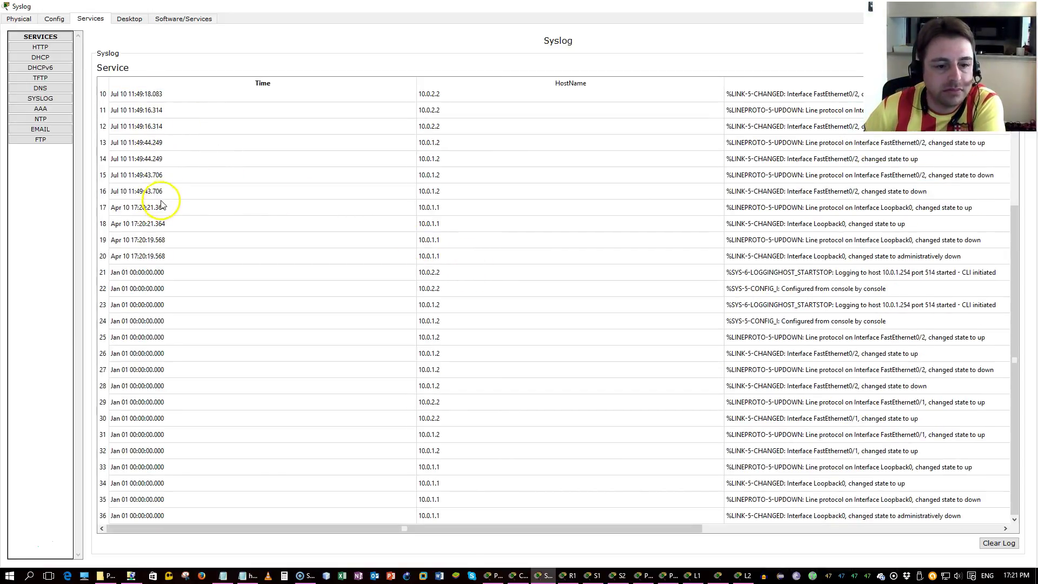
left_click(151, 272)
key("shift+Down")
key("shift+Down")
key("shift+Down")
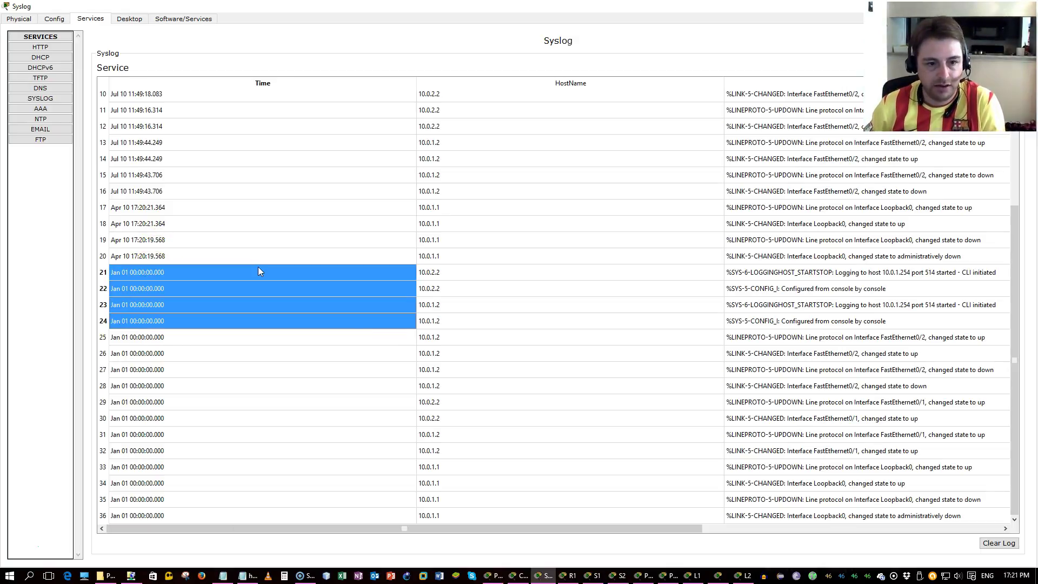
key("shift+Down")
key("shift+Down")
key("shift+Down")
key("shift+Down")
key("shift+Down")
key("shift+Down")
key("shift+Down")
key("shift+Down")
key("shift+Down")
key("shift+Down")
key("shift+Down")
key("shift+Down")
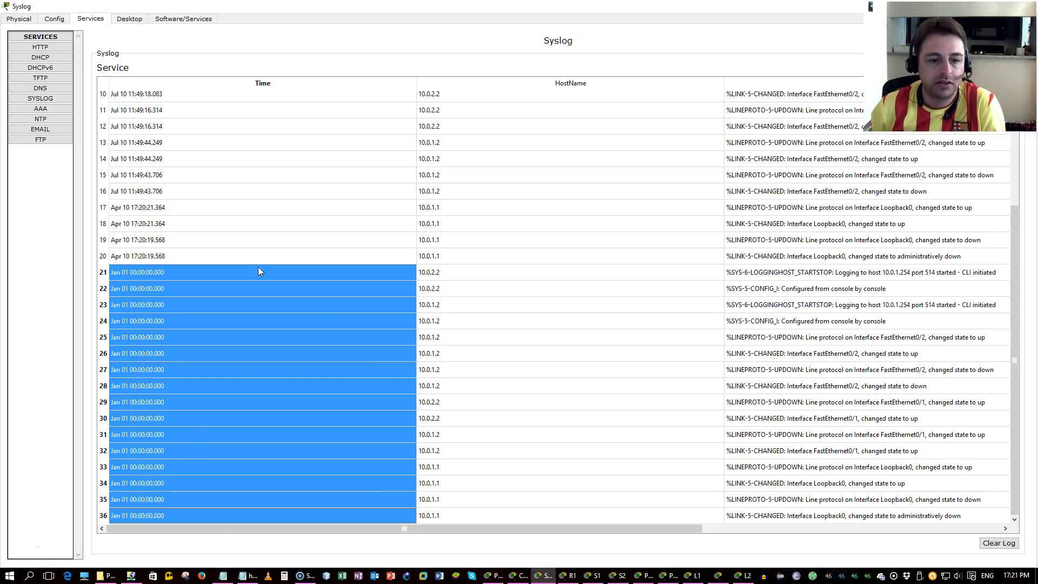
key("shift+Right")
key("shift+Right")
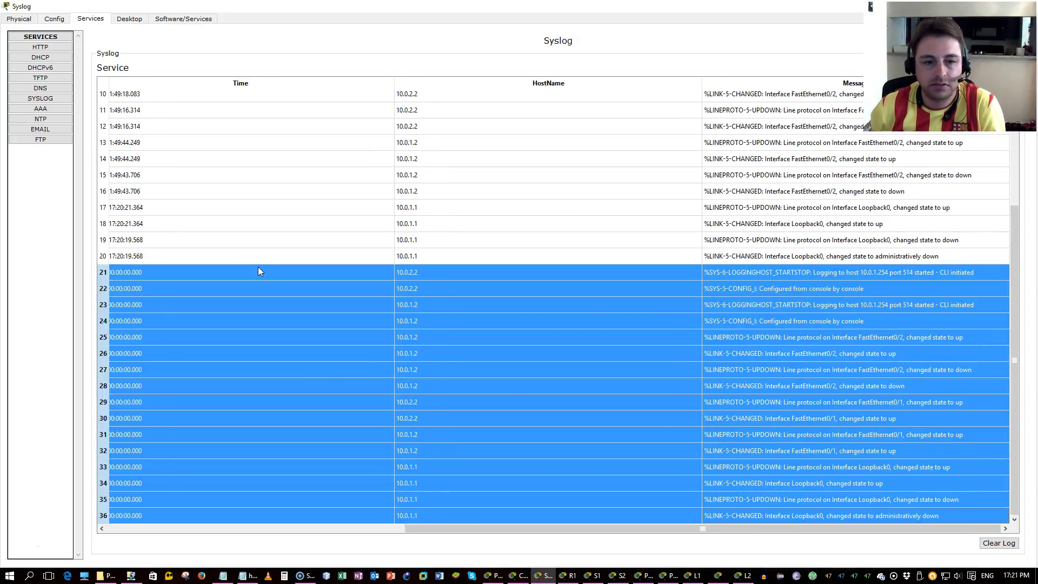
key("shift+Left")
key("shift+Left")
key("Up")
key("Up")
key("Up")
key("Up")
key("Up")
key("Up")
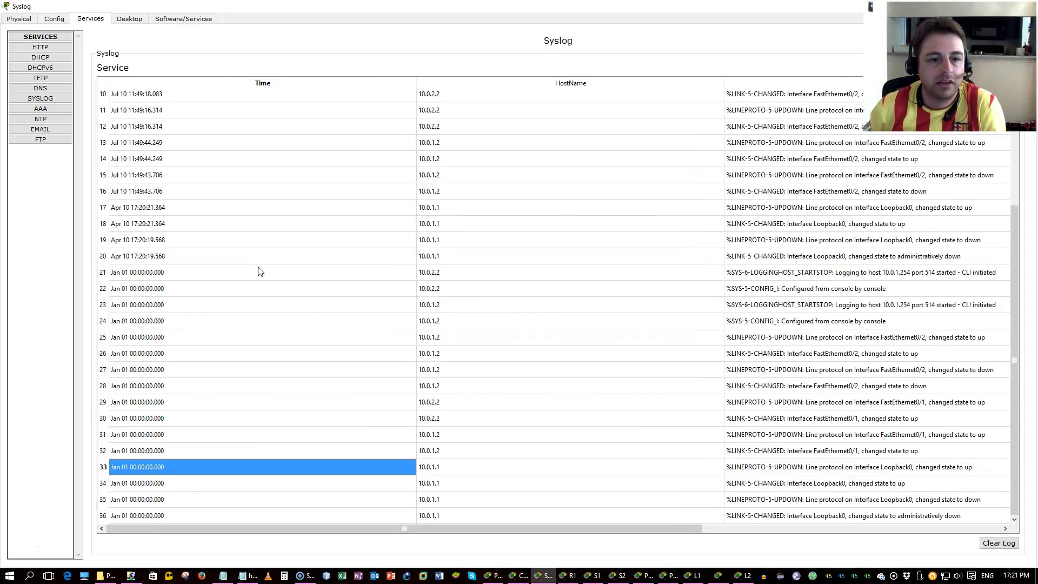
Step: Review the timestamps from row 20 up to row 1, stepping through the Jul 10 entries
key("Up")
key("Up")
key("Up")
key("Up")
key("Up")
key("Up")
key("Up")
key("Up")
key("Up")
key("Up")
key("shift+Up")
key("shift+Up")
key("shift+Up")
key("shift+Up")
key("shift+Up")
key("shift+Up")
key("shift+Up")
key("shift+Up")
key("shift+Up")
key("shift+Up")
key("shift+Up")
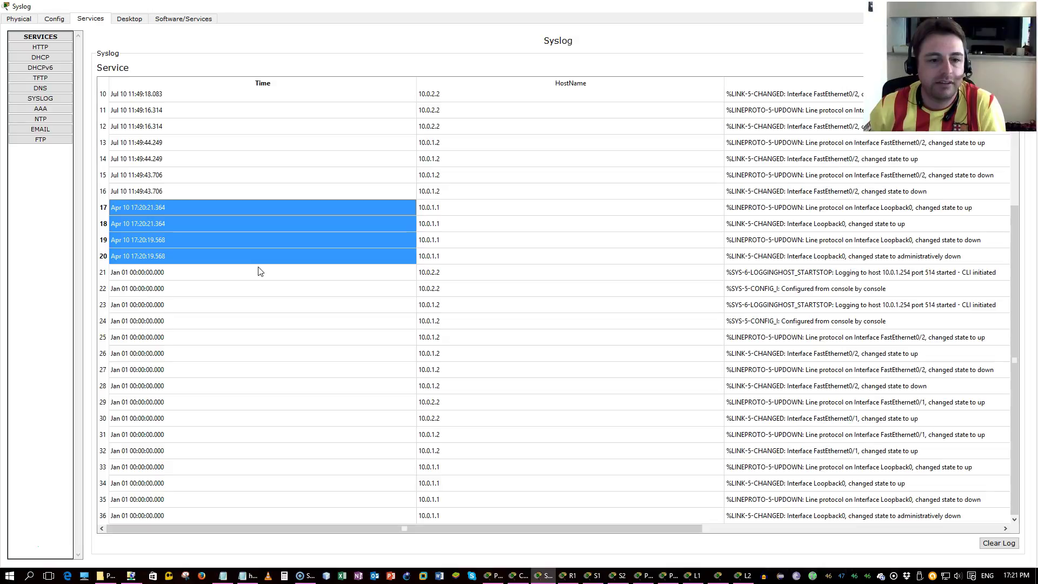
key("shift+Up")
key("shift+Up")
key("shift+Up")
key("shift+Up")
key("shift+Up")
key("shift+Up")
key("shift+Up")
key("shift+Up")
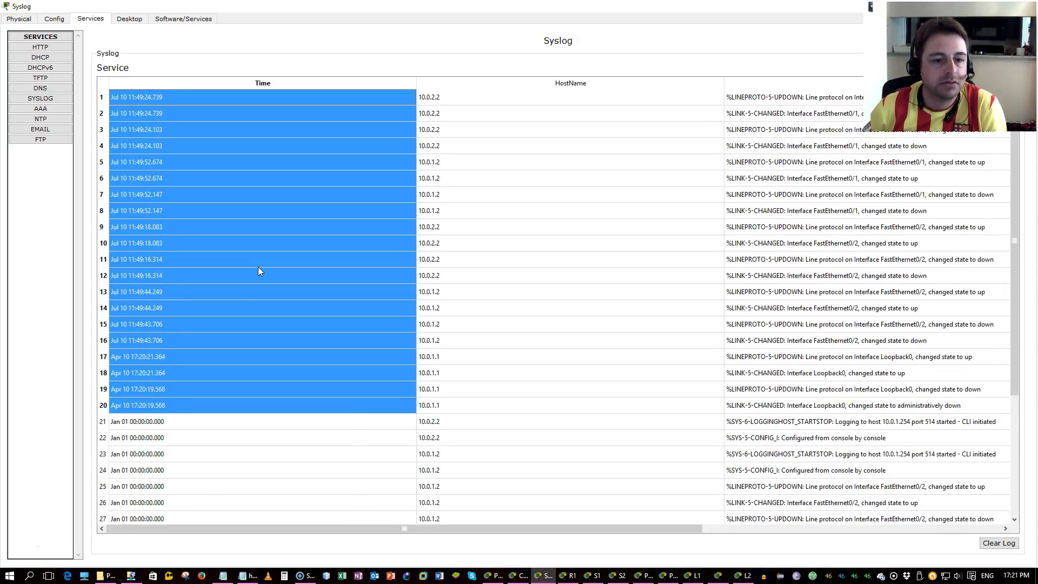
key("Down")
key("Down")
key("Down")
key("Down")
key("Down")
key("Down")
key("Down")
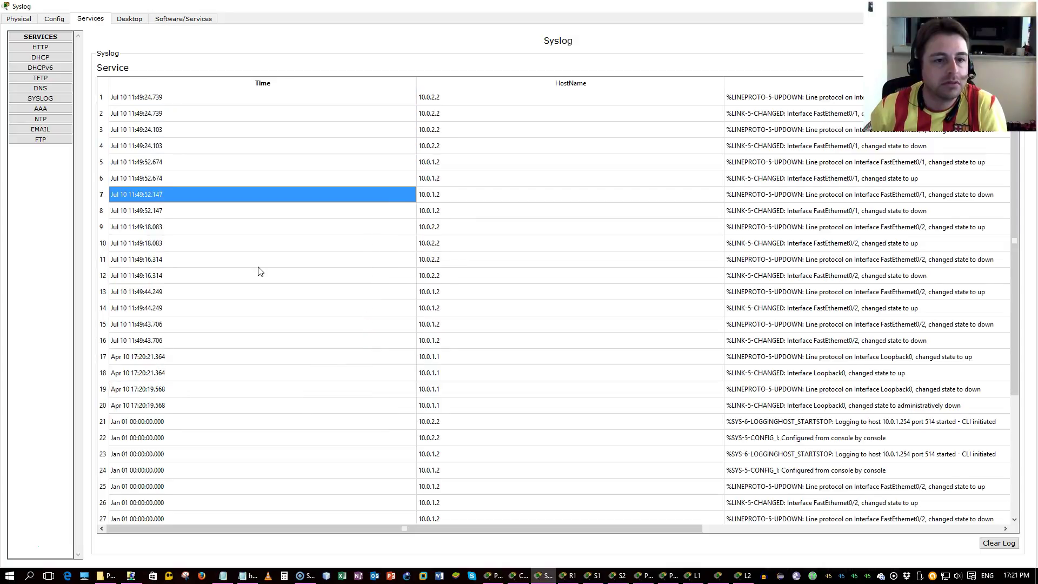
key("Up")
key("Up")
key("Up")
key("Up")
key("Up")
key("Down")
key("Down")
key("Down")
key("Down")
key("Down")
key("Down")
key("Down")
key("Down")
key("Down")
key("Down")
key("Down")
key("Down")
key("Down")
key("Down")
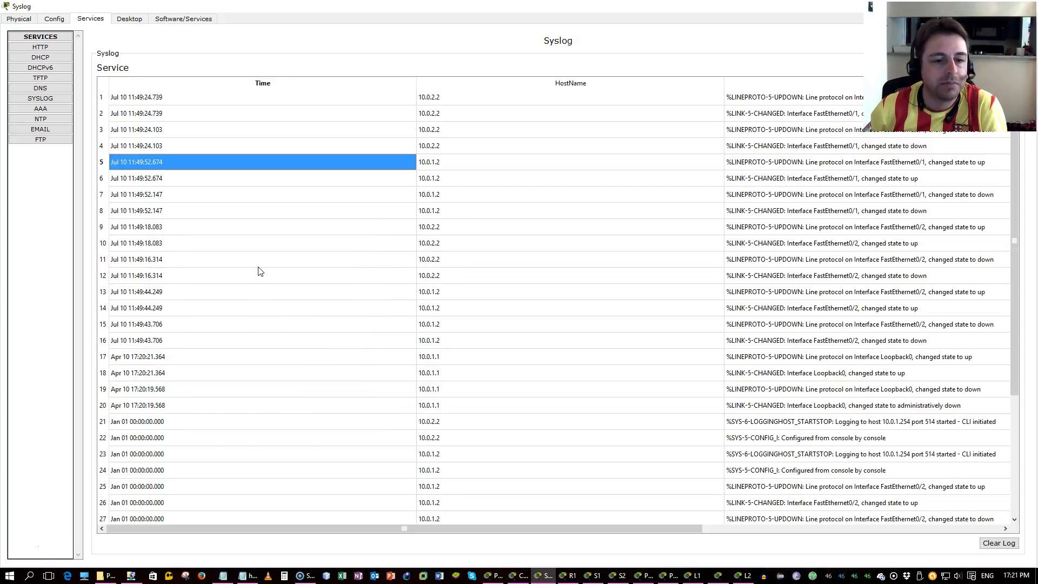
key("Down")
key("Down")
key("Down")
key("shift+Right")
key("shift+Right")
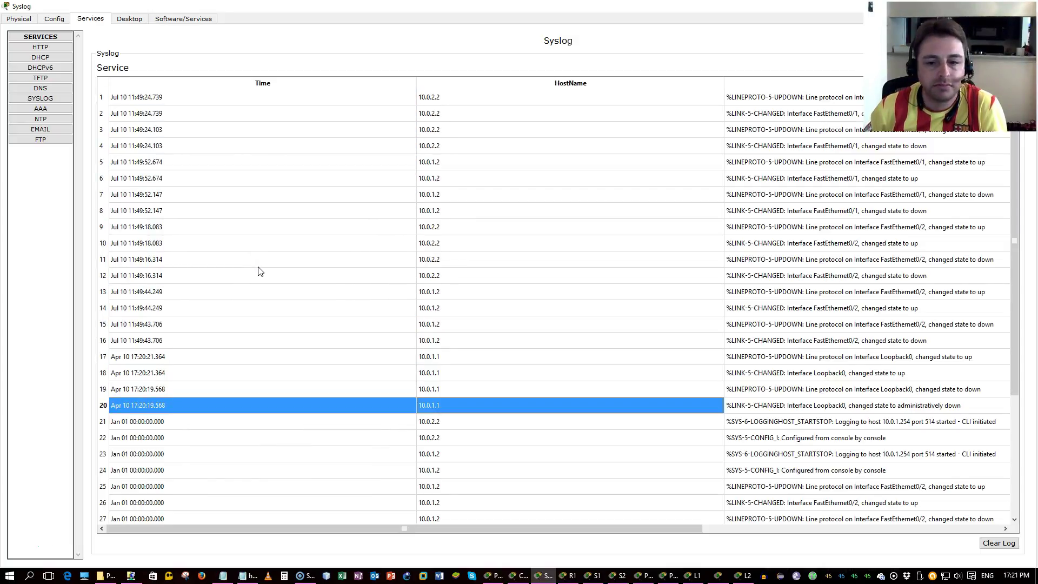
key("Up")
key("Up")
key("Up")
key("Up")
key("Up")
key("Up")
key("Up")
key("Up")
key("Up")
key("Up")
key("Up")
key("Up")
key("Up")
key("Up")
key("Up")
key("Up")
key("Up")
key("Up")
key("Up")
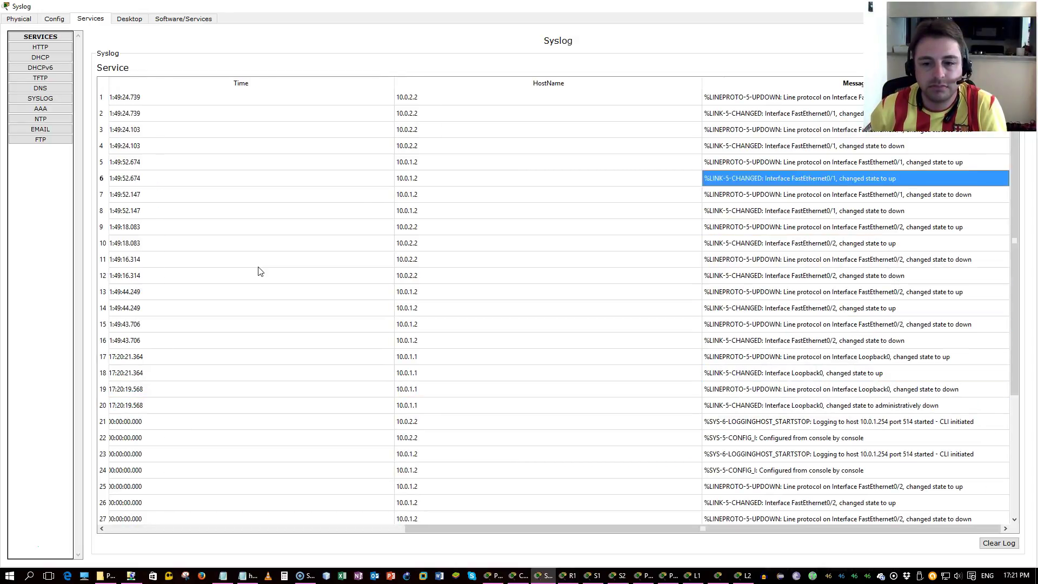
key("Down")
key("Down")
key("Down")
key("Down")
key("Down")
key("Down")
key("Down")
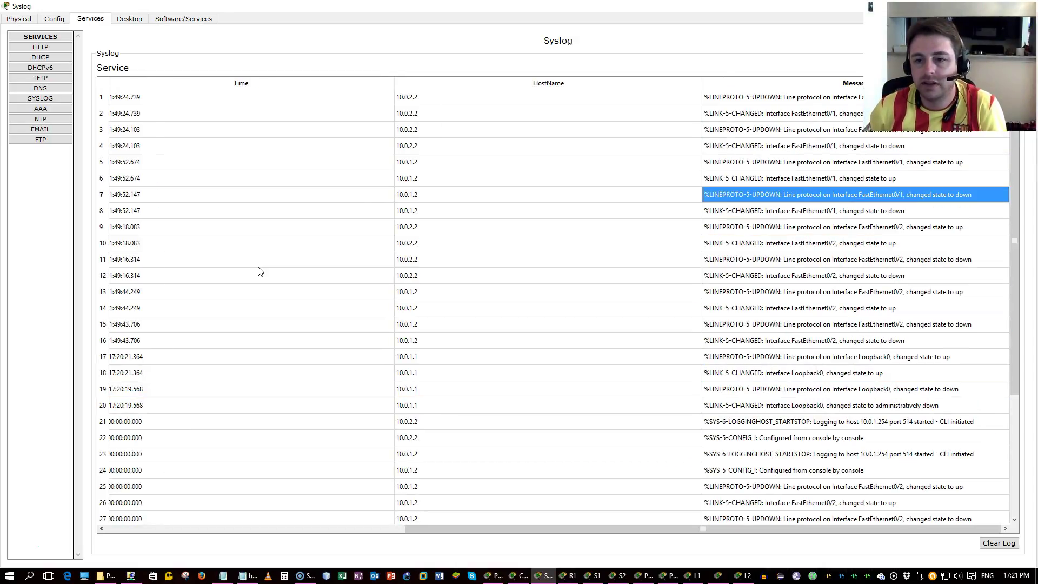
Step: Auto-fit the Time, HostName and Message columns and check the activity instructions
double_click(396, 86)
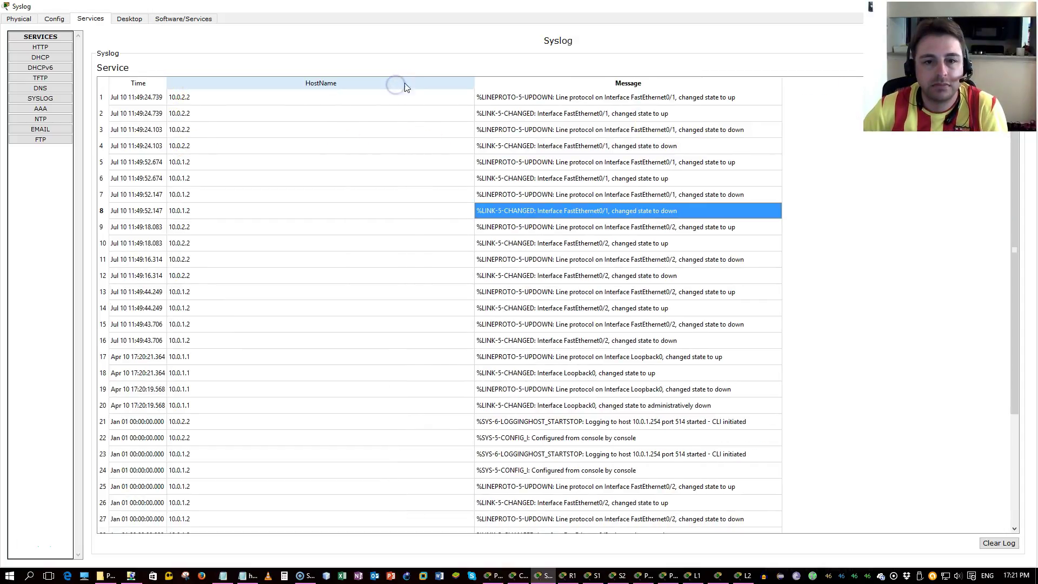
double_click(475, 77)
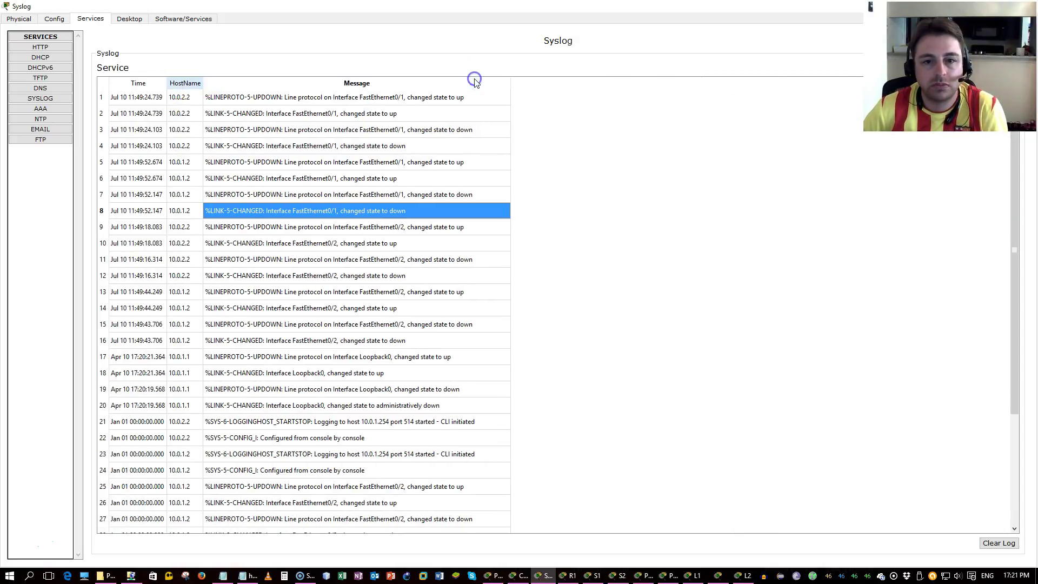
double_click(511, 81)
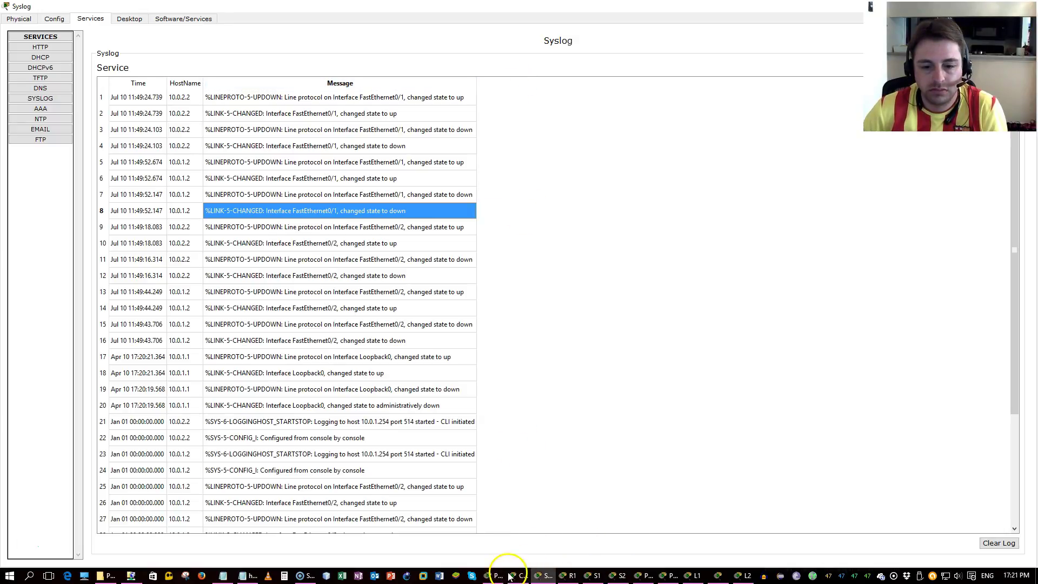
left_click(486, 577)
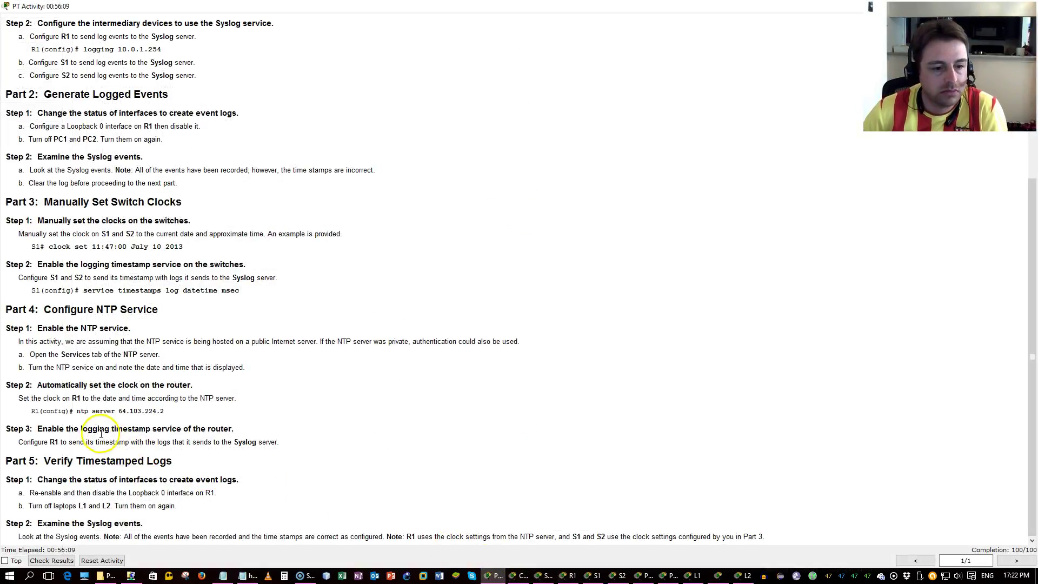
left_click(491, 577)
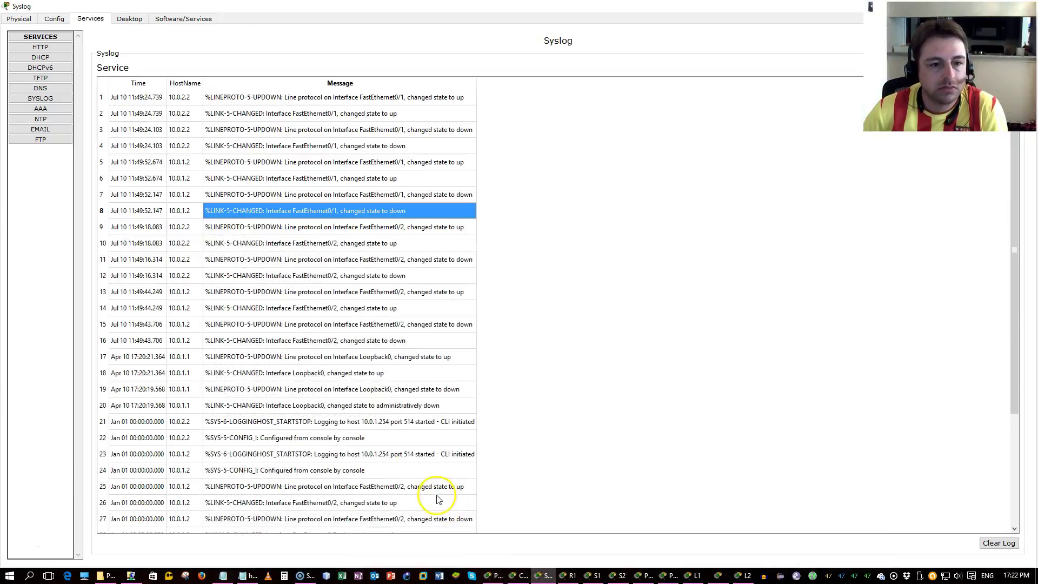
Step: Review row 8–20 timestamps, marking the Apr 10 loopback event entries
left_click(141, 211)
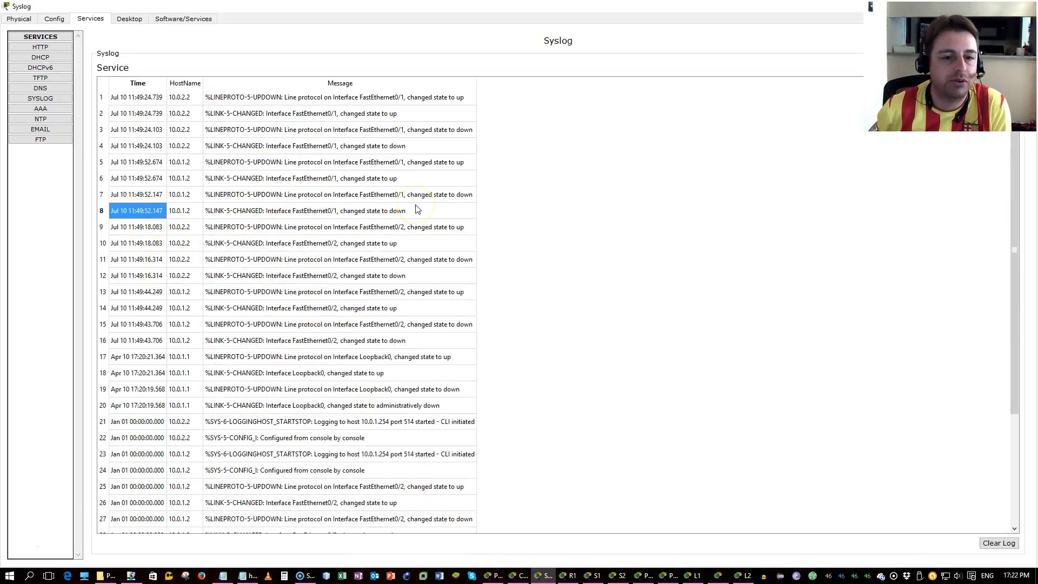
key("Down")
key("Down")
key("Down")
key("Down")
key("Down")
key("Down")
key("Down")
key("Down")
key("Down")
key("Down")
key("Down")
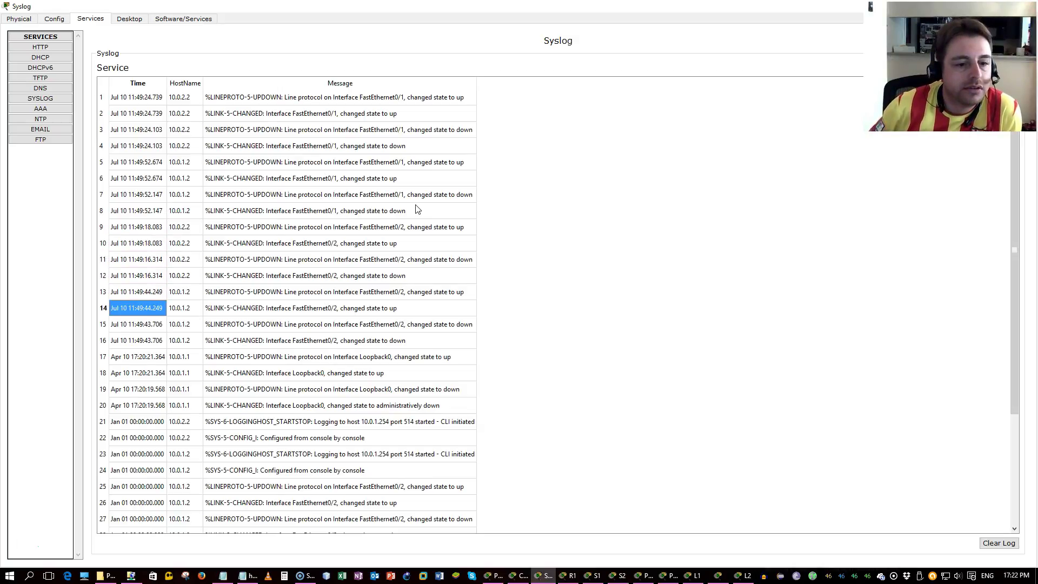
key("Down")
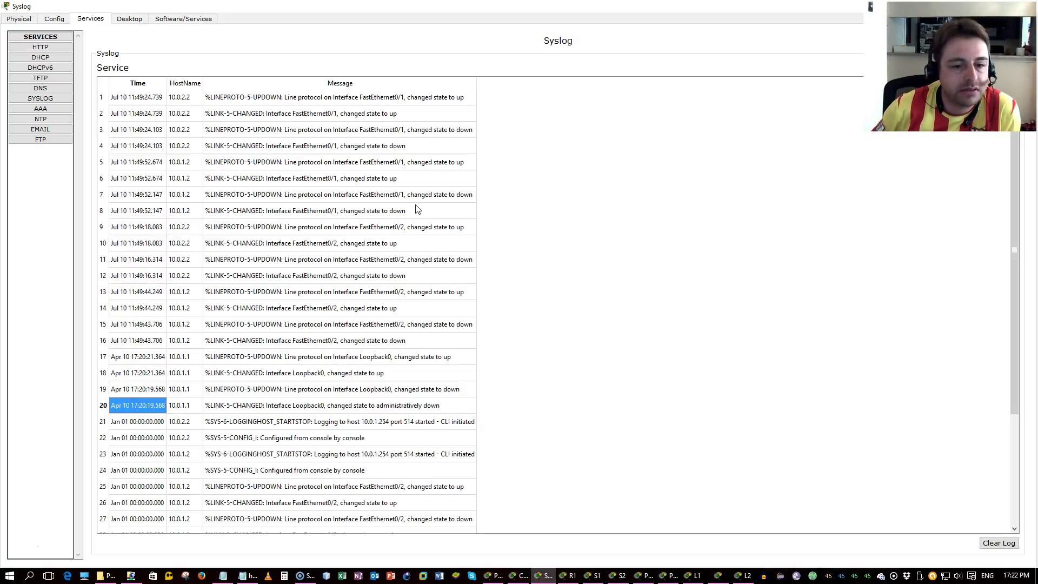
key("shift+Up")
key("shift+Up")
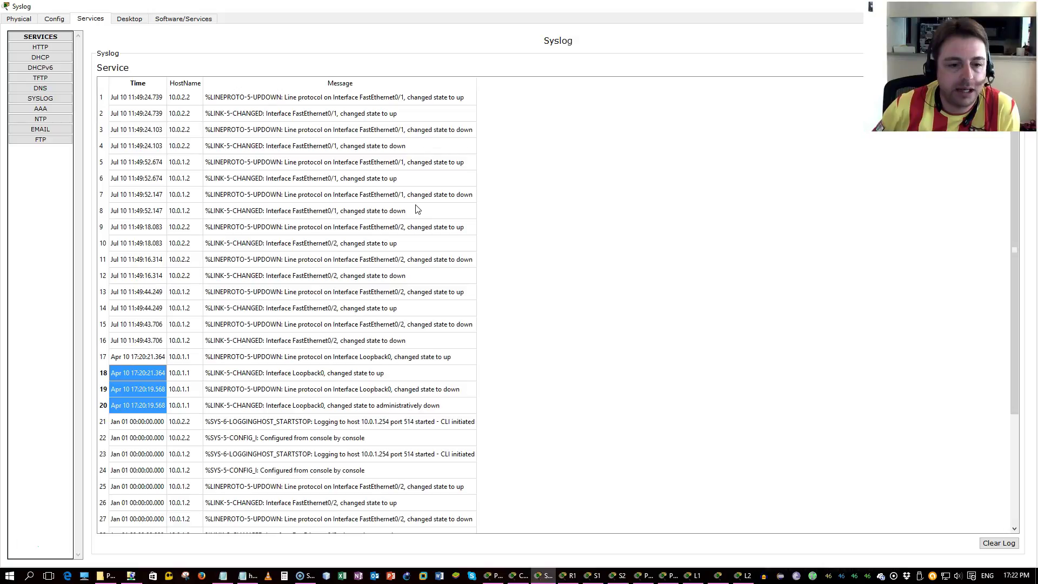
key("Up")
key("Up")
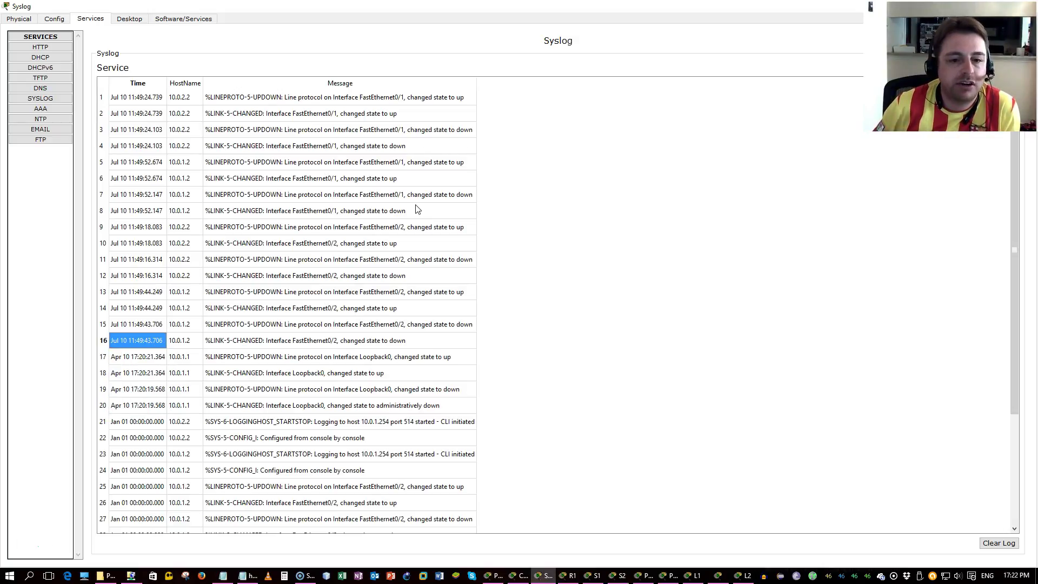
key("Up")
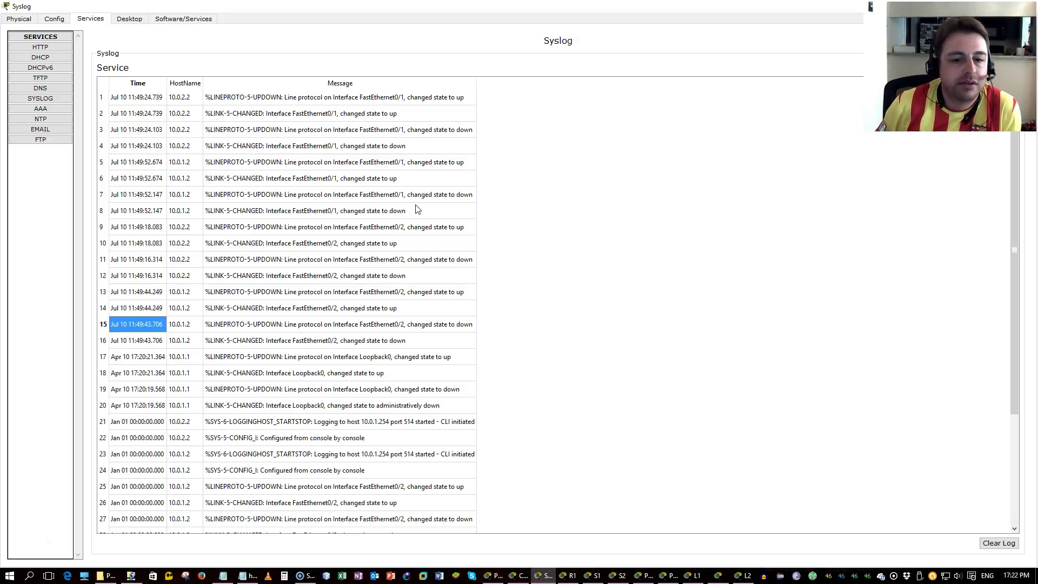
Step: Mark the Jul 10 timestamps, narrowing the selection to rows 11–15
key("shift+Up")
key("shift+Up")
key("shift+Up")
key("shift+Up")
key("shift+Up")
key("shift+Up")
key("shift+Up")
key("shift+Up")
key("shift+Up")
key("shift+Up")
key("shift+Up")
key("shift+Up")
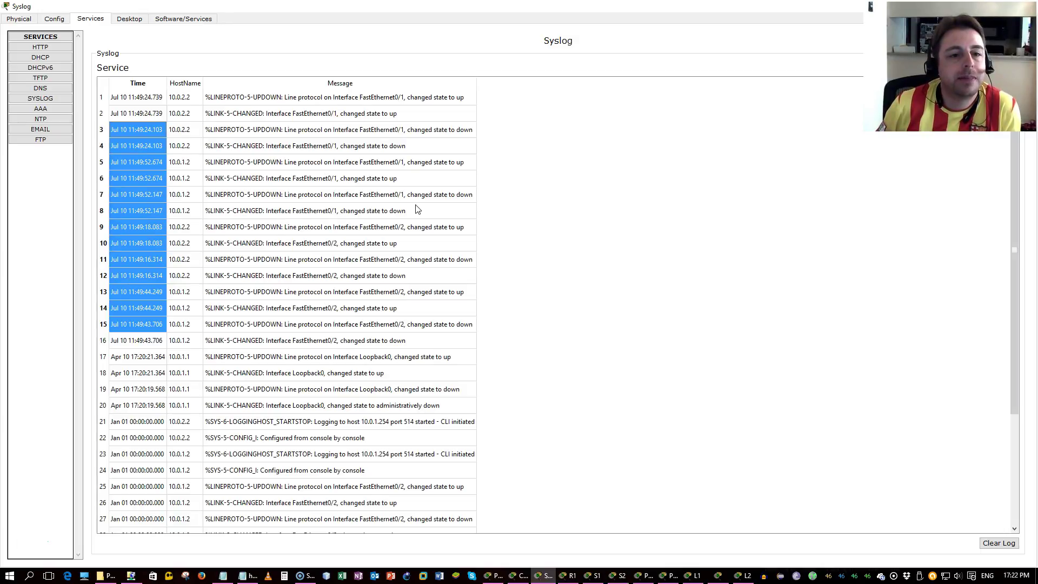
key("shift+Up")
key("shift+Up")
key("shift+Down")
key("shift+Down")
key("shift+Down")
key("shift+Down")
key("shift+Down")
key("shift+Down")
key("shift+Down")
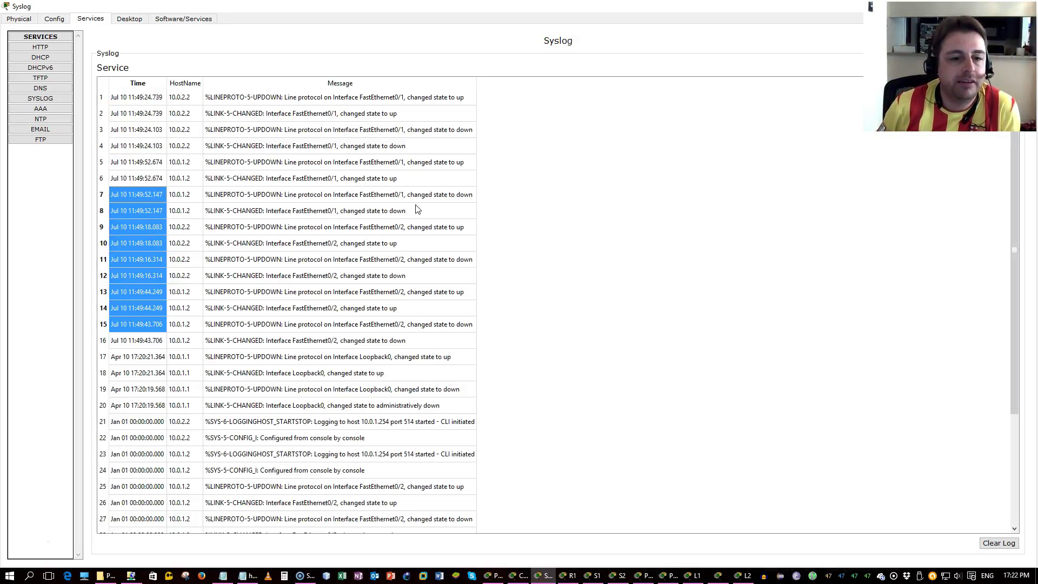
key("shift+Down")
key("shift+Down")
key("shift+Down")
key("shift+Down")
key("shift+Down")
key("shift+Down")
key("shift+Down")
key("shift+Down")
key("shift+Up")
key("shift+Up")
key("shift+Up")
key("shift+Up")
key("shift+Up")
key("shift+Up")
key("shift+Up")
key("shift+Up")
key("shift+Up")
key("shift+Up")
key("shift+Up")
key("shift+Up")
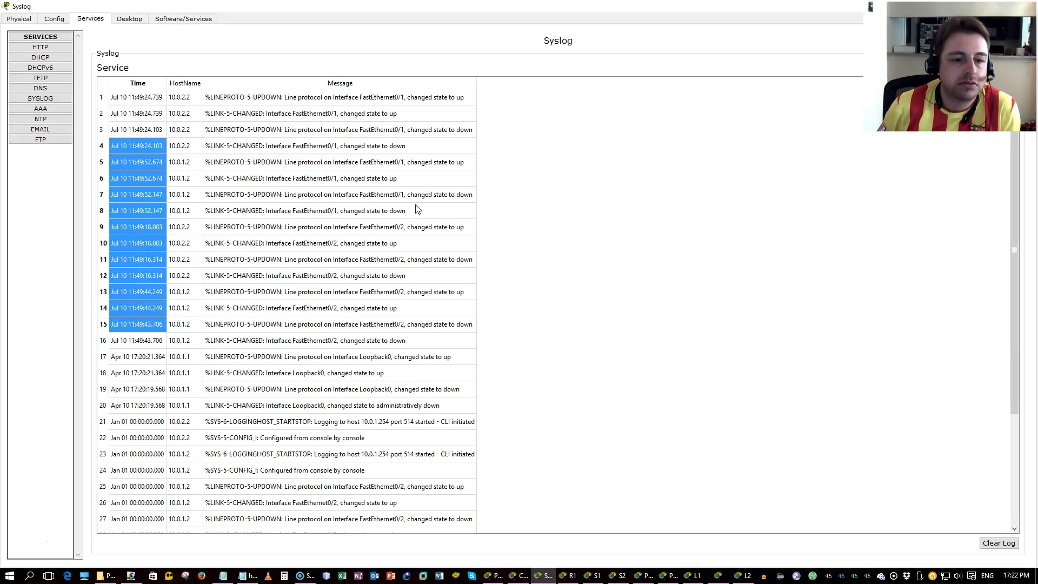
key("shift+Up")
key("shift+Up")
key("shift+Up")
key("shift+Down")
key("shift+Down")
key("shift+Down")
key("shift+Down")
key("shift+Down")
key("shift+Down")
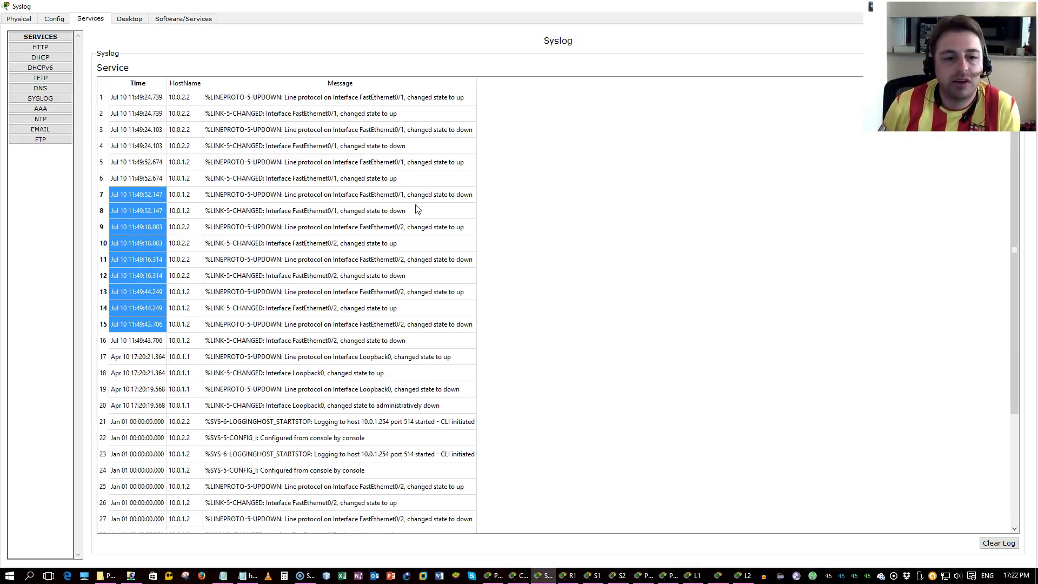
key("shift+Down")
key("shift+Down")
key("shift+Down")
key("shift+Down")
key("shift+Down")
key("shift+Down")
key("shift+Down")
key("shift+Up")
key("shift+Up")
key("shift+Up")
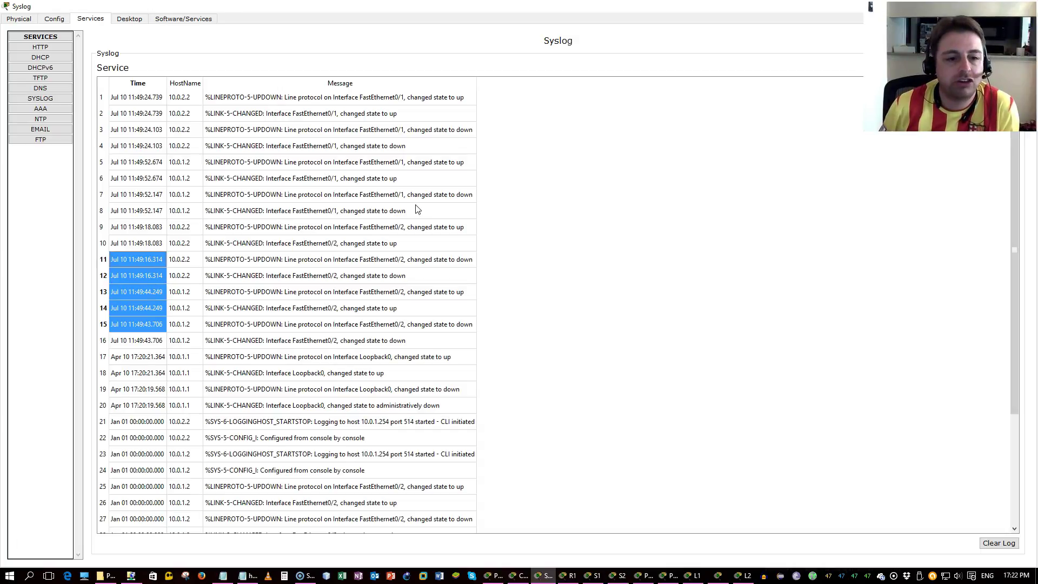
key("shift+Up")
key("shift+Up")
key("shift+Up")
key("shift+Up")
key("shift+Up")
key("shift+Up")
key("shift+Up")
key("shift+Up")
key("shift+Up")
key("shift+Up")
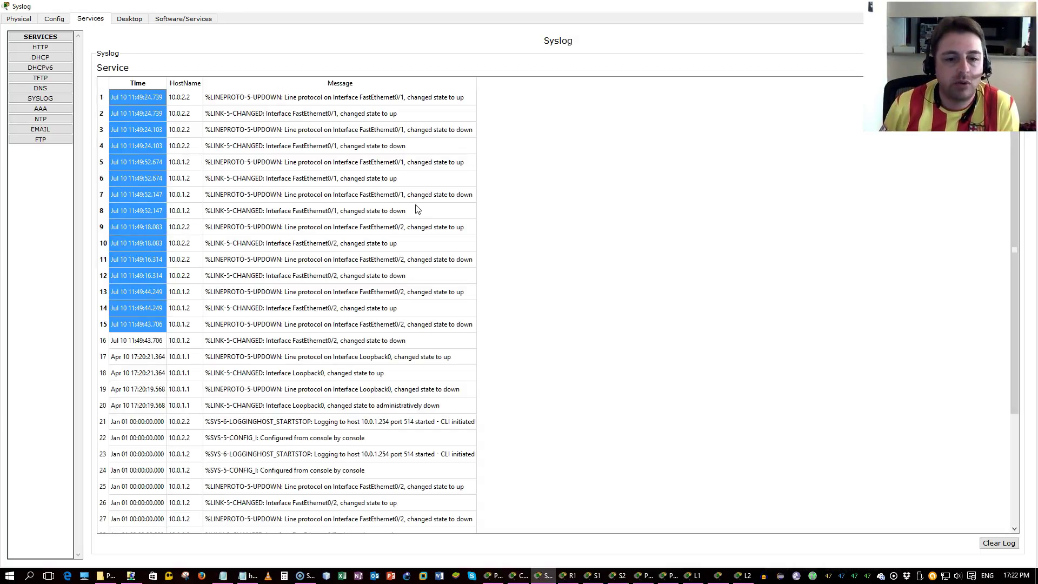
Step: Minimize the Syslog window and bring the 8.1.2.5 Configuring Syslog and NTP Notepad note forward
key("super+Down")
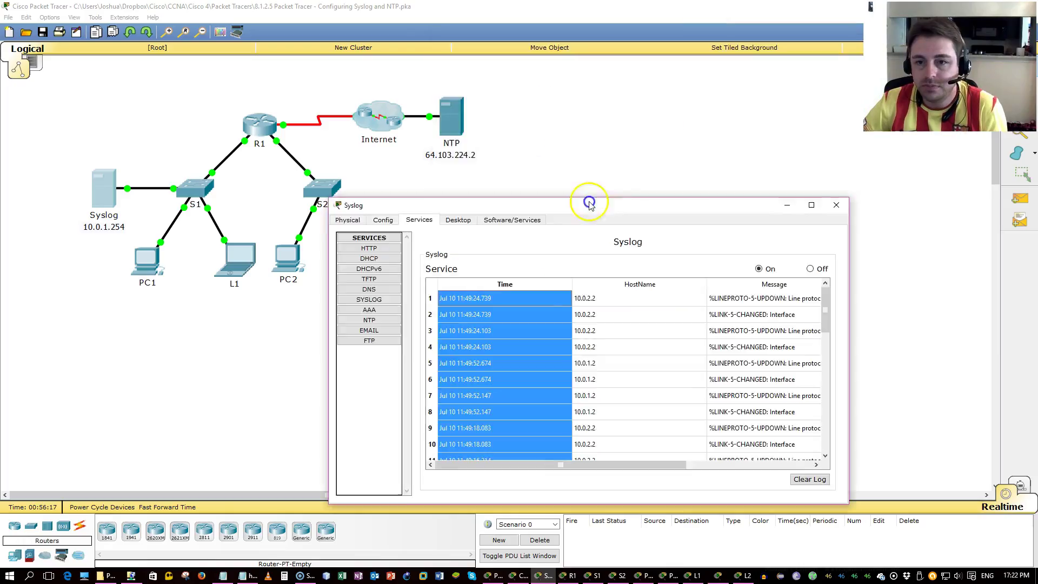
left_click(782, 209)
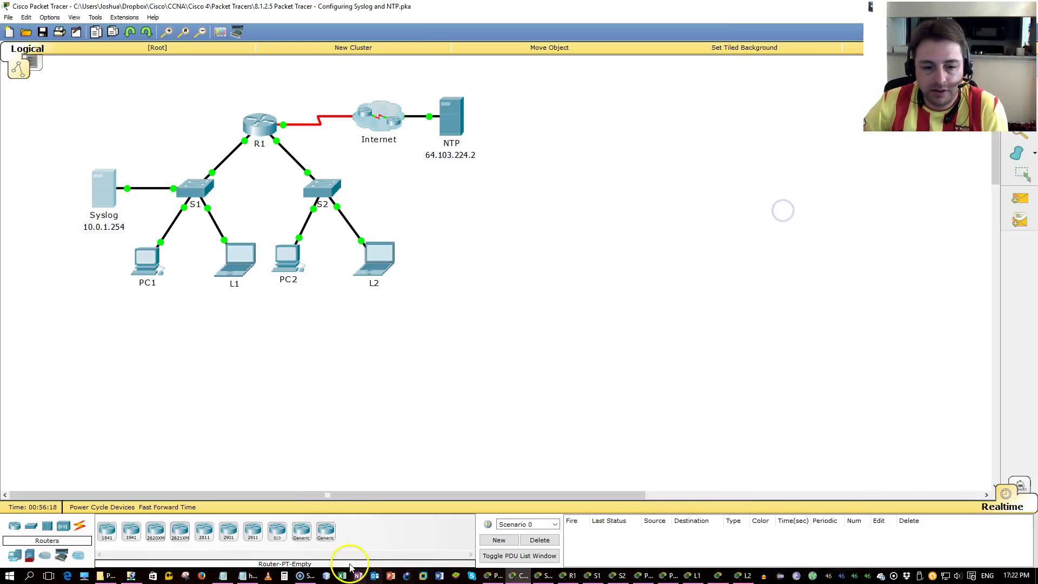
left_click(223, 575)
left_click(411, 399)
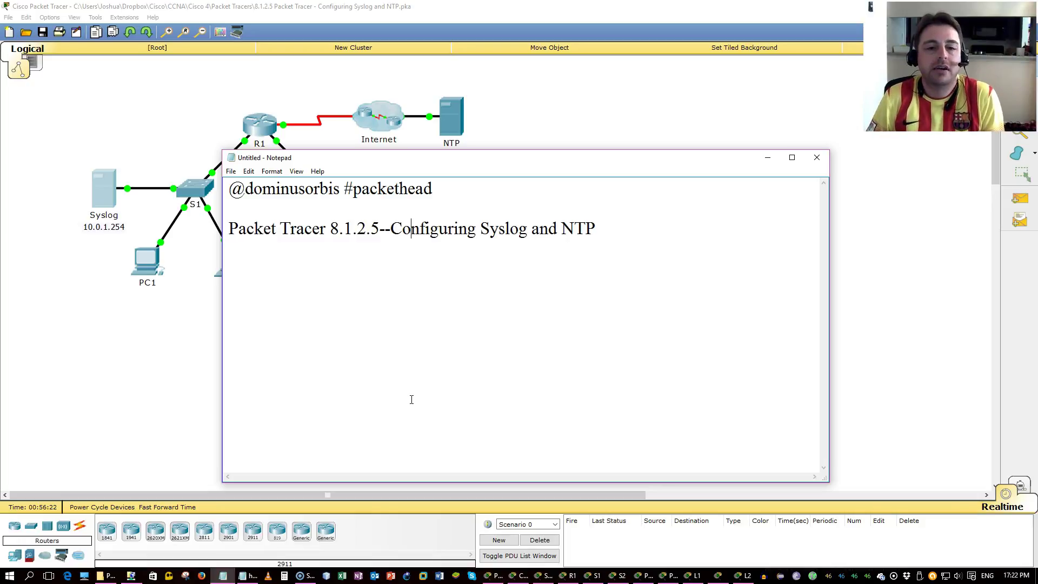